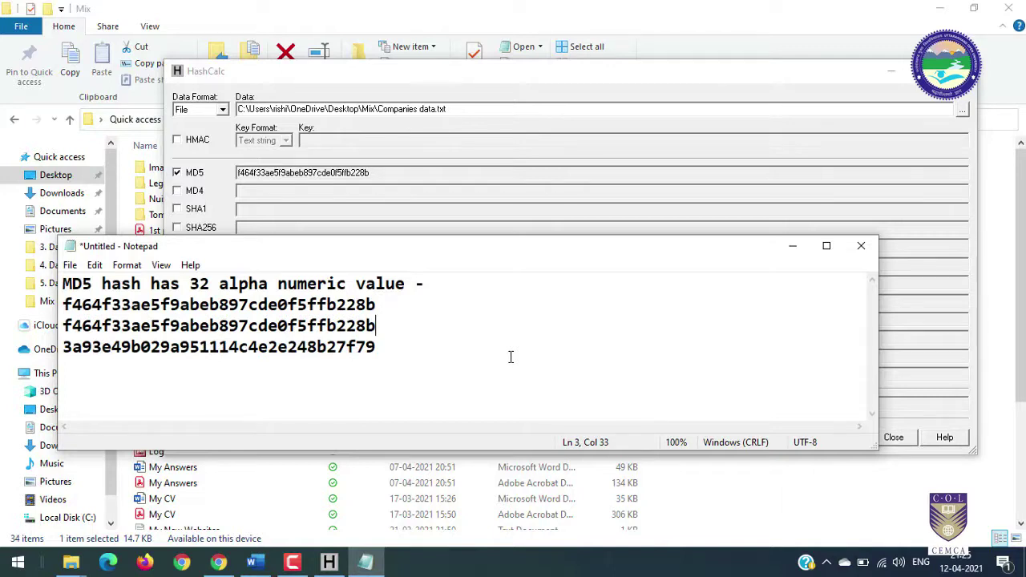
- Compare the first two MD5 hashes in Notepad with each other and with the third hash below them
{"action": "left_click_drag", "start_coordinate": [377, 326], "coordinate": [51, 309]}
{"action": "left_click", "coordinate": [317, 345]}
{"action": "left_click_drag", "start_coordinate": [382, 324], "coordinate": [58, 307]}
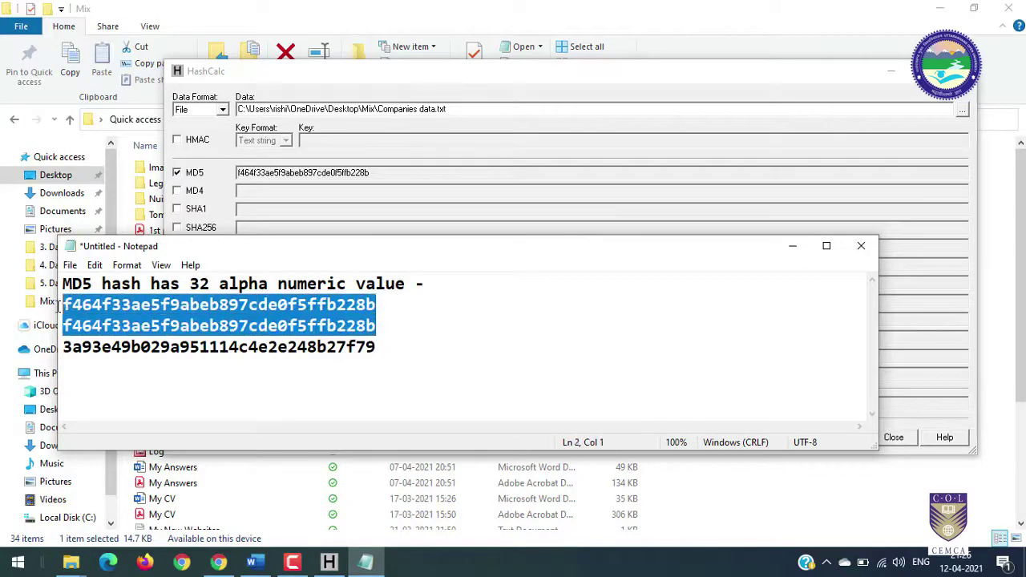
{"action": "left_click", "coordinate": [382, 357]}
{"action": "left_click_drag", "start_coordinate": [381, 328], "coordinate": [66, 305]}
{"action": "left_click", "coordinate": [231, 317]}
{"action": "left_click_drag", "start_coordinate": [219, 305], "coordinate": [140, 304]}
{"action": "left_click", "coordinate": [380, 330]}
{"action": "left_click", "coordinate": [376, 346]}
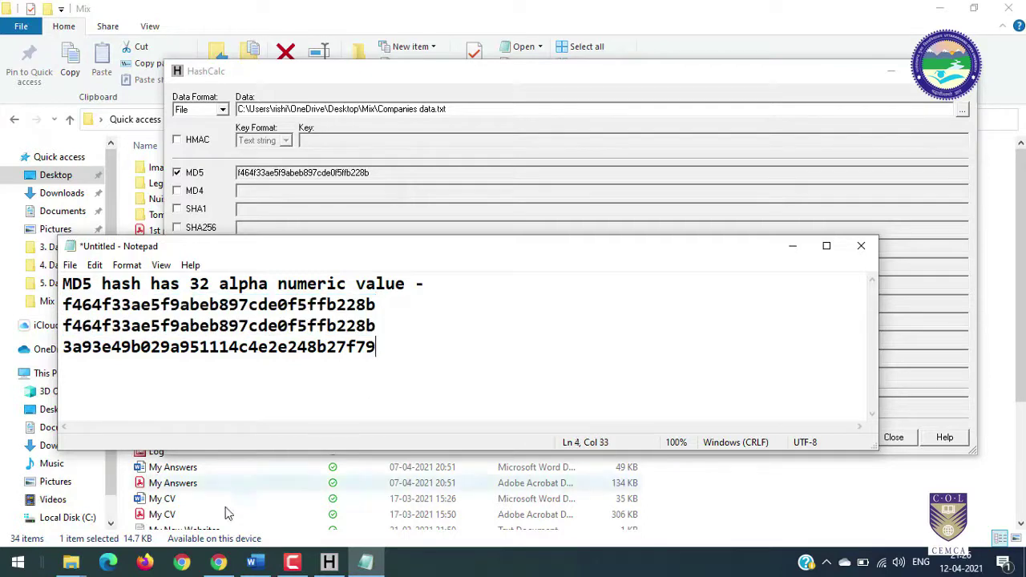
- Switch to the Mix folder in File Explorer and open the Cover Letter NEW Word document
{"action": "left_click", "coordinate": [85, 565]}
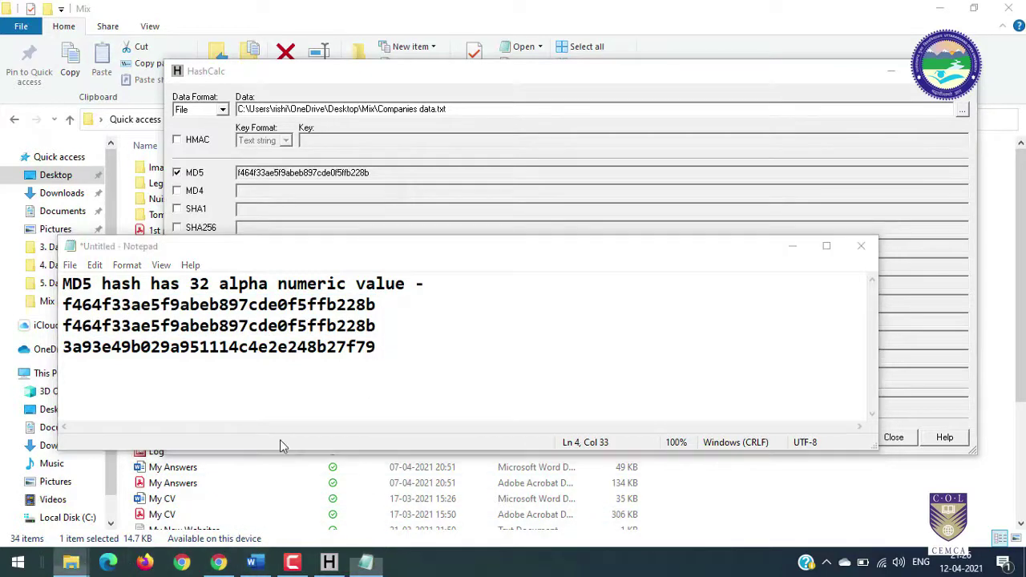
{"action": "left_click", "coordinate": [363, 512]}
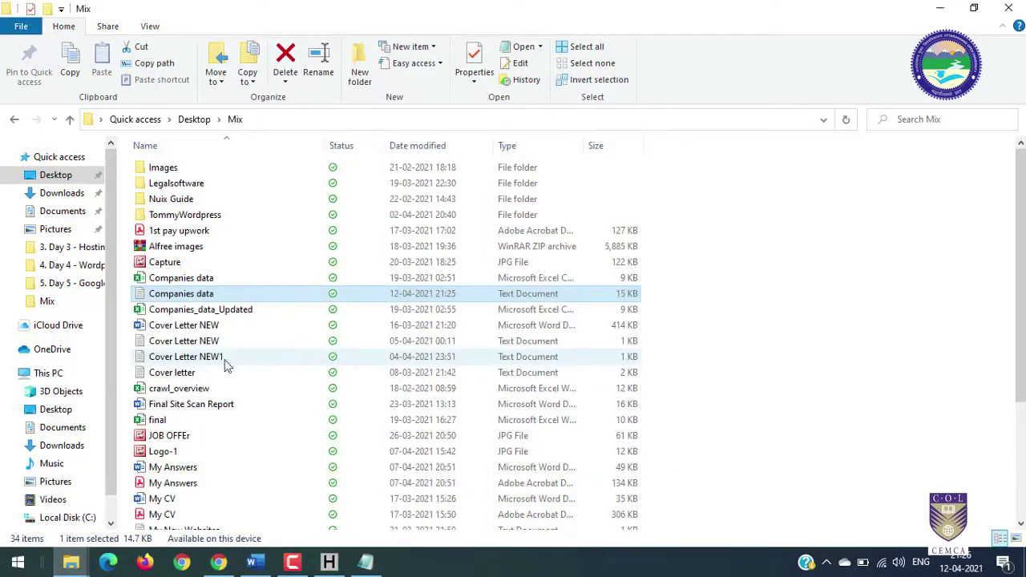
{"action": "left_click", "coordinate": [204, 327]}
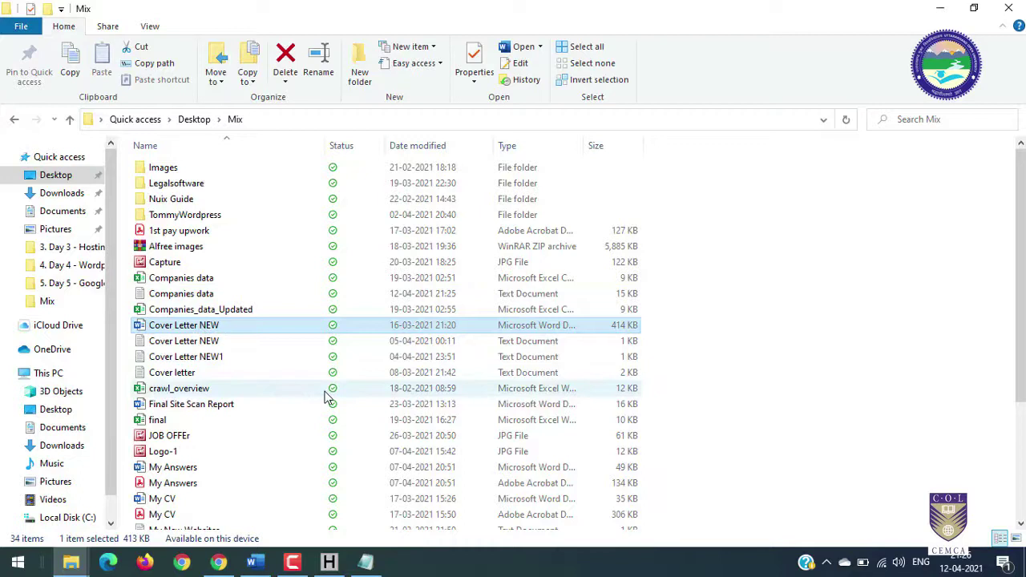
{"action": "key", "text": "alt+Tab"}
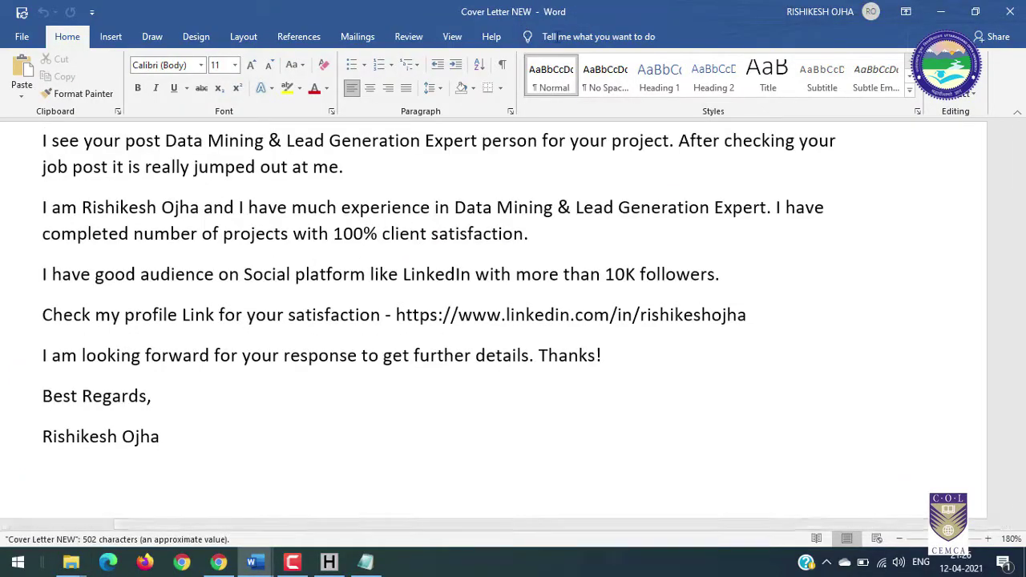
- Remove and restore the opening "I" of the cover letter's first sentence, then save and close the document
{"action": "left_click", "coordinate": [188, 248]}
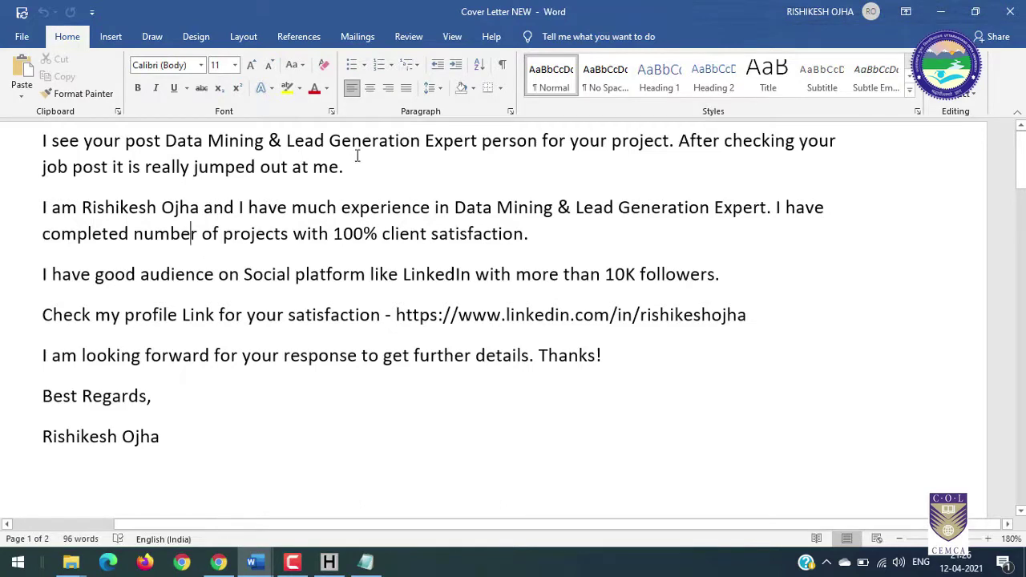
{"action": "double_click", "coordinate": [27, 143]}
{"action": "left_click", "coordinate": [115, 186]}
{"action": "key", "text": "BackSpace"}
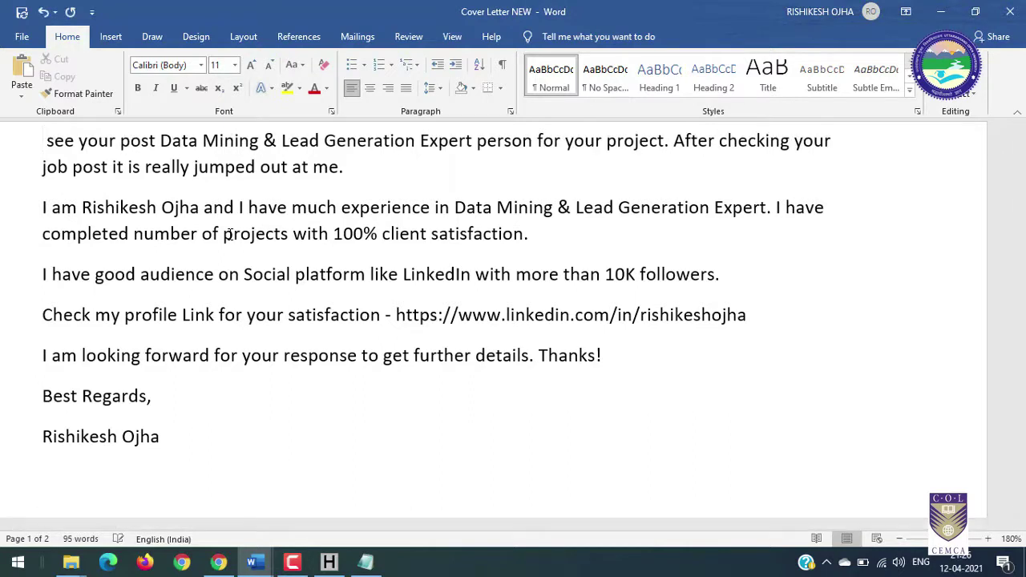
{"action": "type", "text": "Importance of Hash Value MD5"}
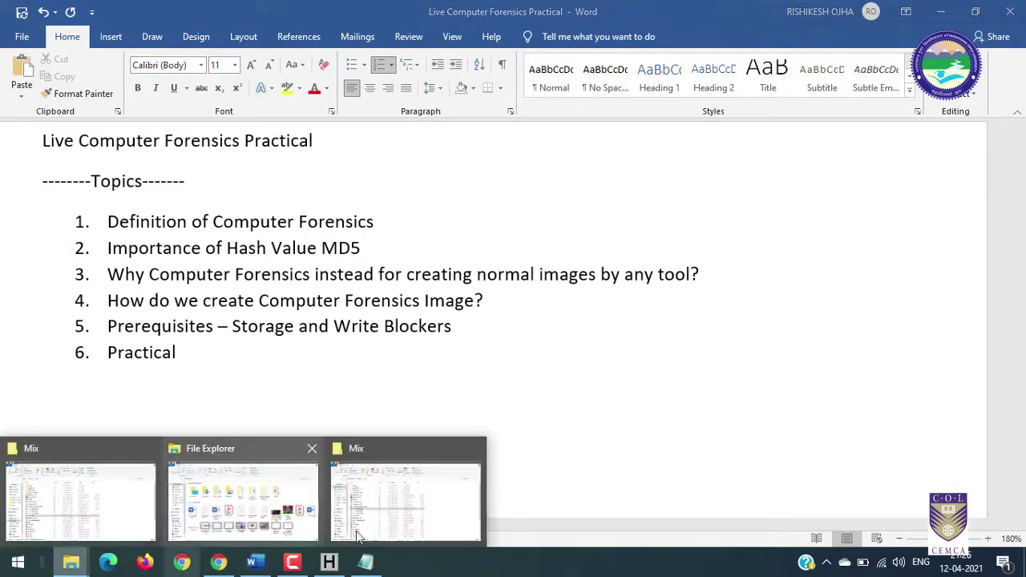
- Switch to HashCalc and calculate the MD5 hash of Cover Letter NEW.docx from the Mix folder
{"action": "left_click", "coordinate": [329, 562]}
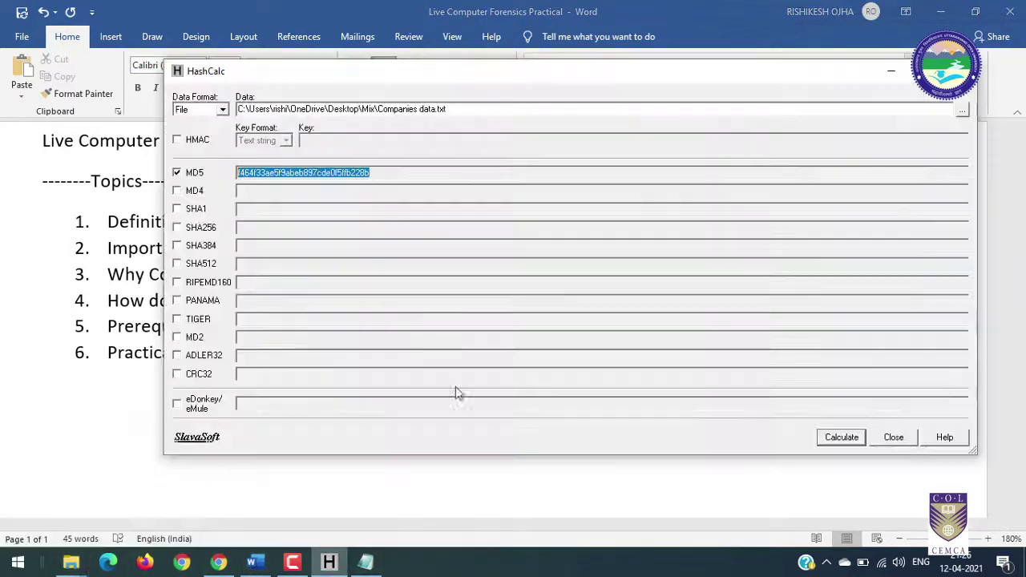
{"action": "left_click", "coordinate": [962, 110]}
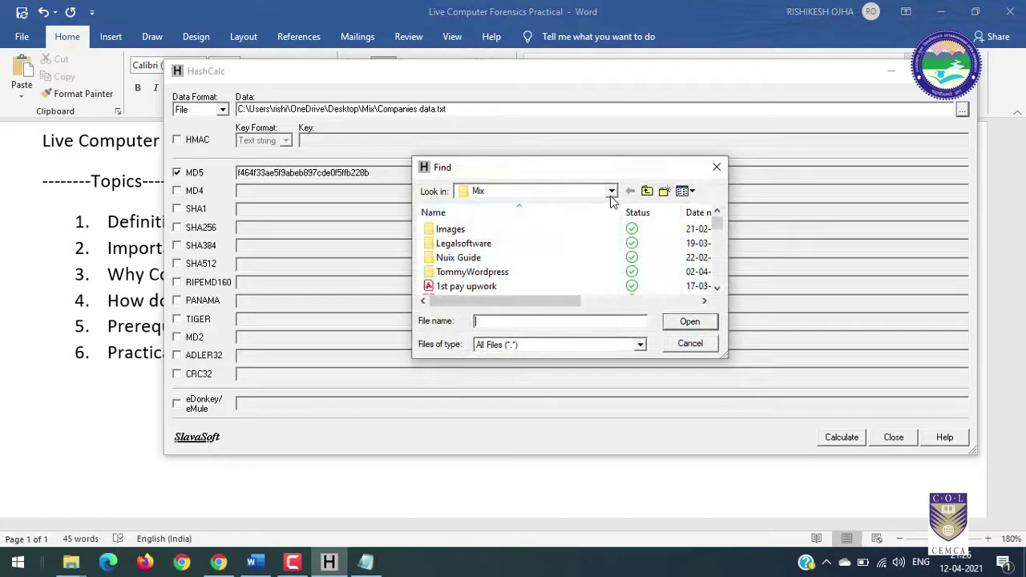
{"action": "left_click", "coordinate": [467, 274]}
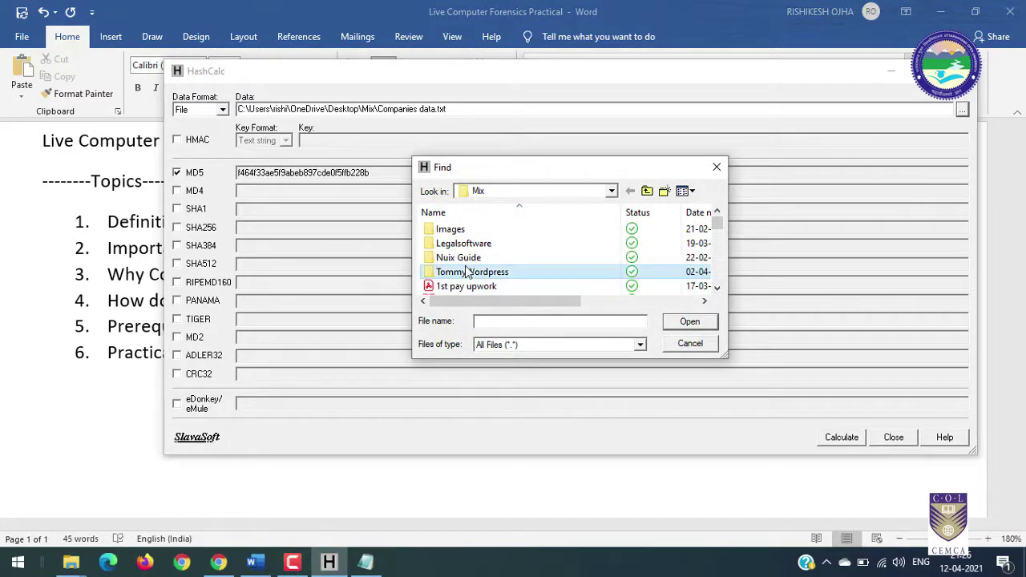
{"action": "key", "text": "c"}
{"action": "left_click", "coordinate": [481, 287]}
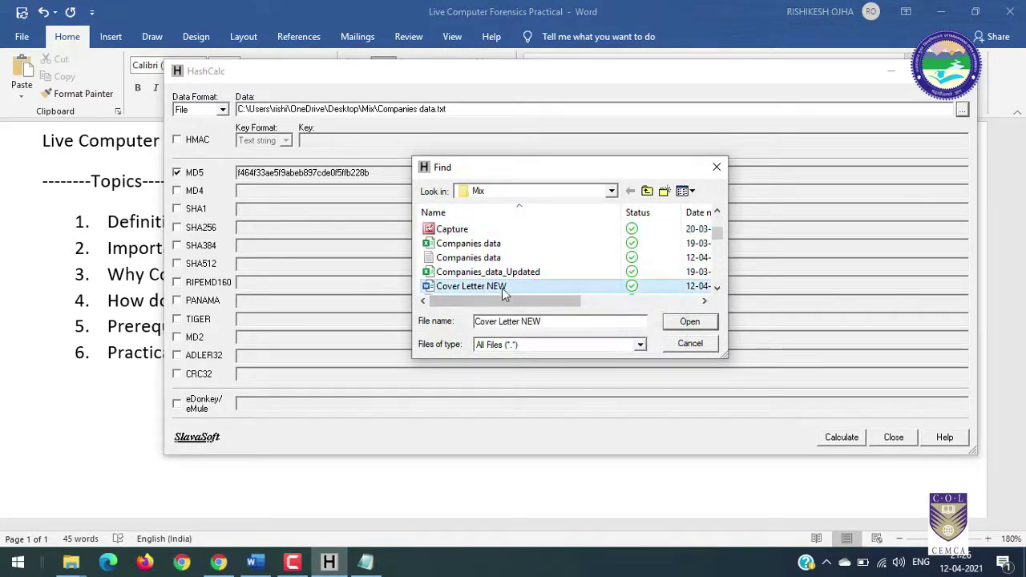
{"action": "left_click", "coordinate": [685, 323]}
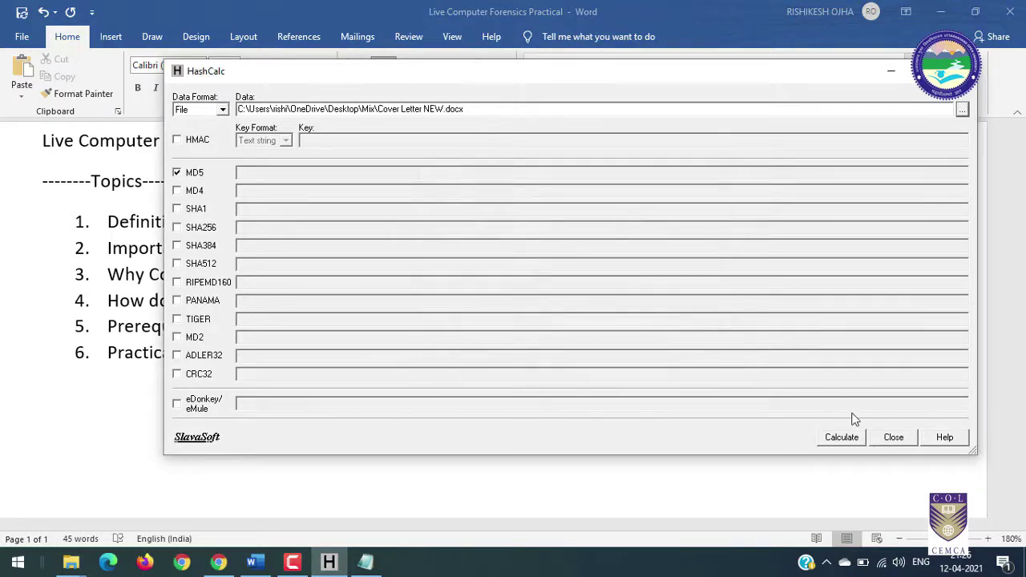
{"action": "left_click", "coordinate": [836, 441]}
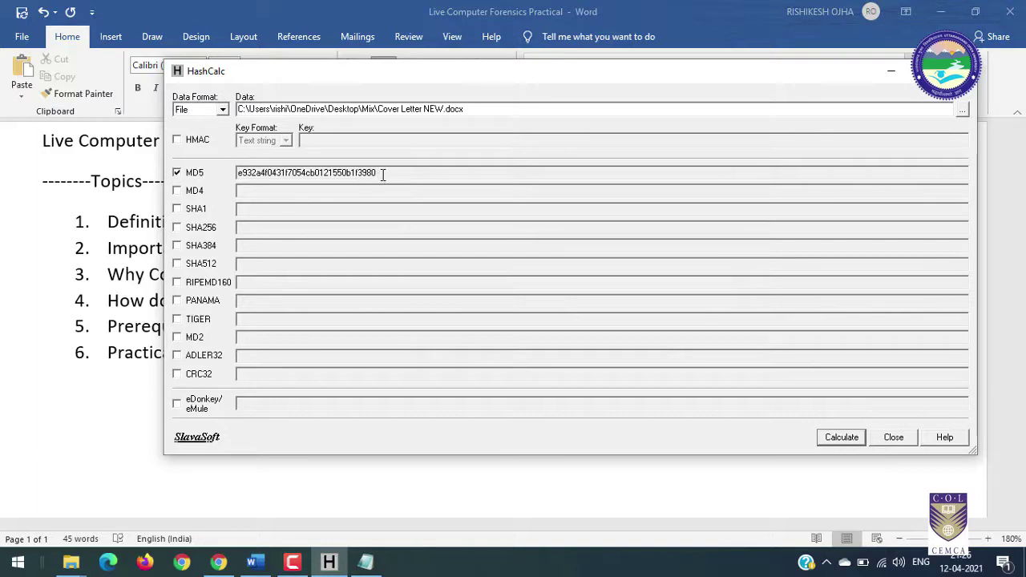
- Copy the calculated MD5 hash into the Notepad notes, separated from the earlier hashes by a blank line
{"action": "left_click_drag", "start_coordinate": [381, 173], "coordinate": [211, 173]}
{"action": "key", "text": "ctrl+c"}
{"action": "key", "text": "alt+Tab"}
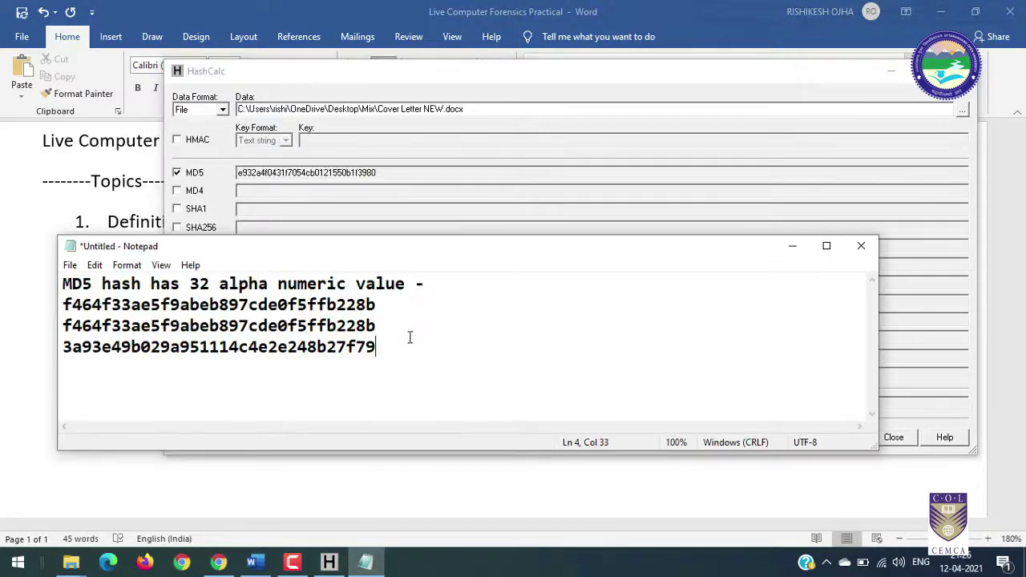
{"action": "key", "text": "Return"}
{"action": "key", "text": "Return"}
{"action": "key", "text": "ctrl+v"}
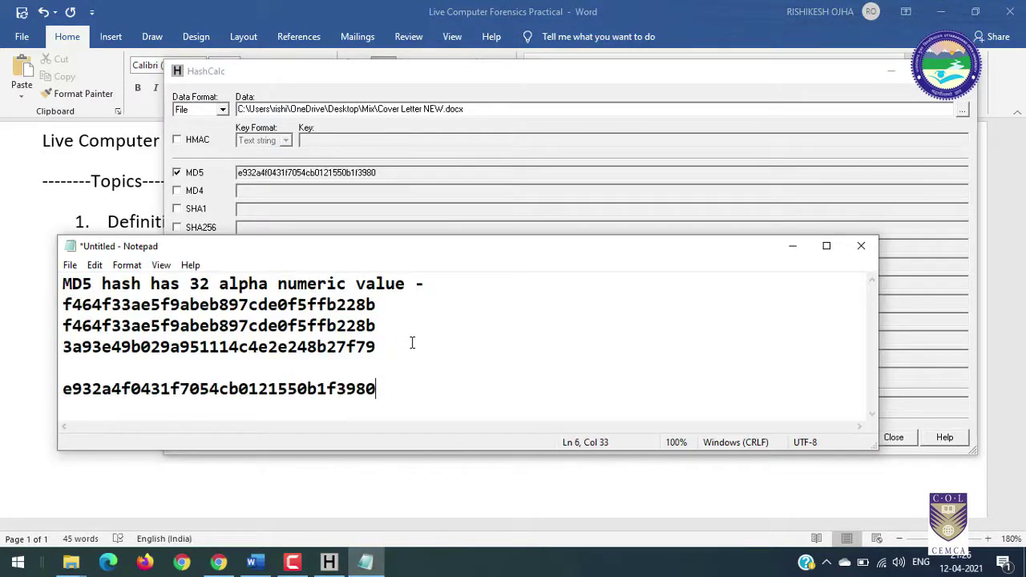
{"action": "key", "text": "Return"}
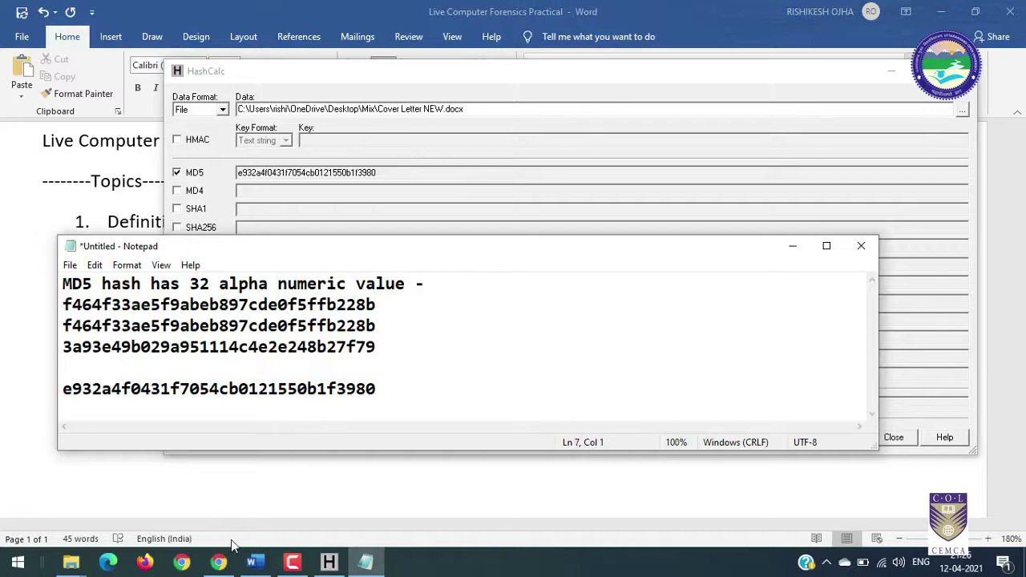
- Reopen the Cover Letter NEW Word document from the Mix folder in File Explorer
{"action": "left_click", "coordinate": [71, 563]}
{"action": "left_click", "coordinate": [357, 514]}
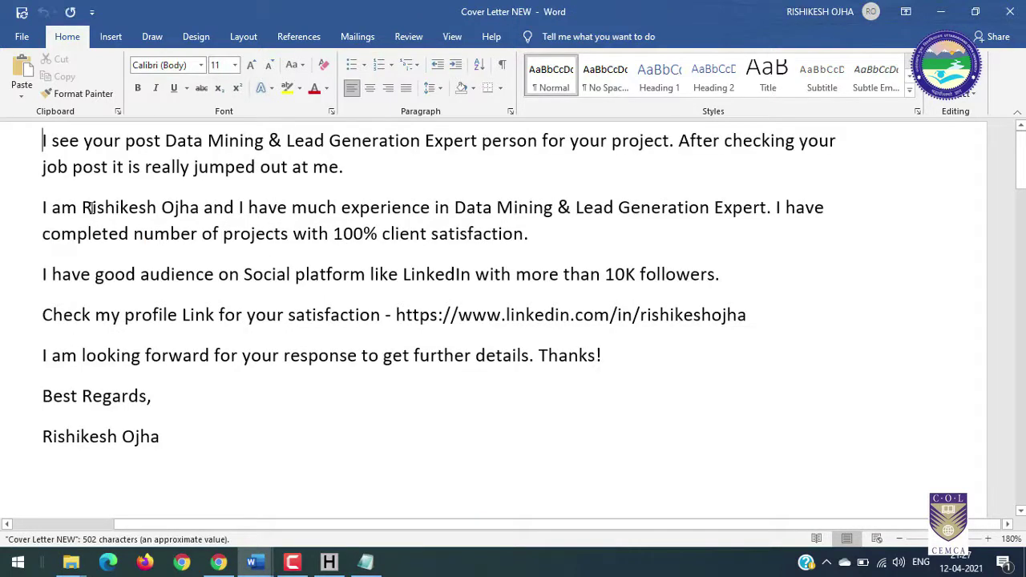
{"action": "left_click", "coordinate": [93, 208]}
{"action": "double_click", "coordinate": [40, 166]}
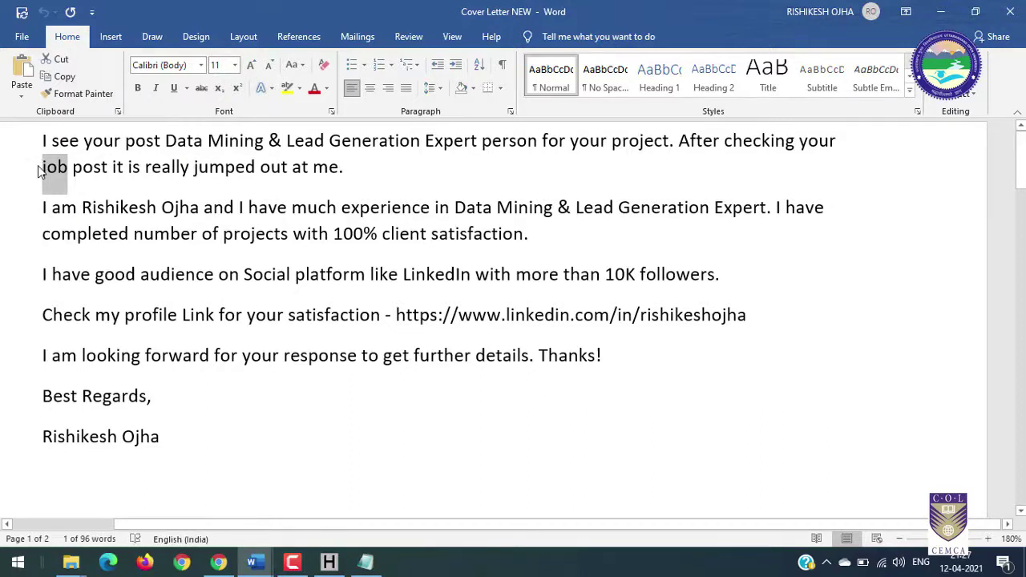
{"action": "type", "text": "J"}
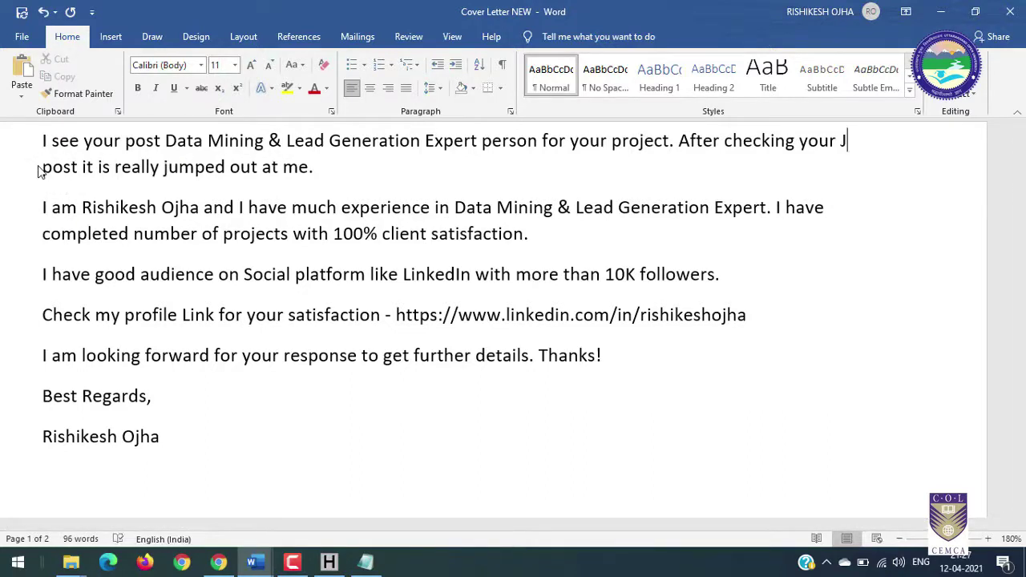
{"action": "key", "text": "ctrl+z"}
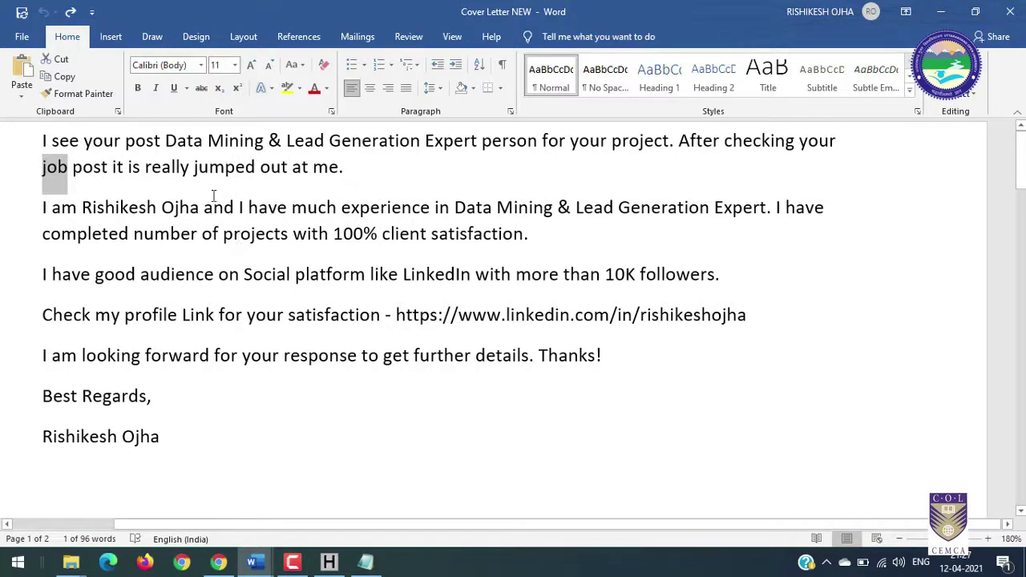
- Make a minor edit at the end of the cover letter's first paragraph, then save and close the document
{"action": "left_click", "coordinate": [355, 167]}
{"action": "key", "text": "BackSpace"}
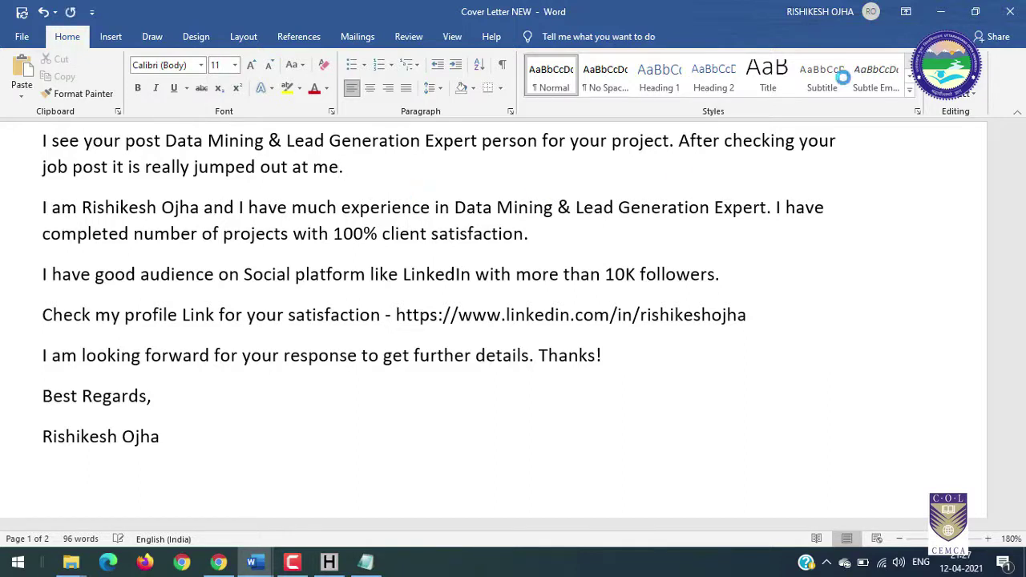
{"action": "key", "text": "ctrl+End"}
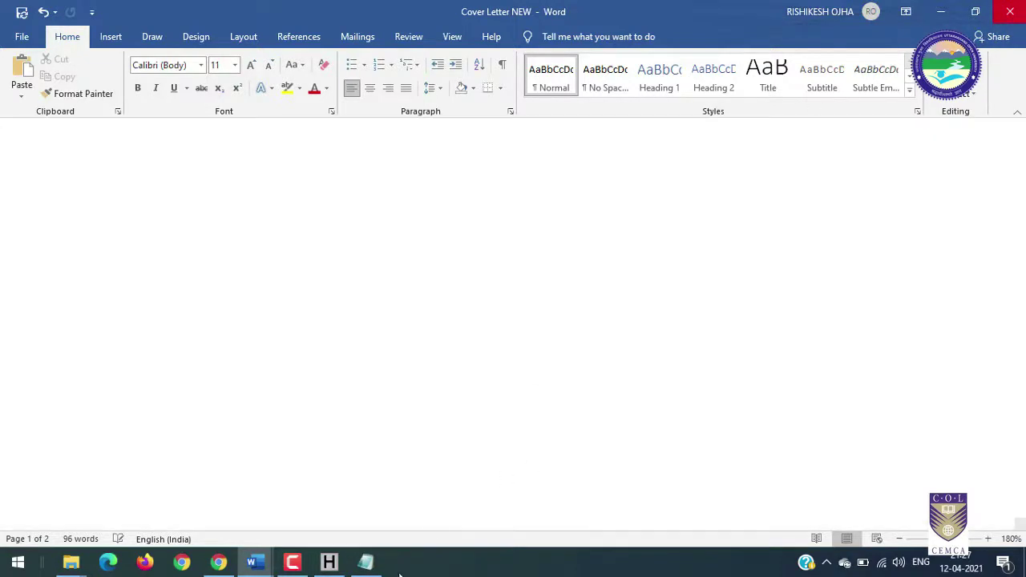
- Recalculate the MD5 hash of Cover Letter NEW.docx in HashCalc and paste it beneath the document's previous hash in Notepad
{"action": "left_click", "coordinate": [331, 563]}
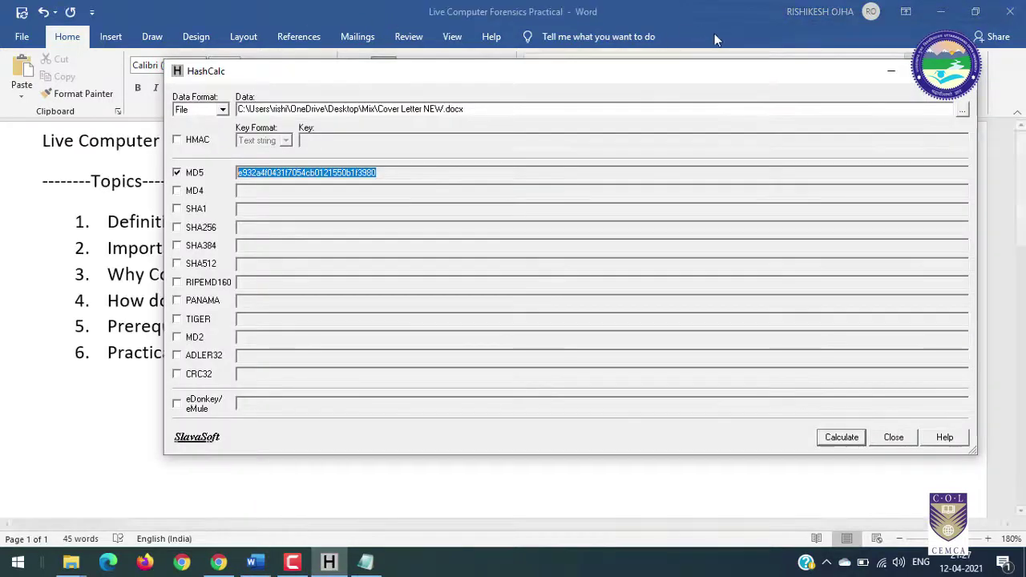
{"action": "left_click", "coordinate": [840, 438]}
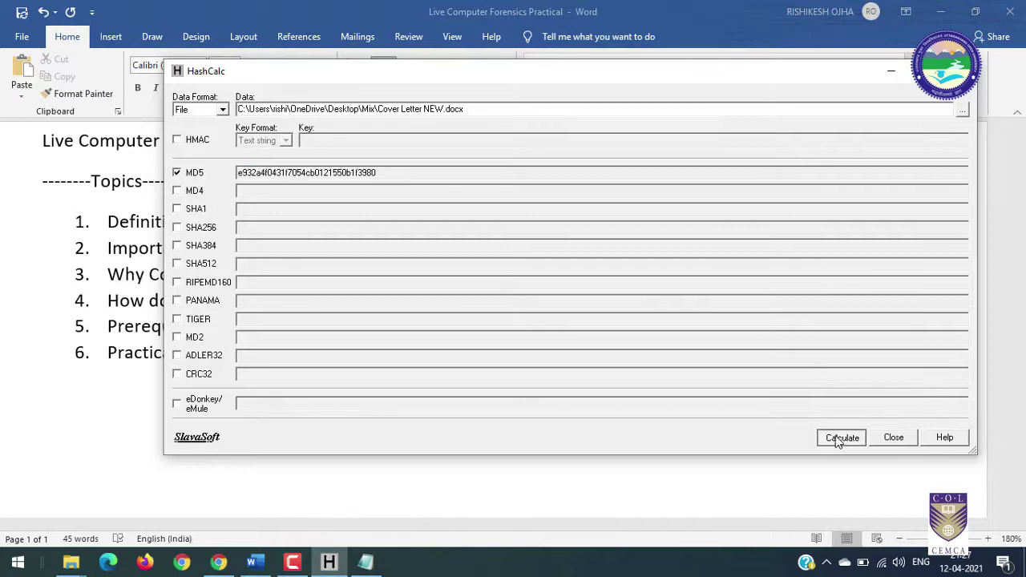
{"action": "double_click", "coordinate": [330, 173]}
{"action": "key", "text": "ctrl+c"}
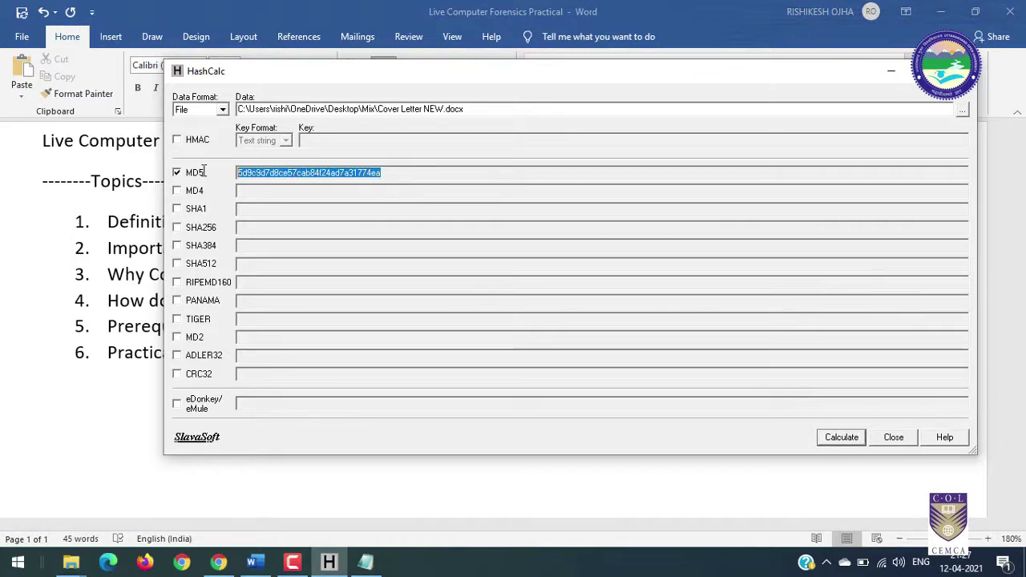
{"action": "left_click", "coordinate": [365, 562]}
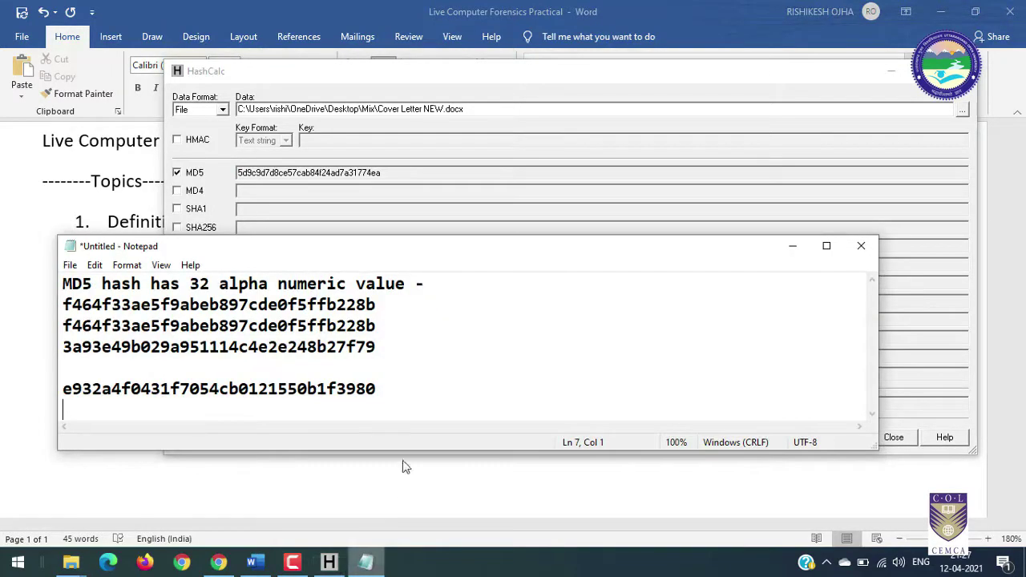
{"action": "key", "text": "Return"}
{"action": "key", "text": "ctrl+v"}
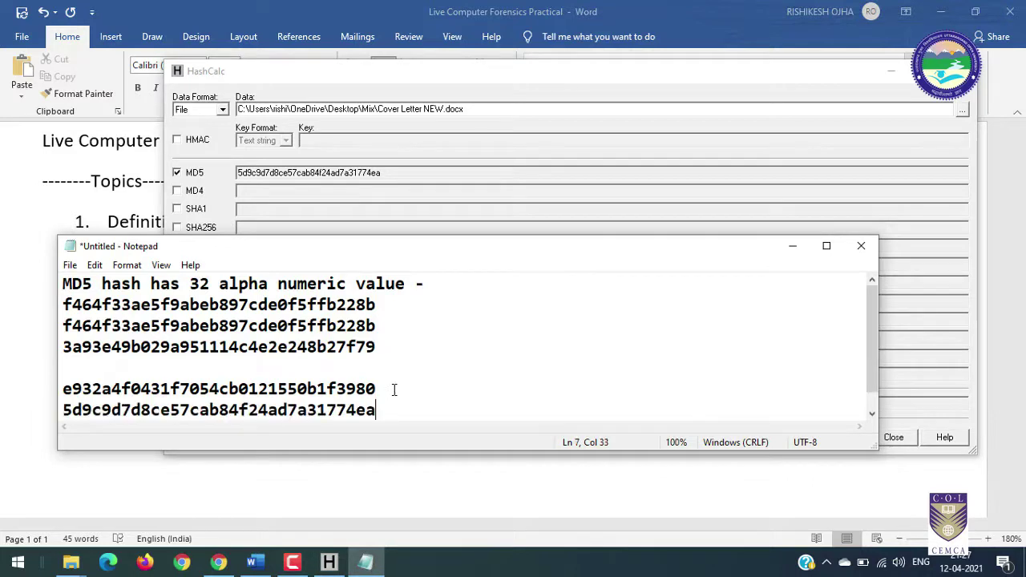
- Enlarge the Notepad window and compare the text file's hashes with the two hashes of the Word document
{"action": "left_click_drag", "start_coordinate": [419, 457], "coordinate": [419, 506]}
{"action": "left_click", "coordinate": [395, 381]}
{"action": "left_click_drag", "start_coordinate": [366, 323], "coordinate": [61, 308]}
{"action": "left_click", "coordinate": [179, 324]}
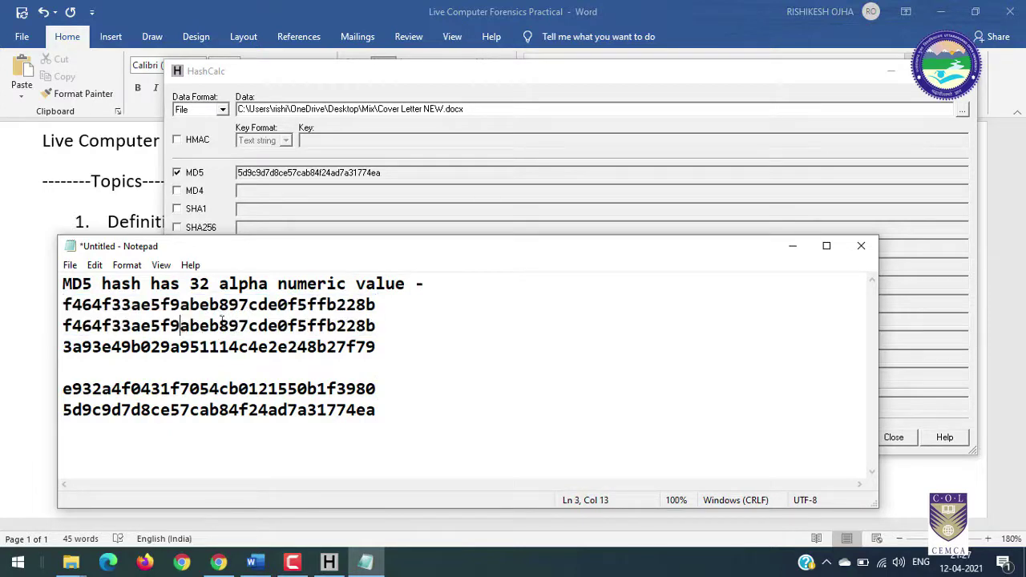
{"action": "left_click_drag", "start_coordinate": [180, 305], "coordinate": [278, 337]}
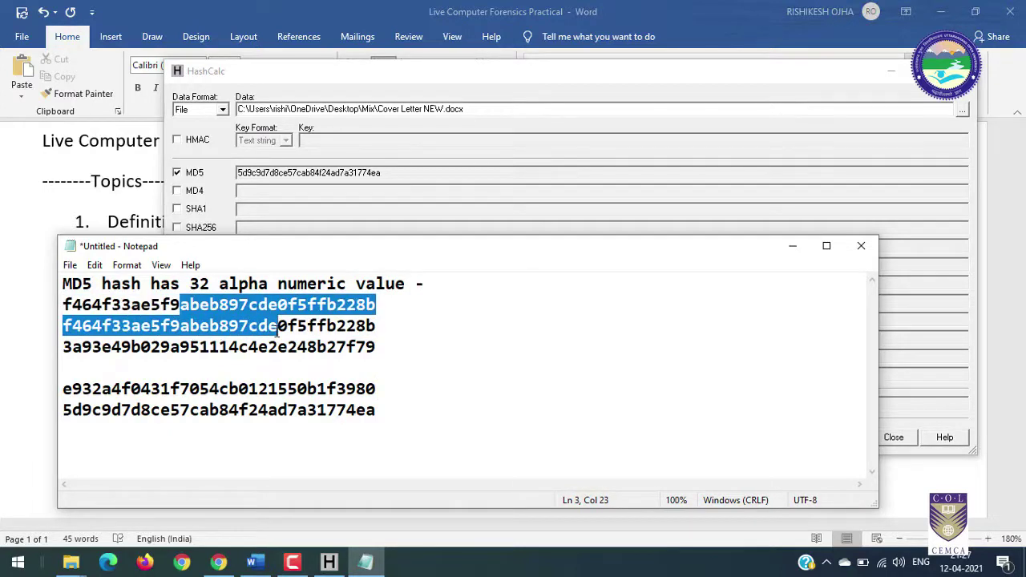
{"action": "left_click", "coordinate": [337, 329]}
{"action": "left_click_drag", "start_coordinate": [369, 325], "coordinate": [326, 327]}
{"action": "left_click", "coordinate": [352, 365]}
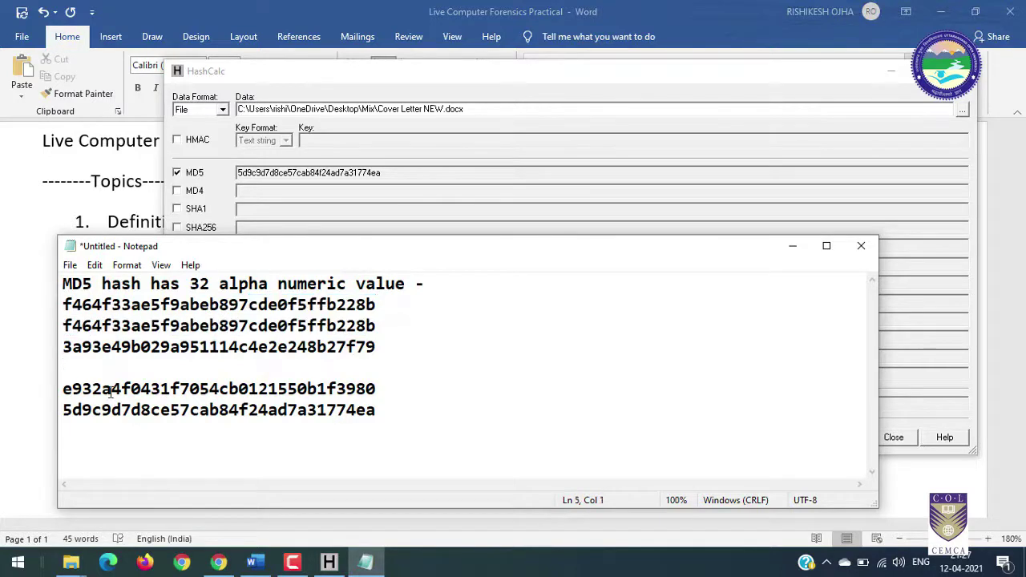
{"action": "left_click_drag", "start_coordinate": [131, 388], "coordinate": [287, 389]}
{"action": "left_click_drag", "start_coordinate": [249, 305], "coordinate": [320, 305]}
{"action": "left_click_drag", "start_coordinate": [199, 324], "coordinate": [336, 325]}
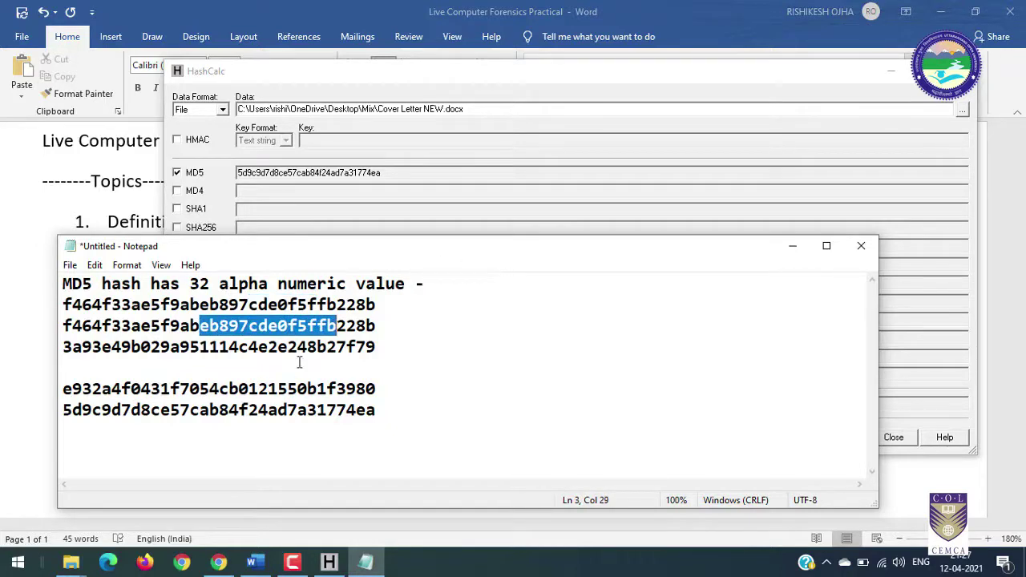
{"action": "left_click_drag", "start_coordinate": [337, 255], "coordinate": [405, 232]}
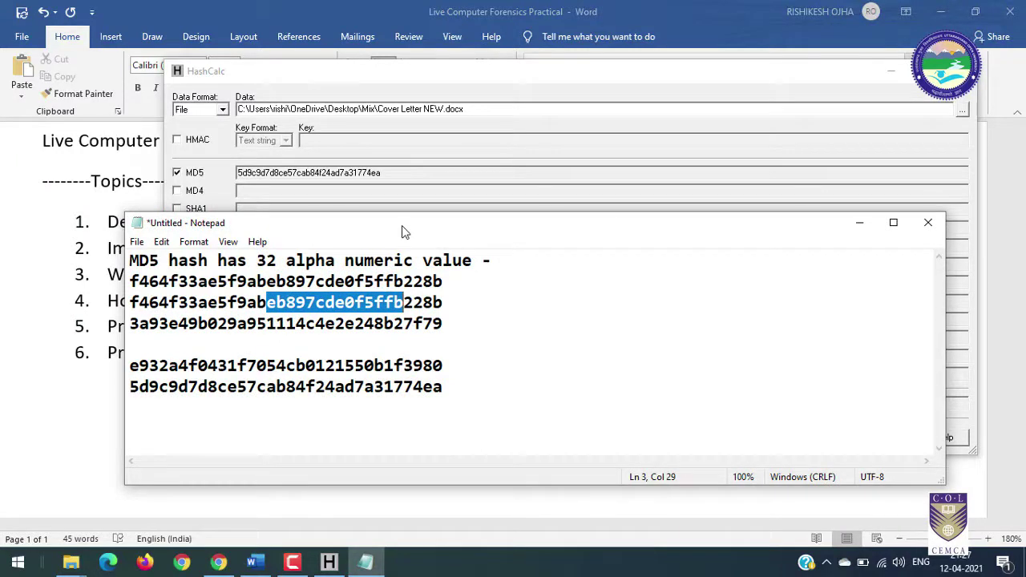
{"action": "left_click_drag", "start_coordinate": [414, 212], "coordinate": [416, 239]}
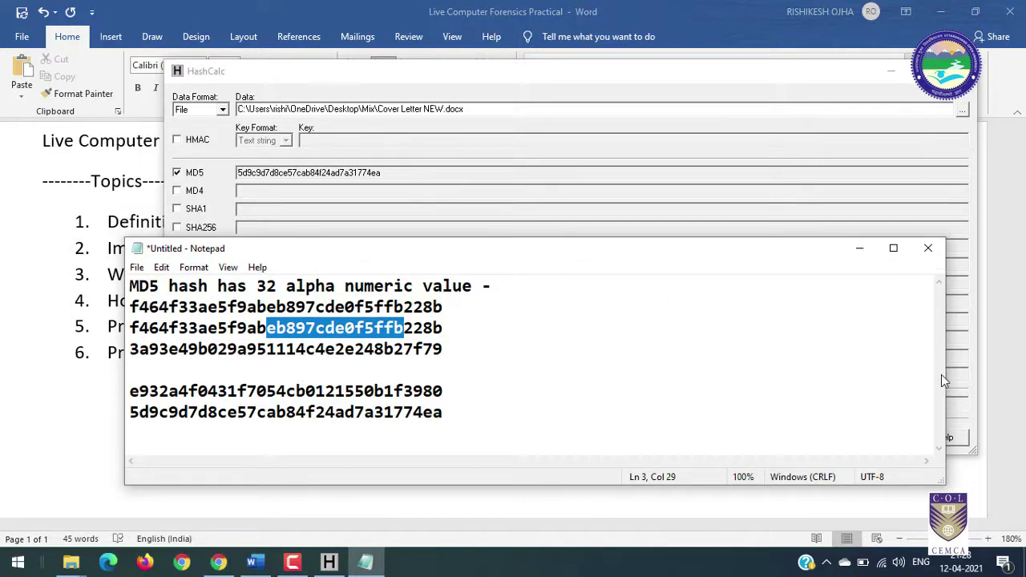
- Narrow the Notepad window and reposition it over HashCalc so all the recorded hashes stay readable
{"action": "left_click_drag", "start_coordinate": [946, 374], "coordinate": [559, 373]}
{"action": "left_click_drag", "start_coordinate": [389, 256], "coordinate": [524, 215]}
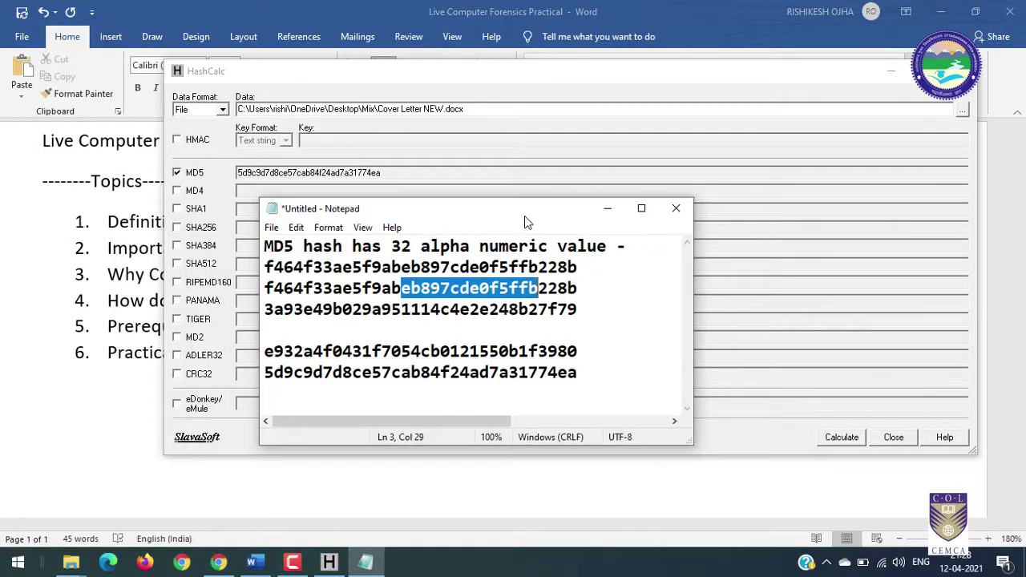
{"action": "left_click", "coordinate": [522, 315]}
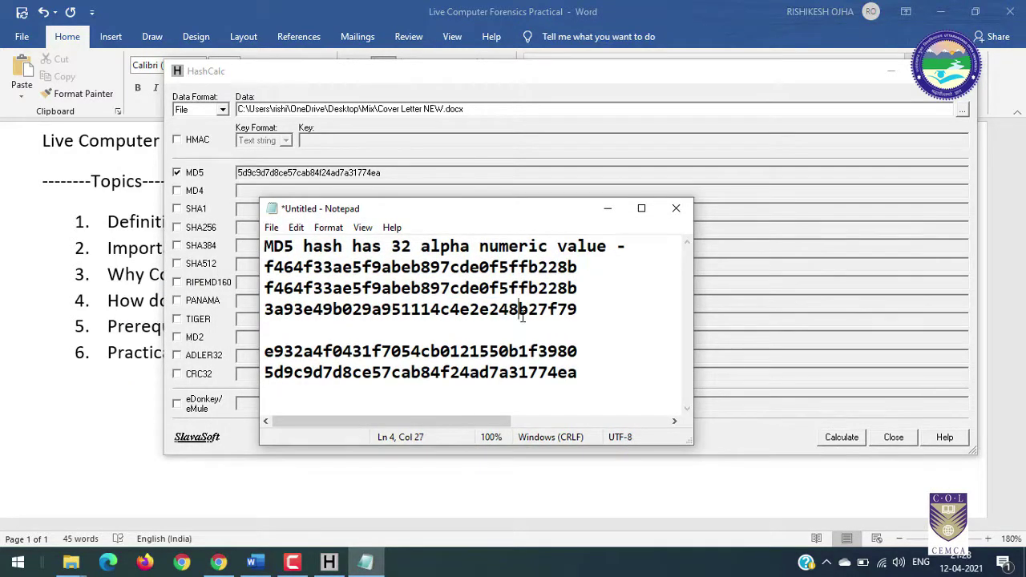
{"action": "key", "text": "ctrl+s"}
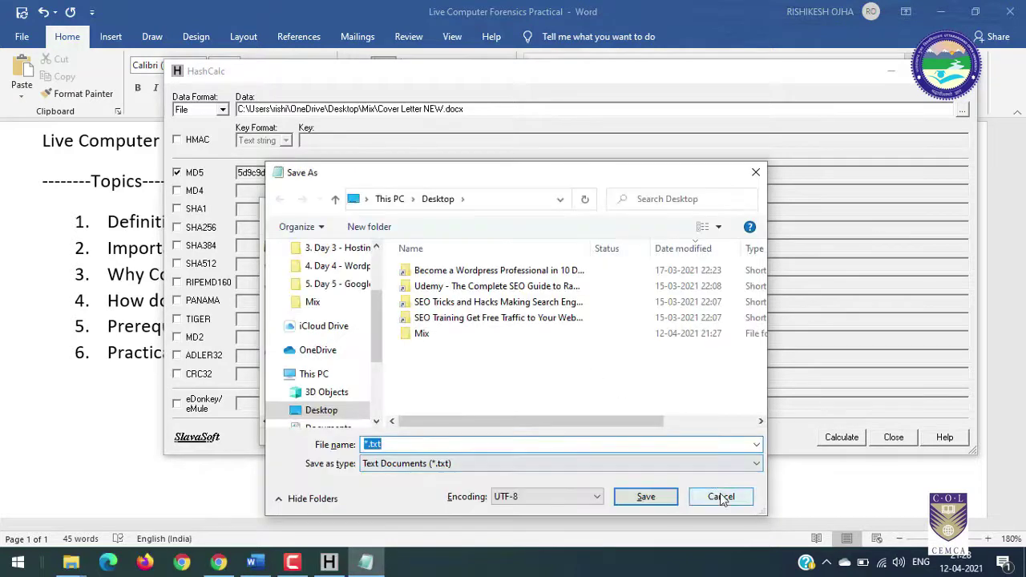
{"action": "left_click", "coordinate": [722, 497]}
{"action": "left_click", "coordinate": [529, 337]}
{"action": "left_click_drag", "start_coordinate": [603, 380], "coordinate": [246, 231]}
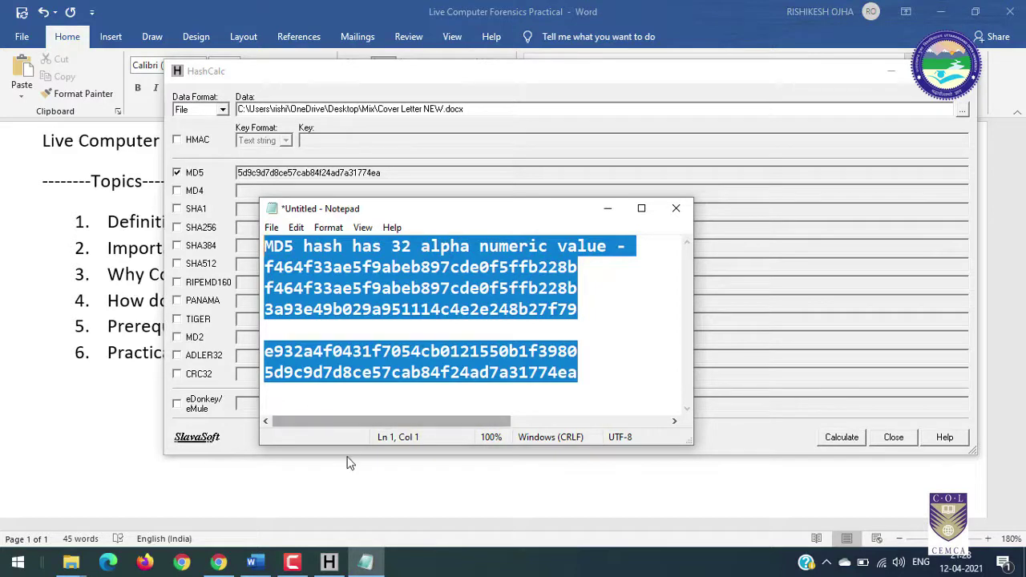
- Review the MD5 and imaging-tool topics in the Word outline, and the MD5 hash of Cover Letter NEW.docx in HashCalc
{"action": "left_click", "coordinate": [251, 564]}
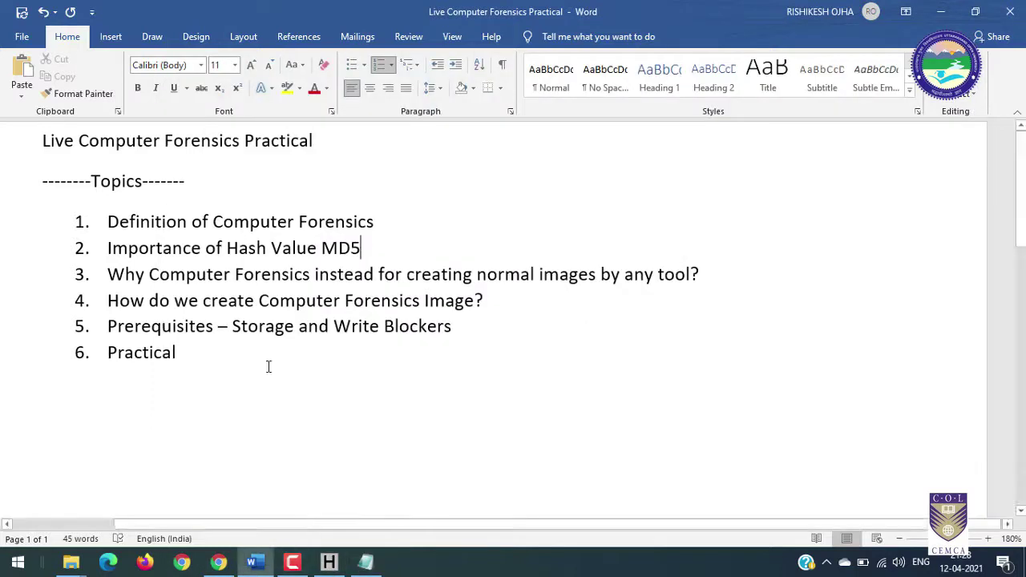
{"action": "left_click_drag", "start_coordinate": [132, 252], "coordinate": [370, 248]}
{"action": "left_click", "coordinate": [329, 328]}
{"action": "left_click_drag", "start_coordinate": [223, 277], "coordinate": [311, 277]}
{"action": "left_click_drag", "start_coordinate": [430, 278], "coordinate": [700, 277]}
{"action": "left_click", "coordinate": [446, 409]}
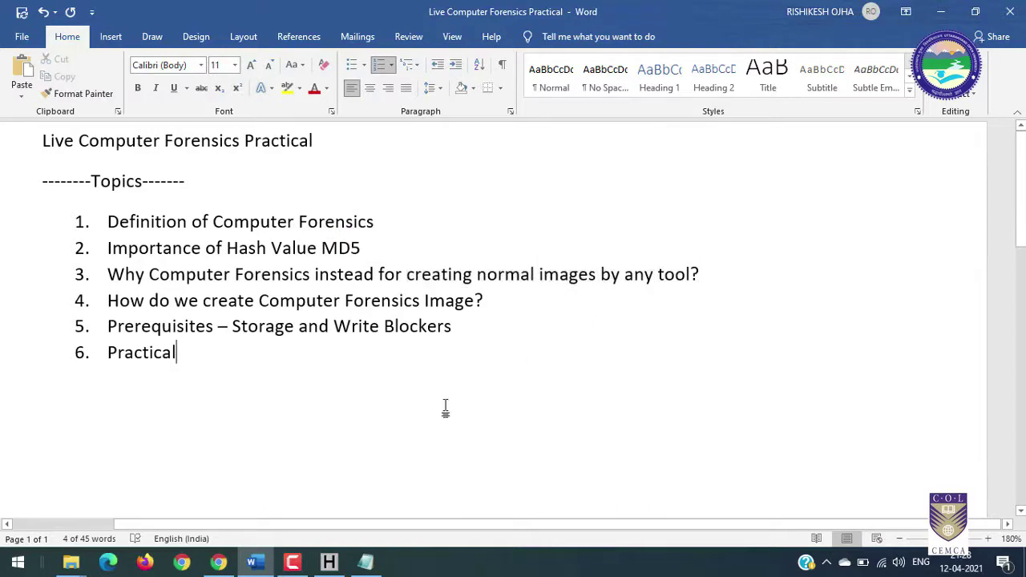
{"action": "left_click", "coordinate": [328, 562]}
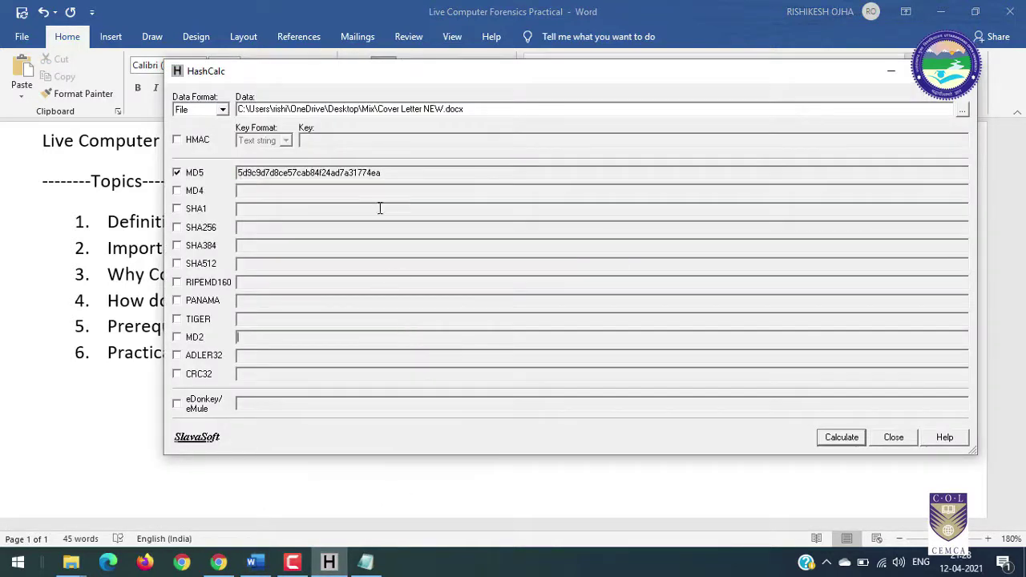
{"action": "left_click_drag", "start_coordinate": [392, 174], "coordinate": [237, 173]}
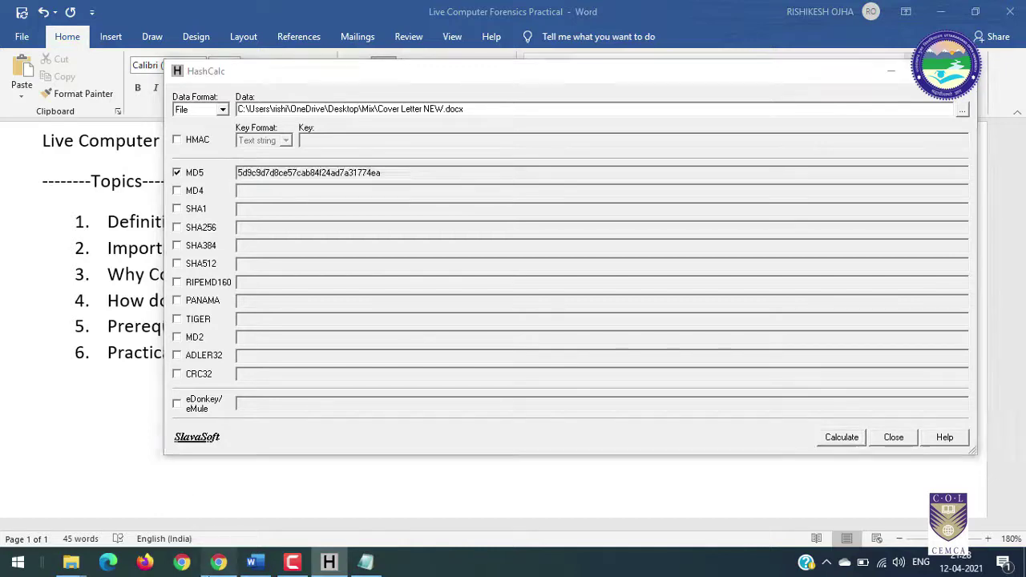
- Switch to Chrome, search Google for "backup tools" in a new tab, and browse the results
{"action": "left_click", "coordinate": [218, 562]}
{"action": "left_click", "coordinate": [877, 14]}
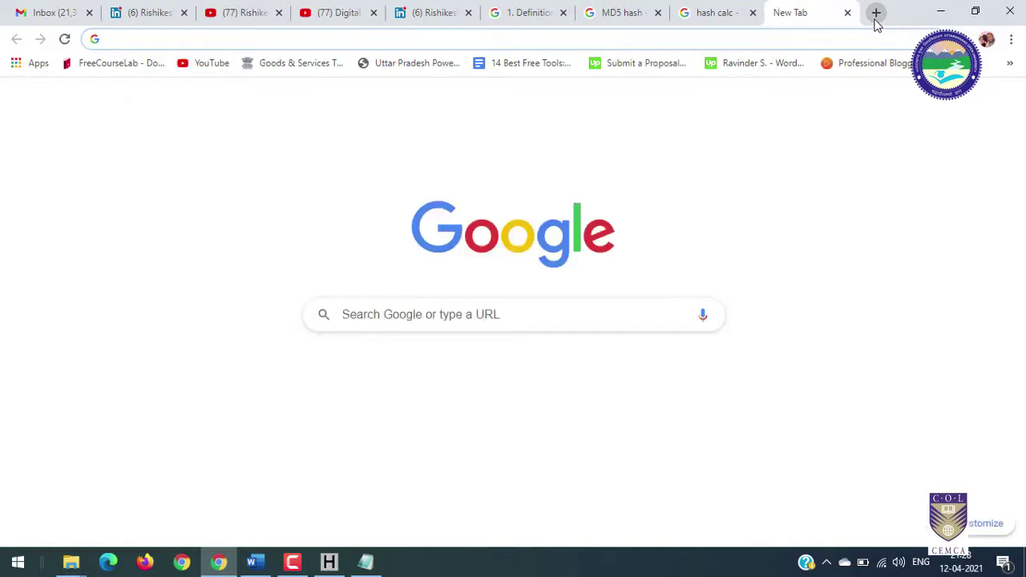
{"action": "type", "text": "backup tool"}
{"action": "key", "text": "Return"}
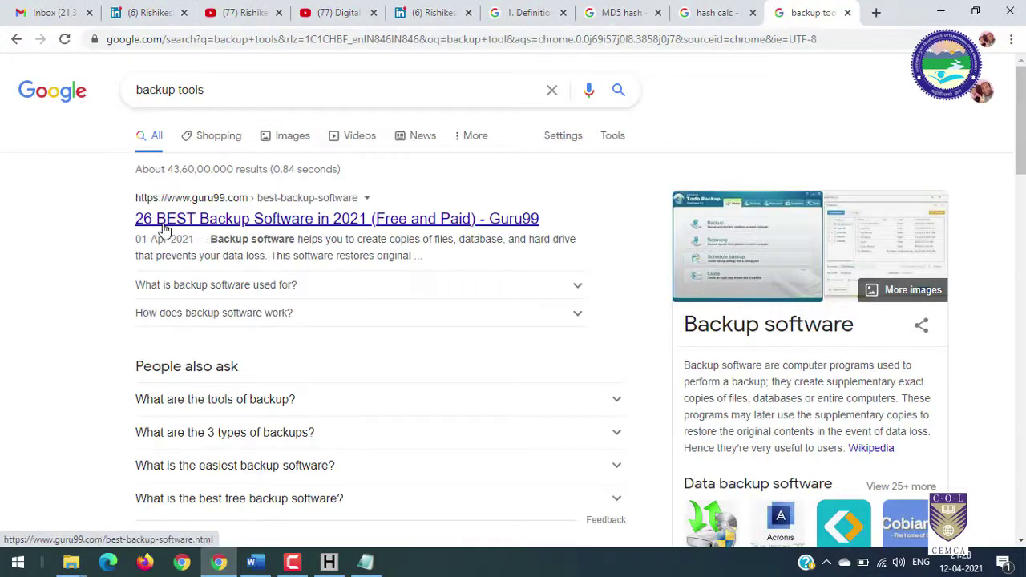
{"action": "scroll", "coordinate": [454, 309], "scroll_direction": "down", "scroll_amount": 2}
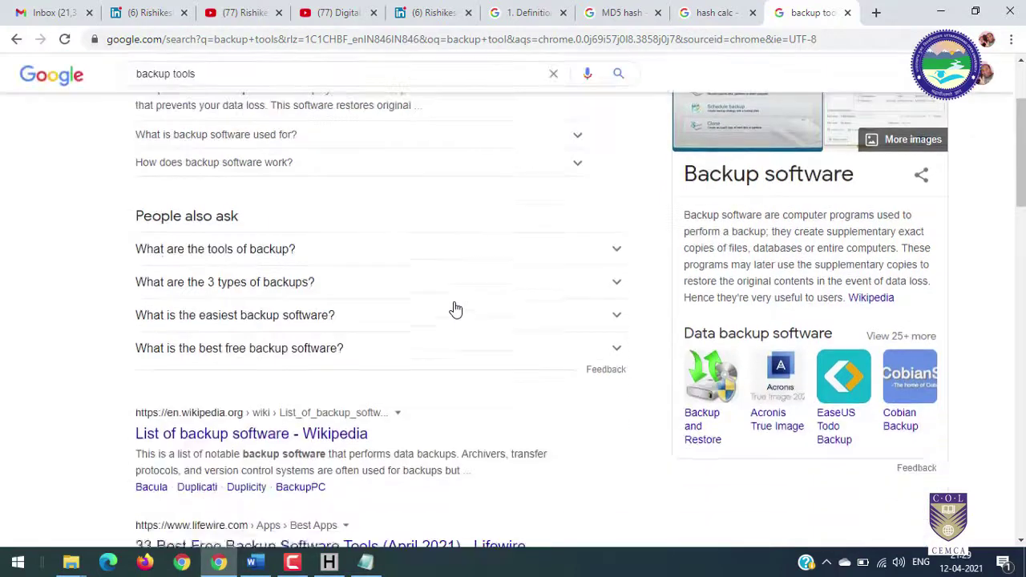
{"action": "scroll", "coordinate": [266, 351], "scroll_direction": "down", "scroll_amount": 2}
{"action": "scroll", "coordinate": [457, 397], "scroll_direction": "down", "scroll_amount": 3}
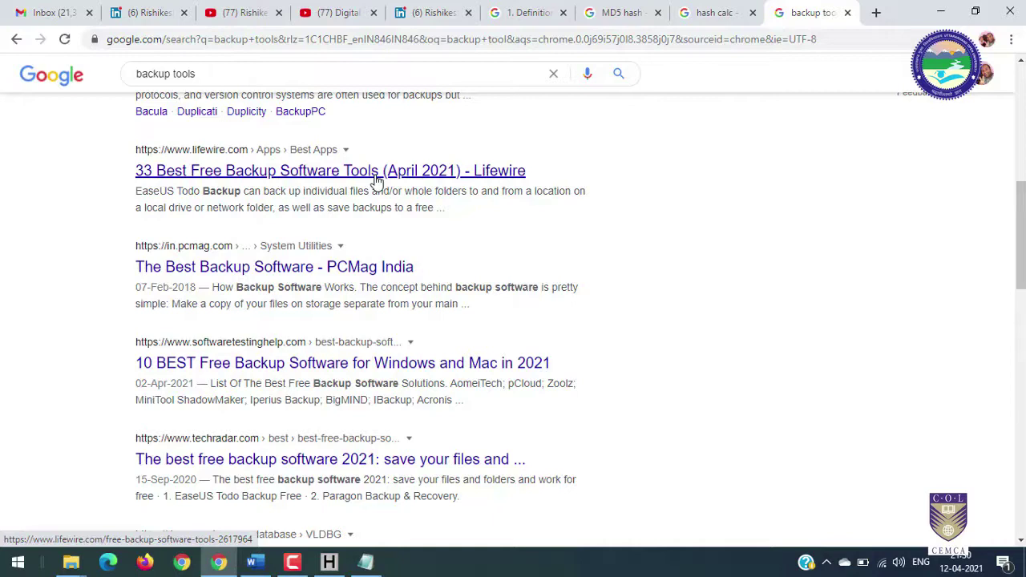
- Search Google for "FTK imager" and open the AccessData FTK Imager result in a new tab
{"action": "left_click_drag", "start_coordinate": [218, 73], "coordinate": [127, 75]}
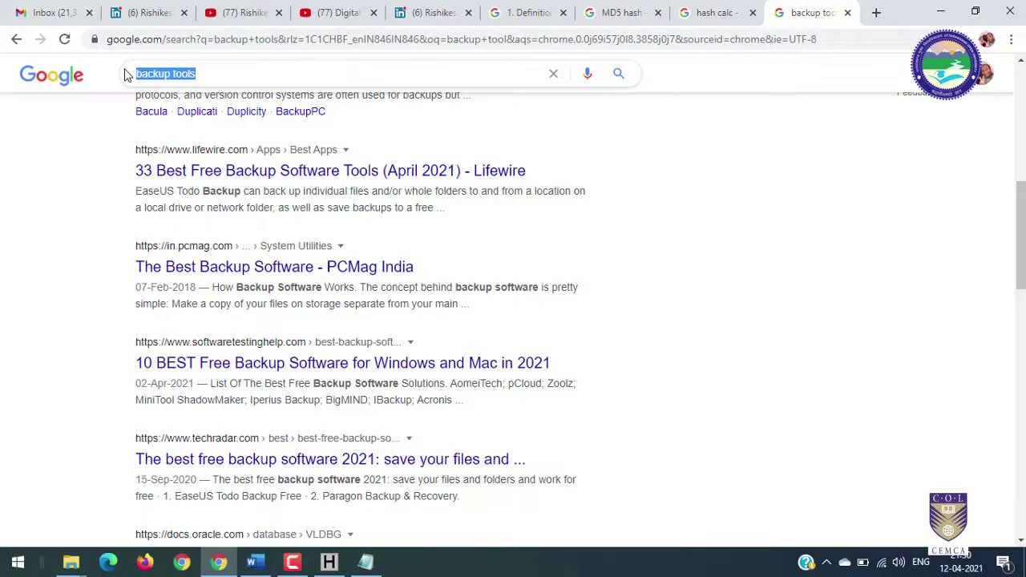
{"action": "type", "text": "FTK imager"}
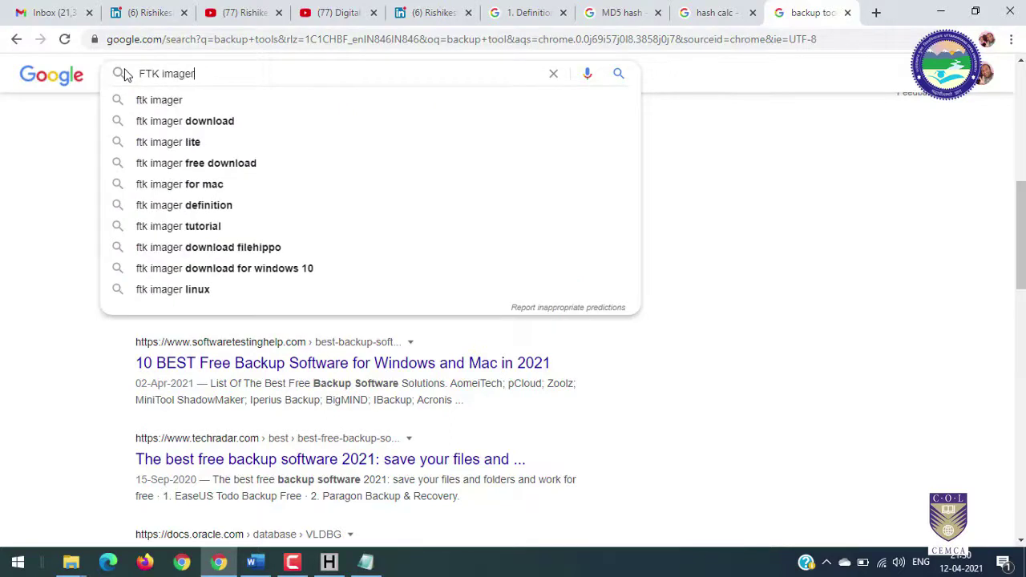
{"action": "key", "text": "Return"}
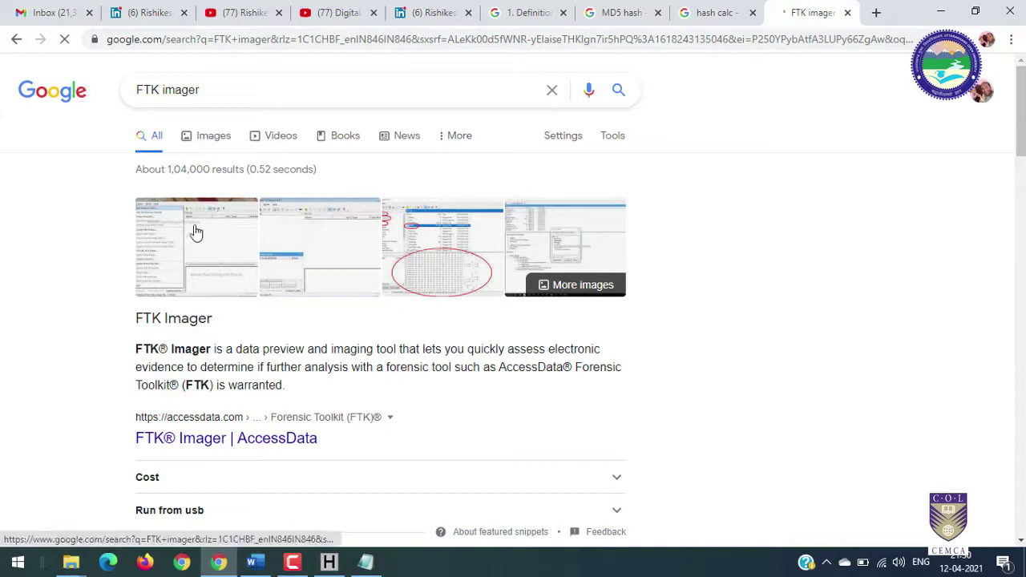
{"action": "scroll", "coordinate": [228, 427], "scroll_direction": "down", "scroll_amount": 1}
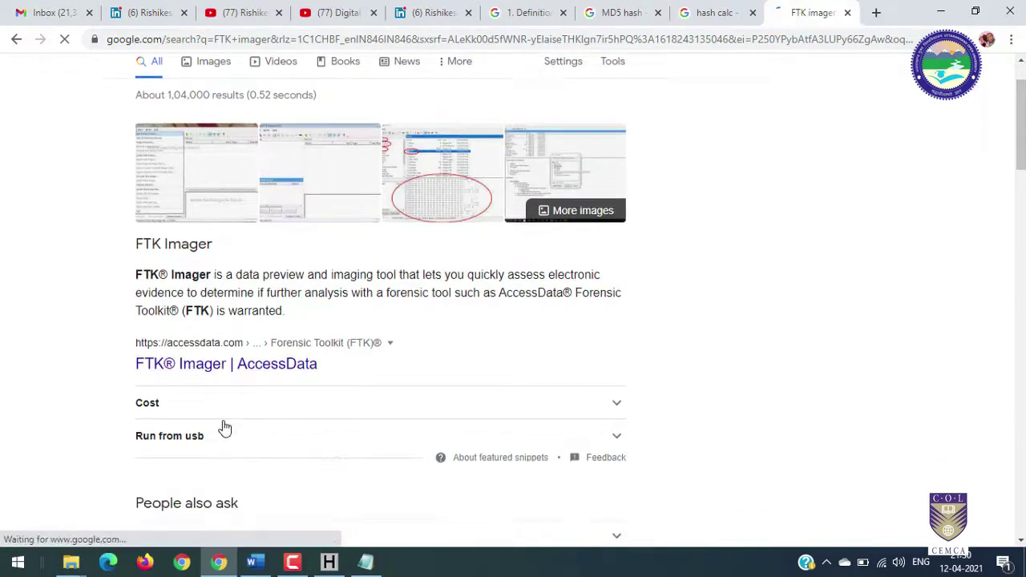
{"action": "right_click", "coordinate": [283, 375]}
{"action": "left_click", "coordinate": [353, 376]}
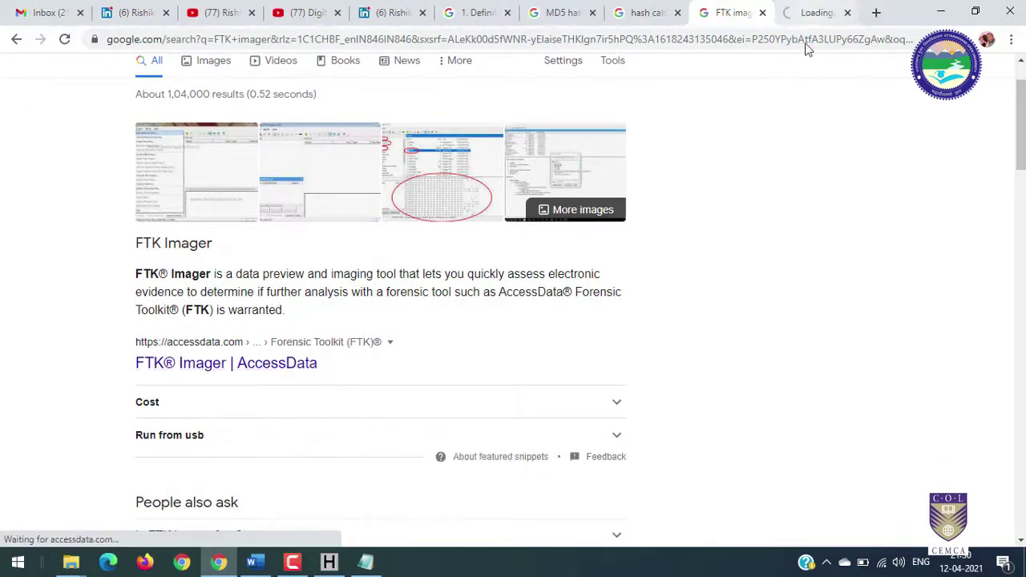
{"action": "left_click", "coordinate": [816, 12]}
- Return to the Google results, search for "Encase imager", and open the OpenText EnCase Forensic Imager result in a new tab
{"action": "left_click", "coordinate": [729, 12]}
{"action": "scroll", "coordinate": [301, 132], "scroll_direction": "up", "scroll_amount": 1}
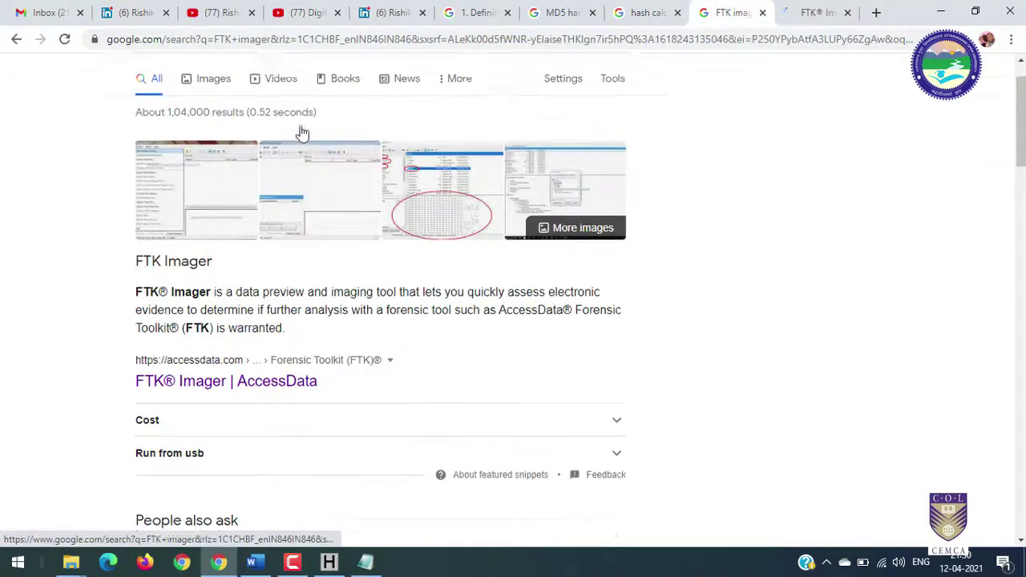
{"action": "scroll", "coordinate": [300, 132], "scroll_direction": "up", "scroll_amount": 1}
{"action": "left_click_drag", "start_coordinate": [158, 89], "coordinate": [86, 86]}
{"action": "type", "text": "Encase"}
{"action": "key", "text": "Return"}
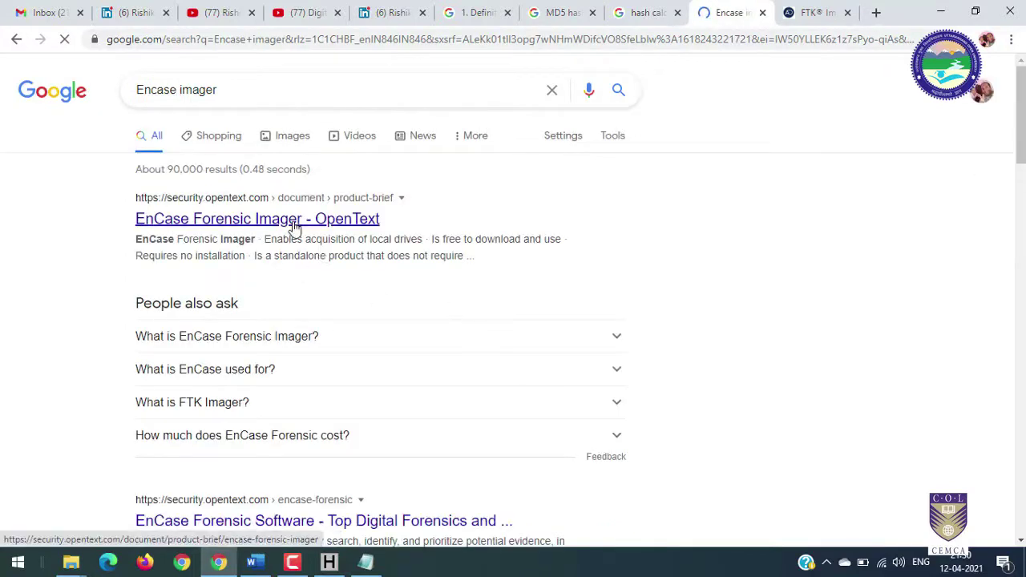
{"action": "right_click", "coordinate": [294, 229]}
{"action": "left_click", "coordinate": [374, 232]}
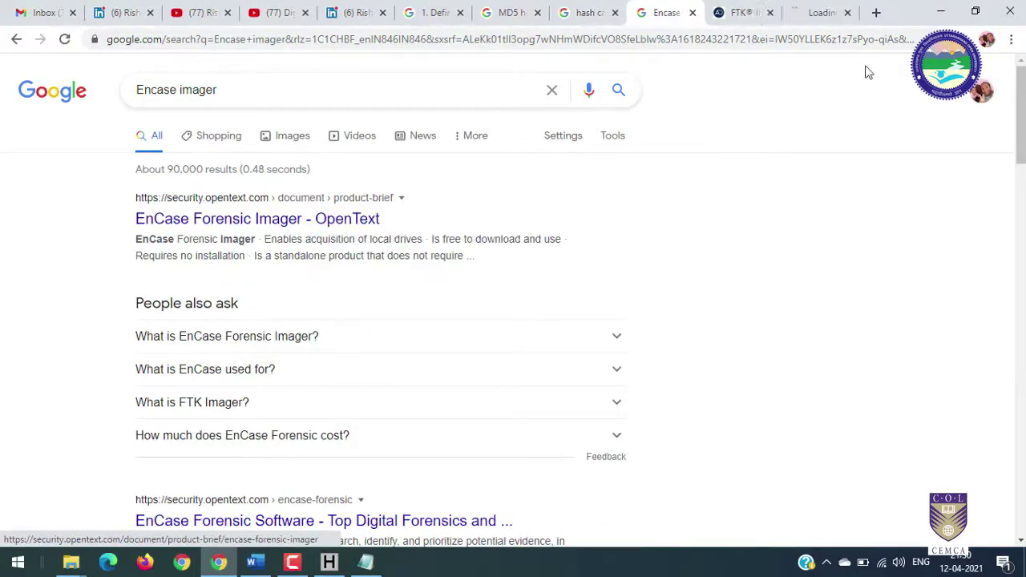
- Examine the capabilities and download section on the AccessData FTK Imager product page
{"action": "left_click", "coordinate": [738, 12]}
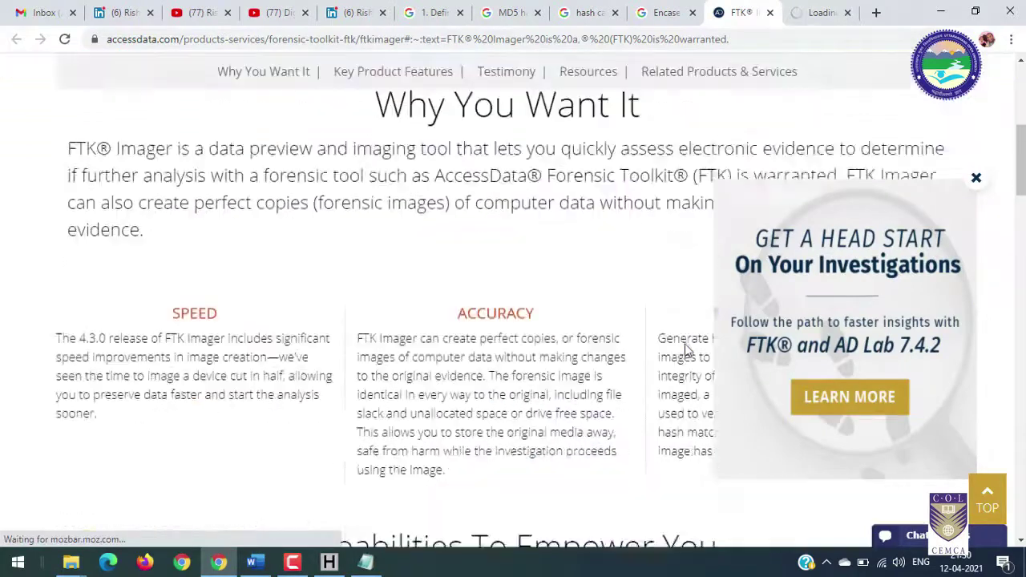
{"action": "scroll", "coordinate": [685, 349], "scroll_direction": "down", "scroll_amount": 8}
{"action": "scroll", "coordinate": [685, 349], "scroll_direction": "up", "scroll_amount": 4}
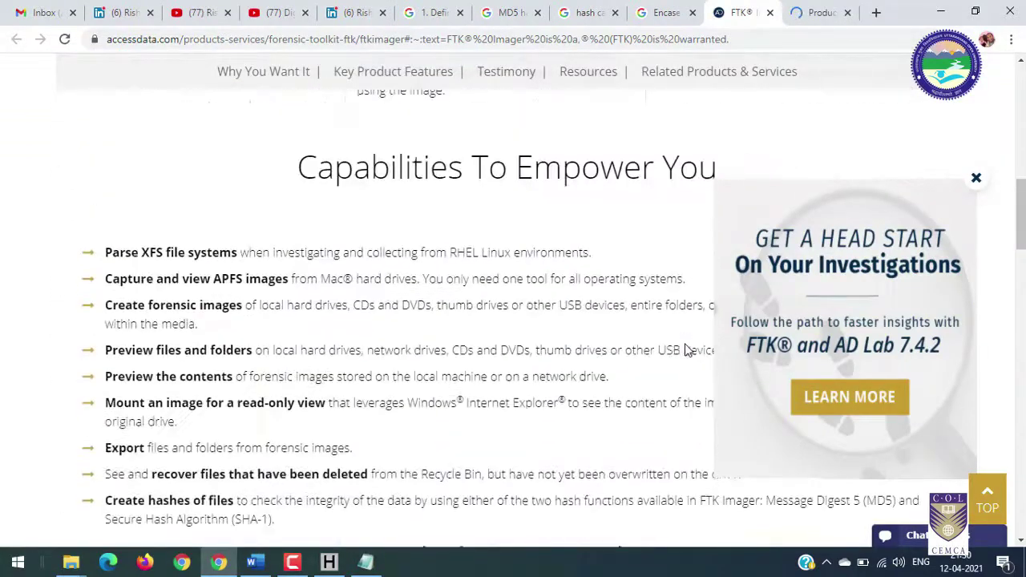
{"action": "scroll", "coordinate": [686, 349], "scroll_direction": "down", "scroll_amount": 5}
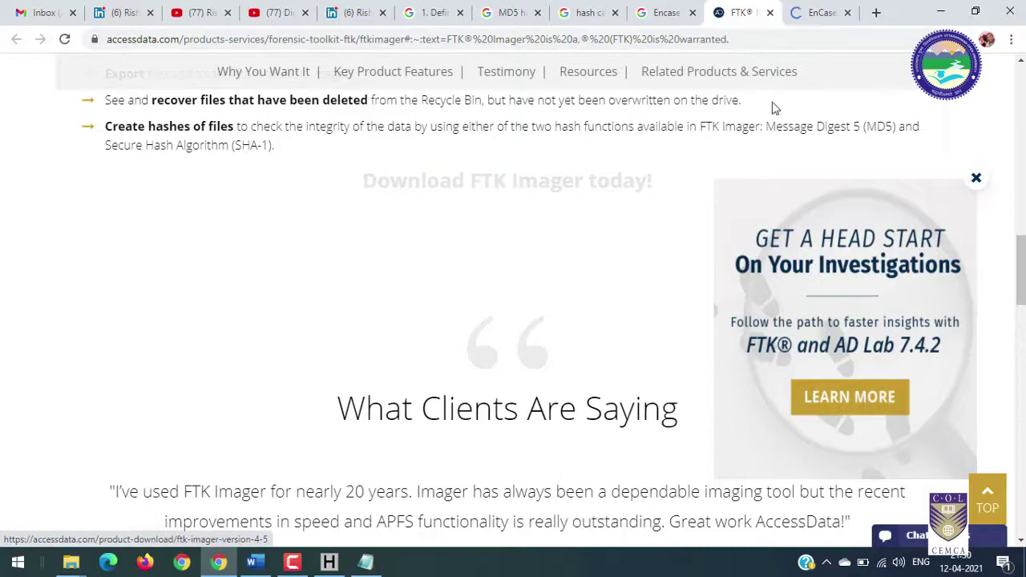
- Examine the EnCase Forensic Imager product brief's features and address, and return to the FTK Imager page
{"action": "left_click", "coordinate": [811, 13]}
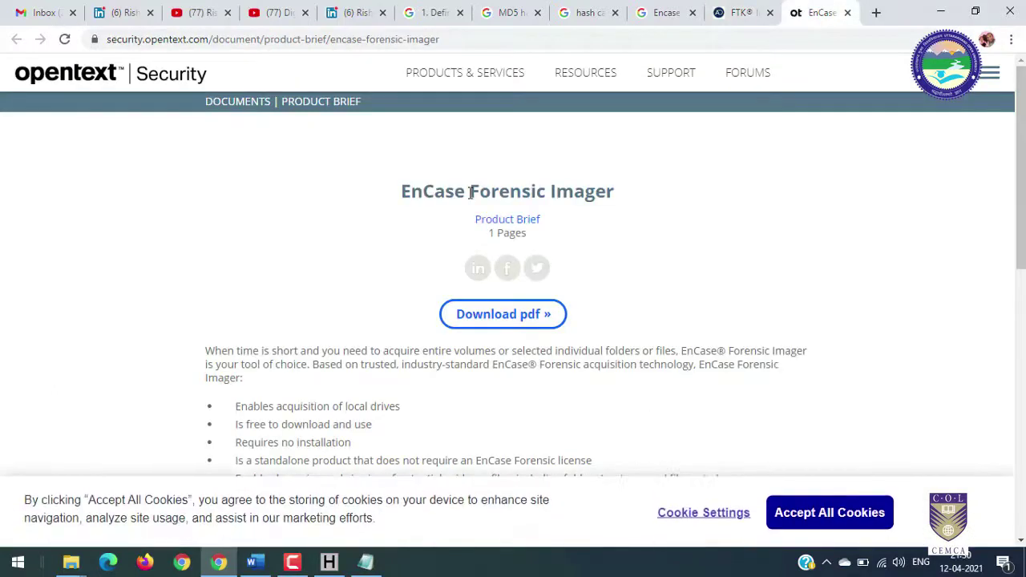
{"action": "left_click_drag", "start_coordinate": [473, 190], "coordinate": [607, 192]}
{"action": "left_click", "coordinate": [422, 191], "text": "shift"}
{"action": "scroll", "coordinate": [729, 330], "scroll_direction": "down", "scroll_amount": 3}
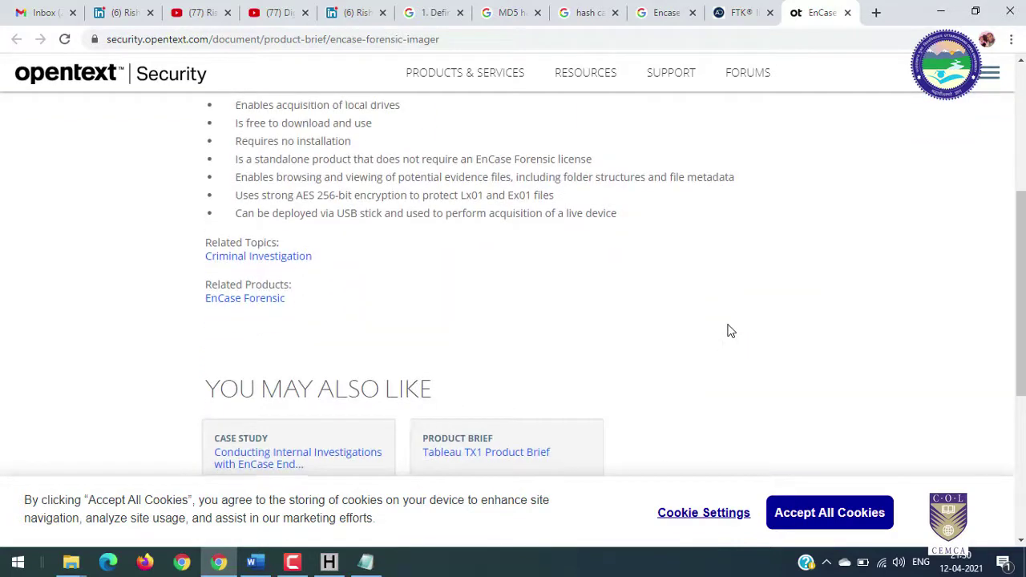
{"action": "scroll", "coordinate": [729, 330], "scroll_direction": "down", "scroll_amount": 2}
{"action": "left_click", "coordinate": [460, 39]}
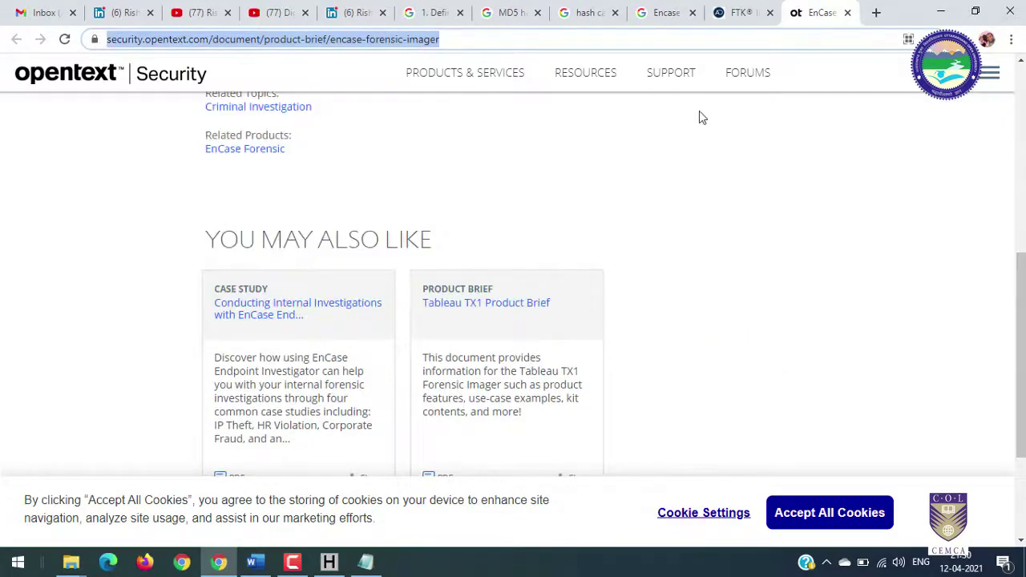
{"action": "left_click", "coordinate": [742, 10]}
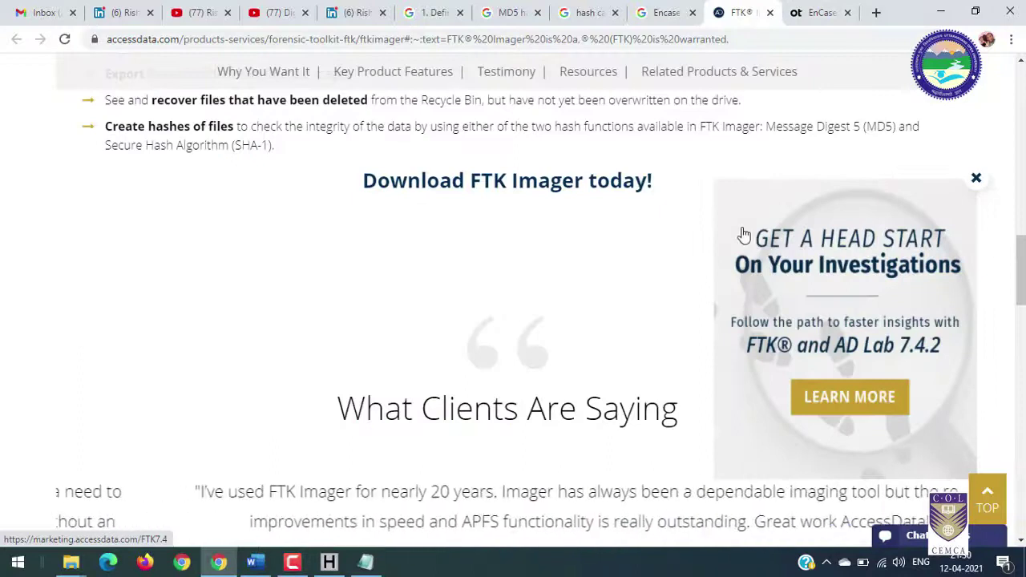
- Switch to the Word outline and review topics 3 and 4 on the need for and creation of forensic images
{"action": "left_click", "coordinate": [255, 562]}
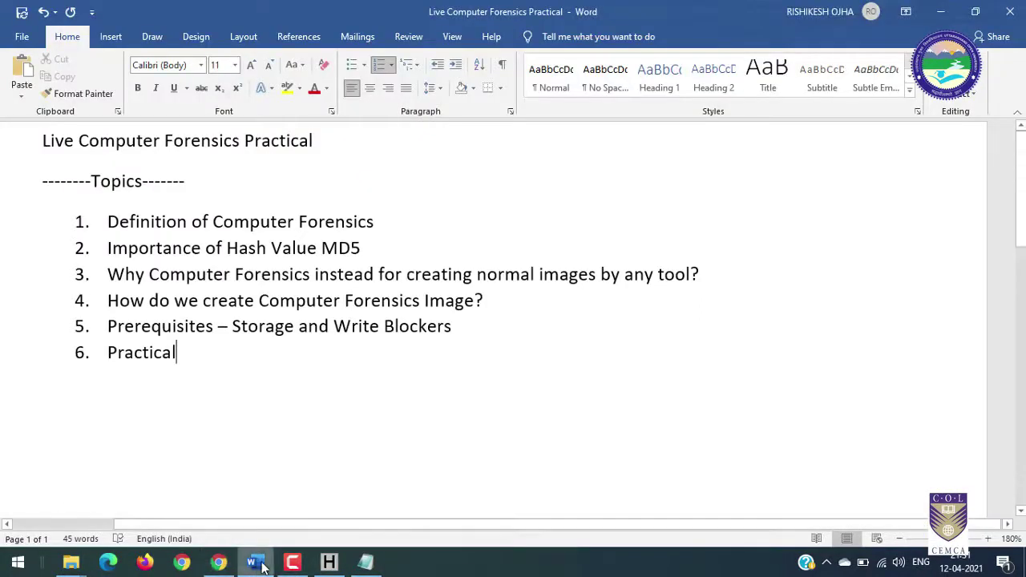
{"action": "left_click_drag", "start_coordinate": [215, 274], "coordinate": [724, 278]}
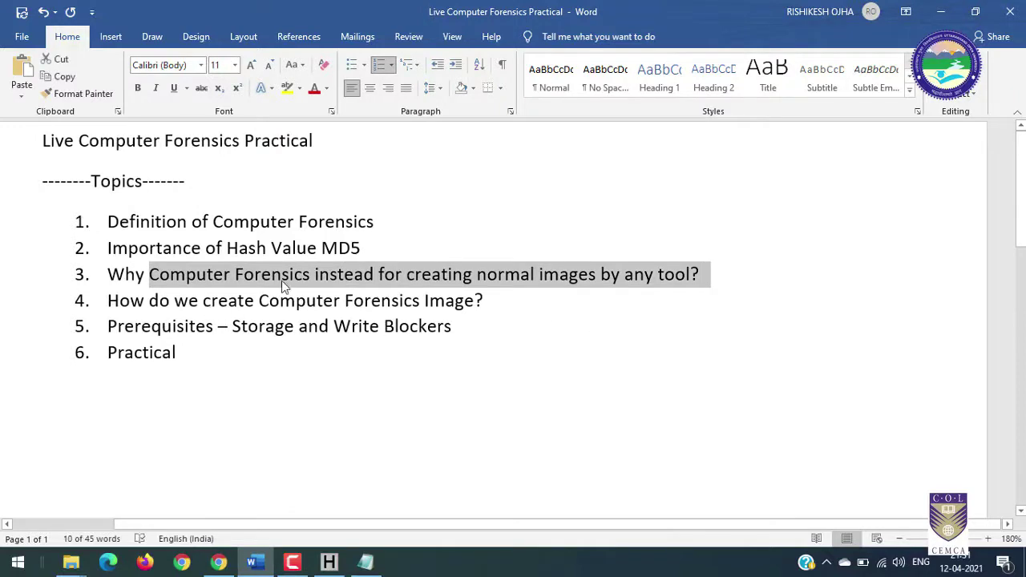
{"action": "left_click", "coordinate": [337, 276]}
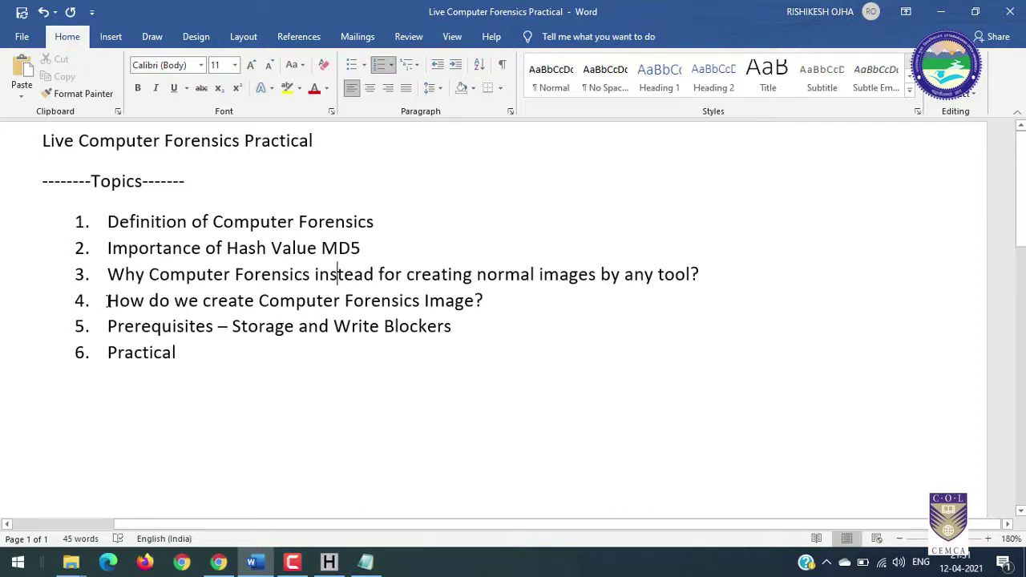
{"action": "left_click_drag", "start_coordinate": [309, 300], "coordinate": [508, 299]}
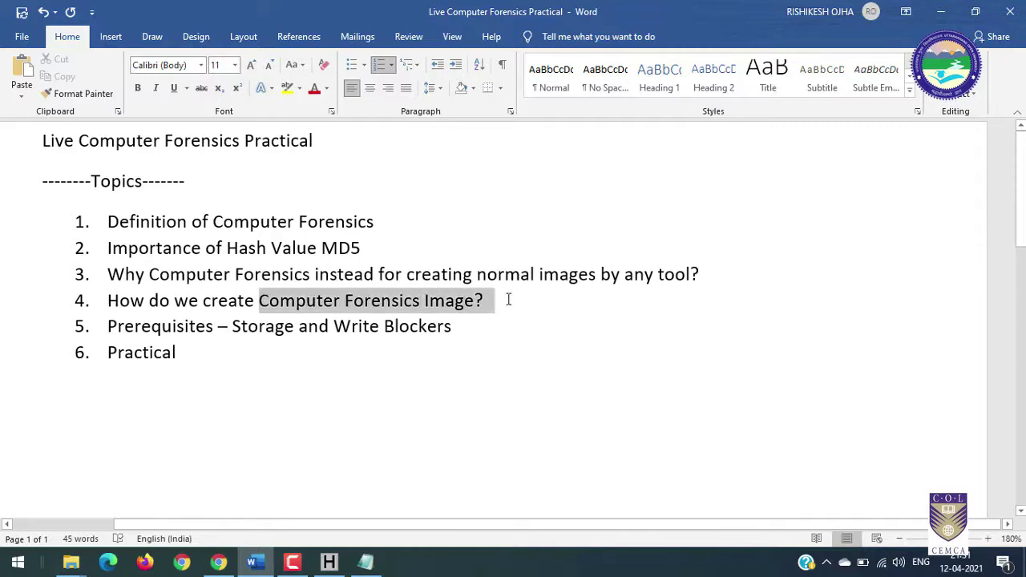
{"action": "left_click", "coordinate": [379, 323]}
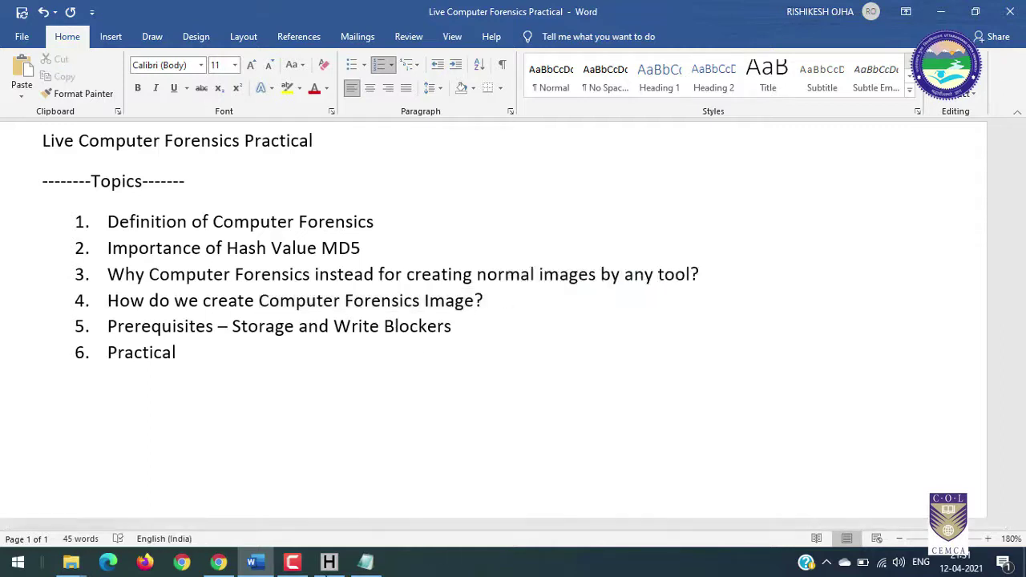
- Find FTK Imager among the installed Windows apps and launch it
{"action": "left_click", "coordinate": [16, 565]}
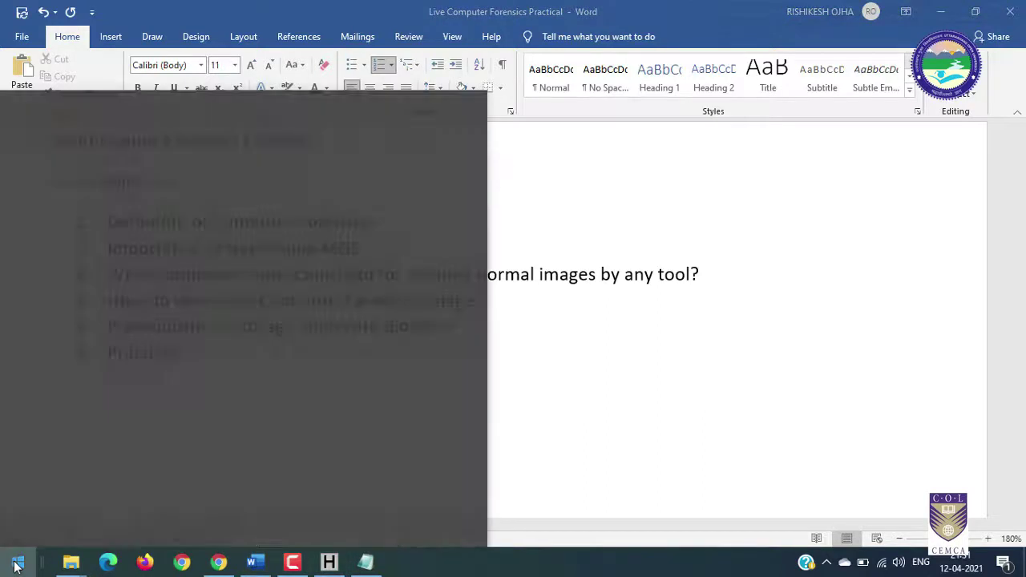
{"action": "type", "text": "ftk"}
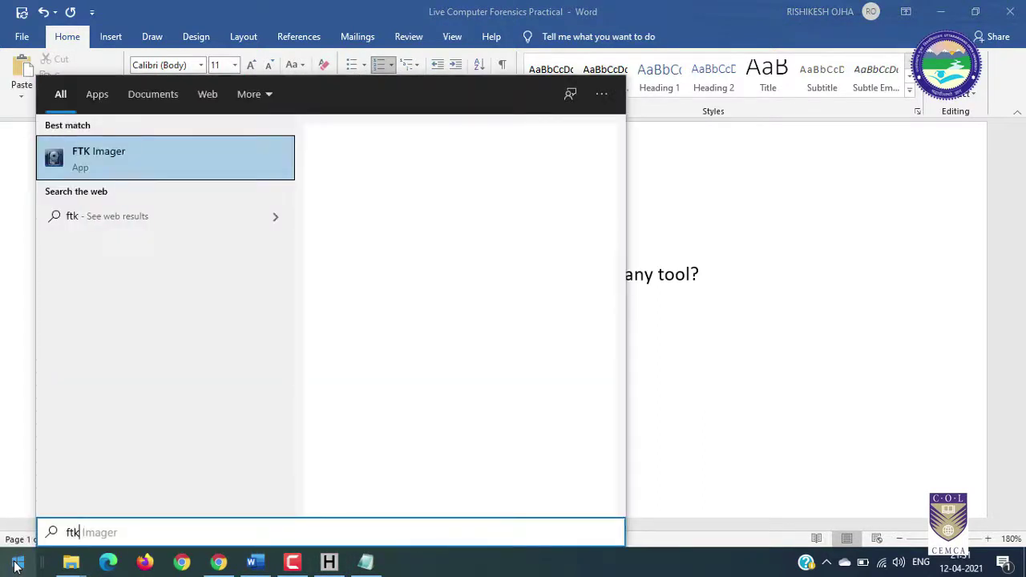
{"action": "left_click", "coordinate": [120, 158]}
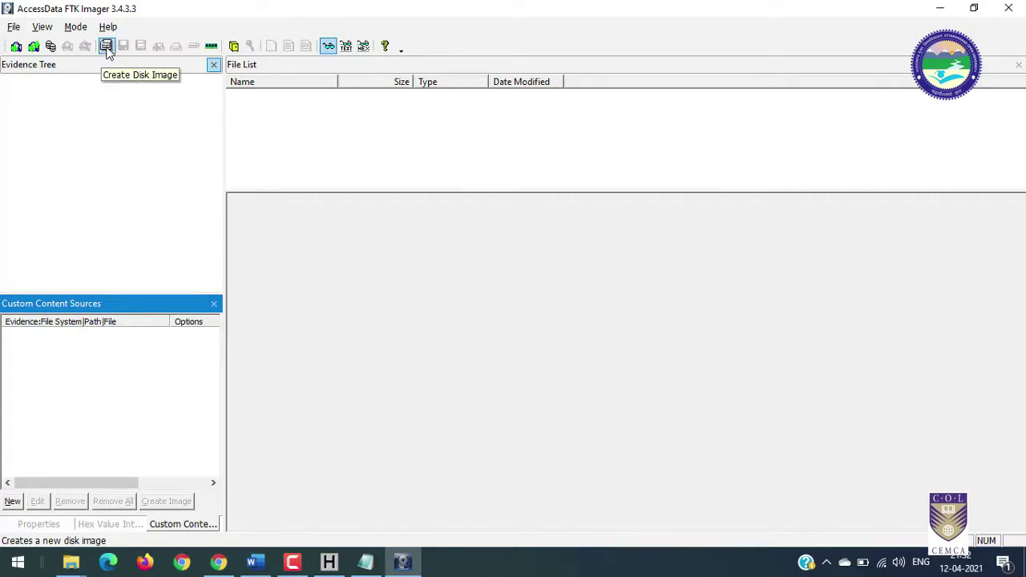
- Begin adding an evidence item, check the available drives for the Physical Drive source type, and return to the source type selection
{"action": "left_click", "coordinate": [15, 47]}
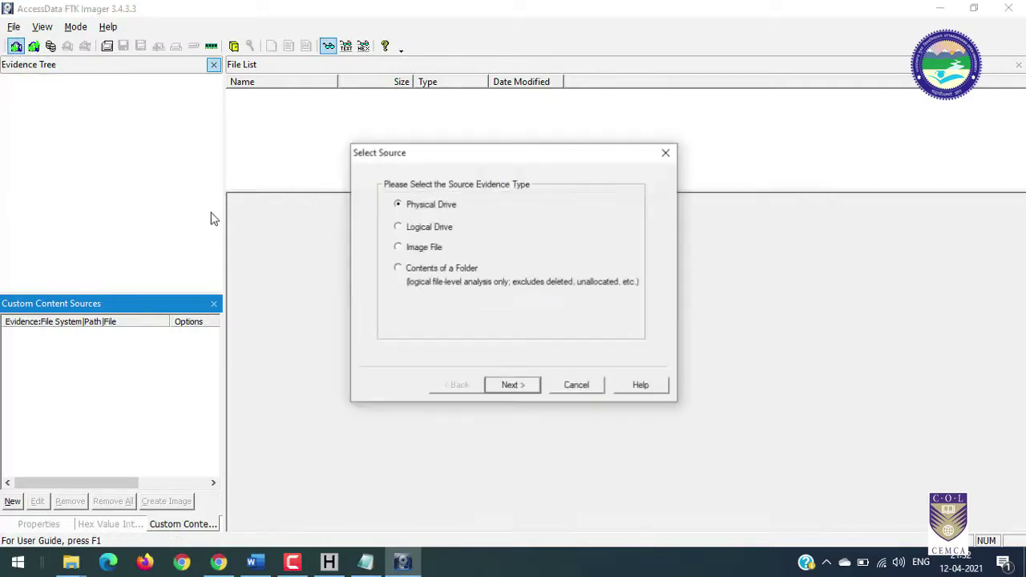
{"action": "left_click_drag", "start_coordinate": [462, 159], "coordinate": [464, 116]}
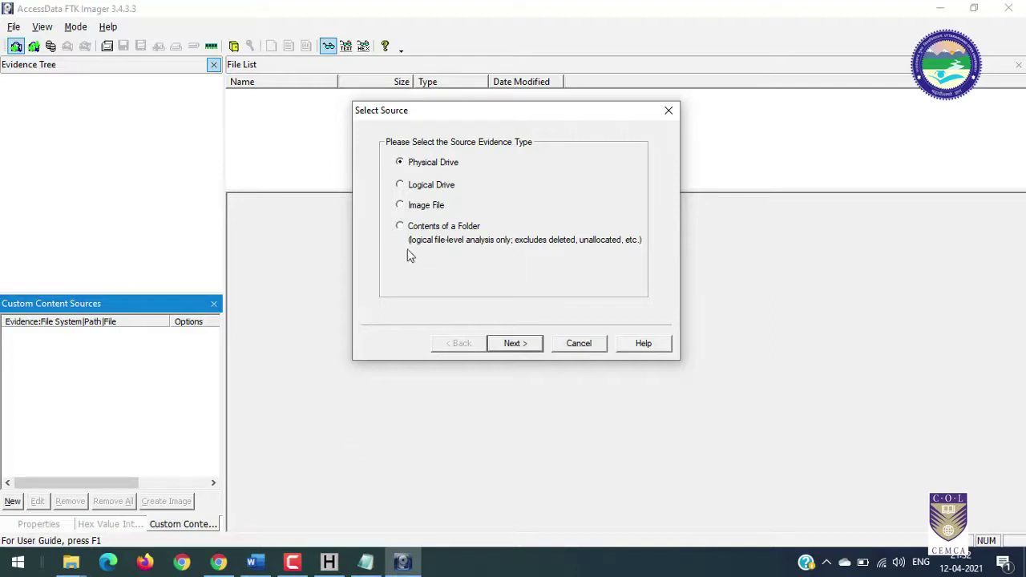
{"action": "left_click", "coordinate": [520, 345]}
{"action": "left_click", "coordinate": [632, 192]}
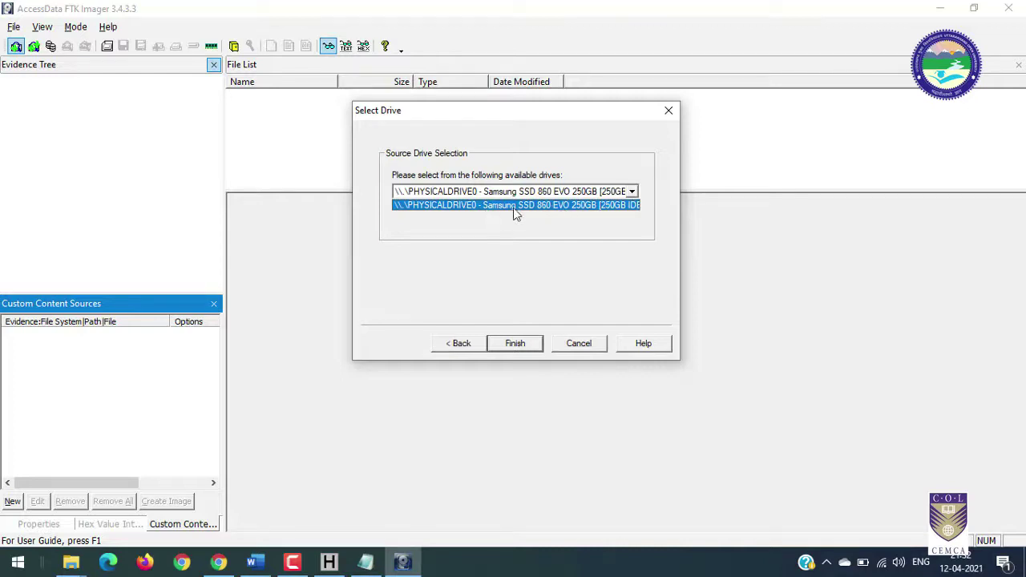
{"action": "left_click", "coordinate": [597, 208]}
{"action": "left_click", "coordinate": [634, 195]}
{"action": "left_click", "coordinate": [566, 265]}
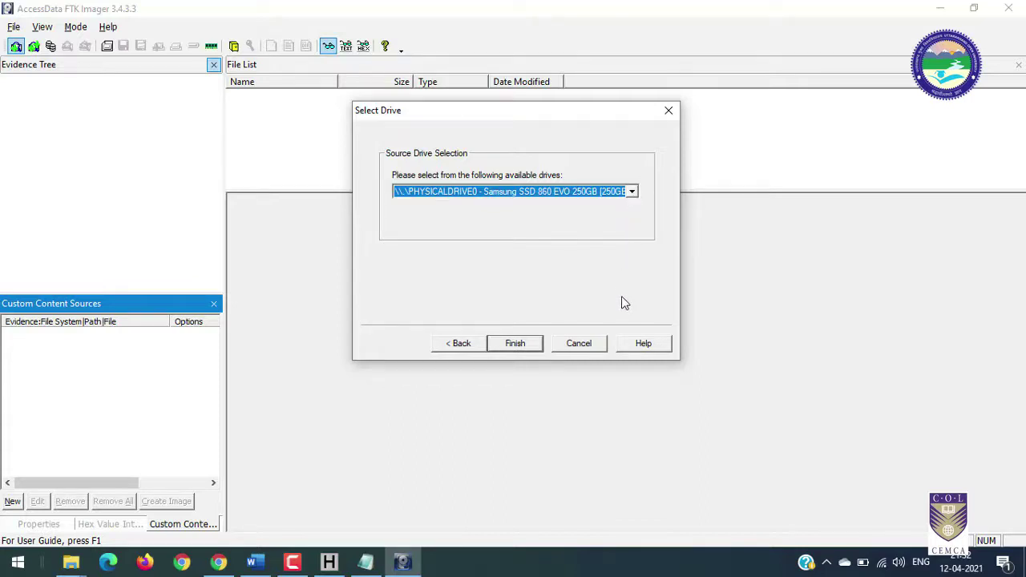
{"action": "left_click", "coordinate": [633, 192]}
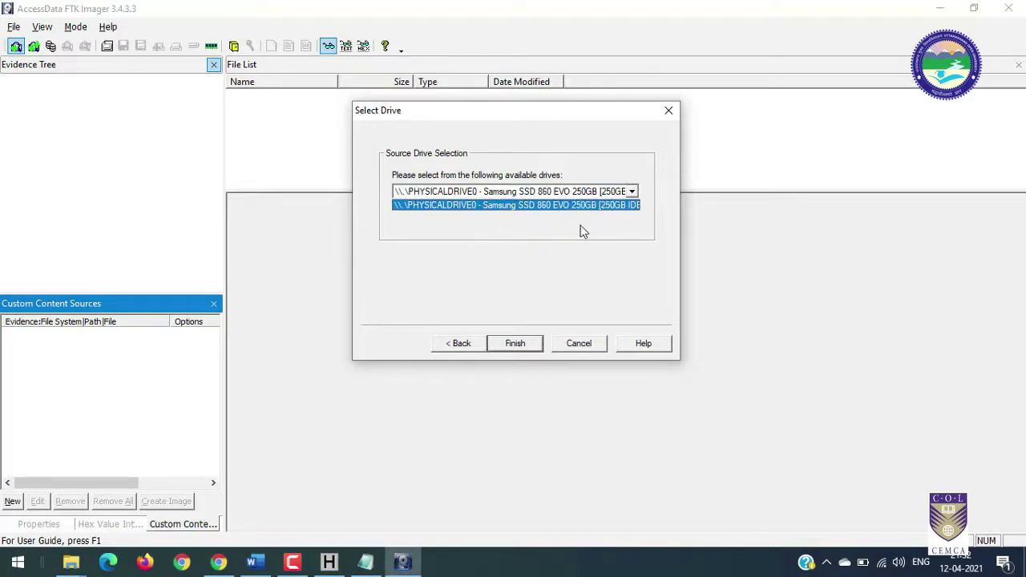
{"action": "left_click", "coordinate": [581, 258]}
{"action": "left_click", "coordinate": [634, 192]}
{"action": "left_click", "coordinate": [611, 232]}
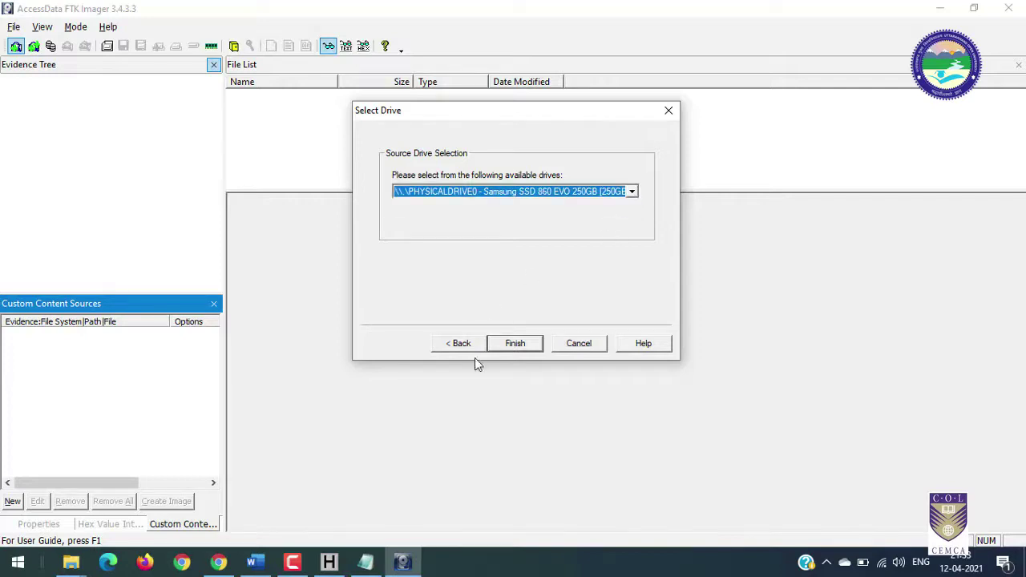
{"action": "left_click", "coordinate": [457, 345]}
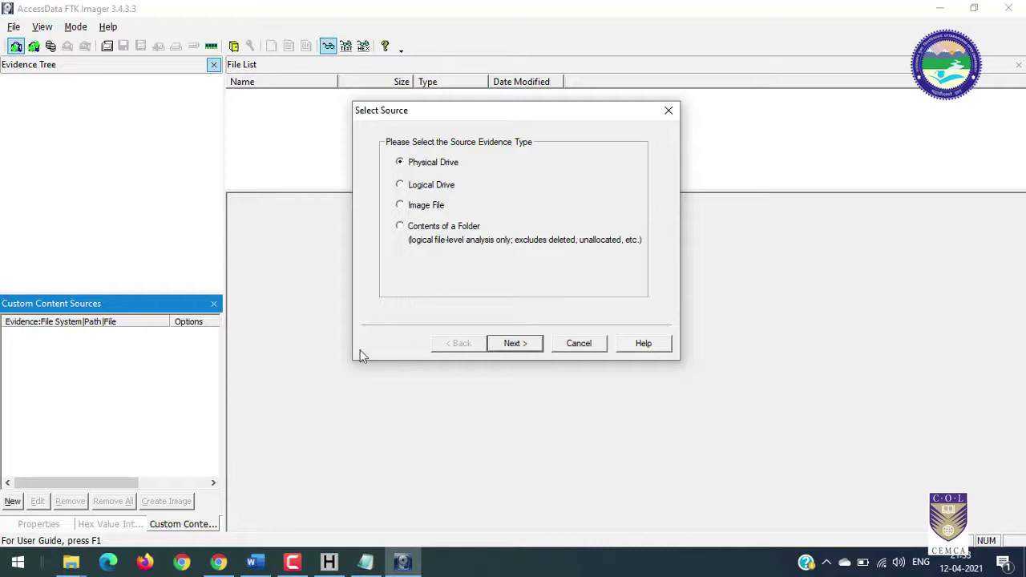
- Switch to File Explorer, check the drives listed under This PC, and return to FTK Imager
{"action": "mouse_move", "coordinate": [71, 561]}
{"action": "left_click", "coordinate": [84, 520]}
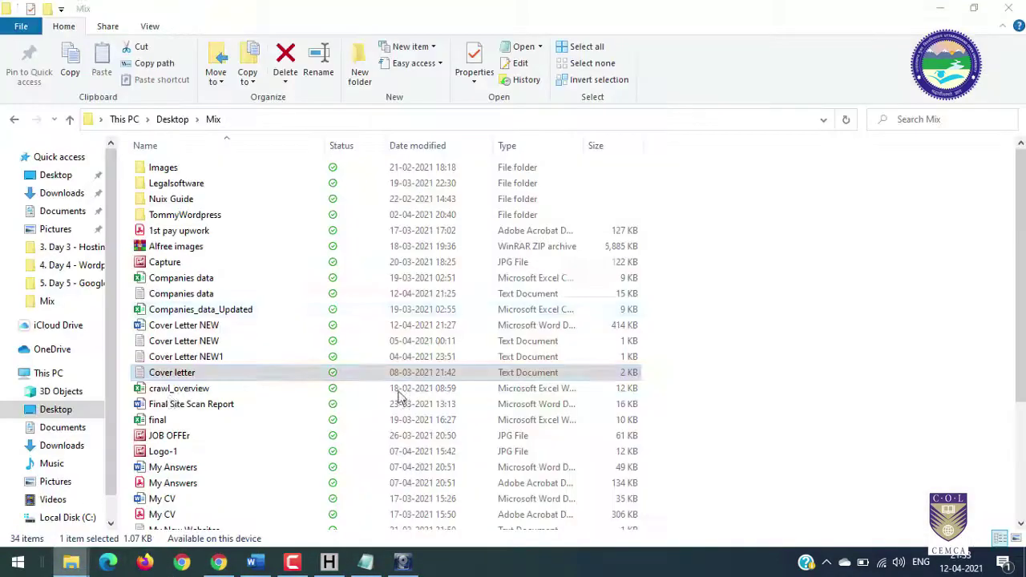
{"action": "left_click", "coordinate": [42, 375]}
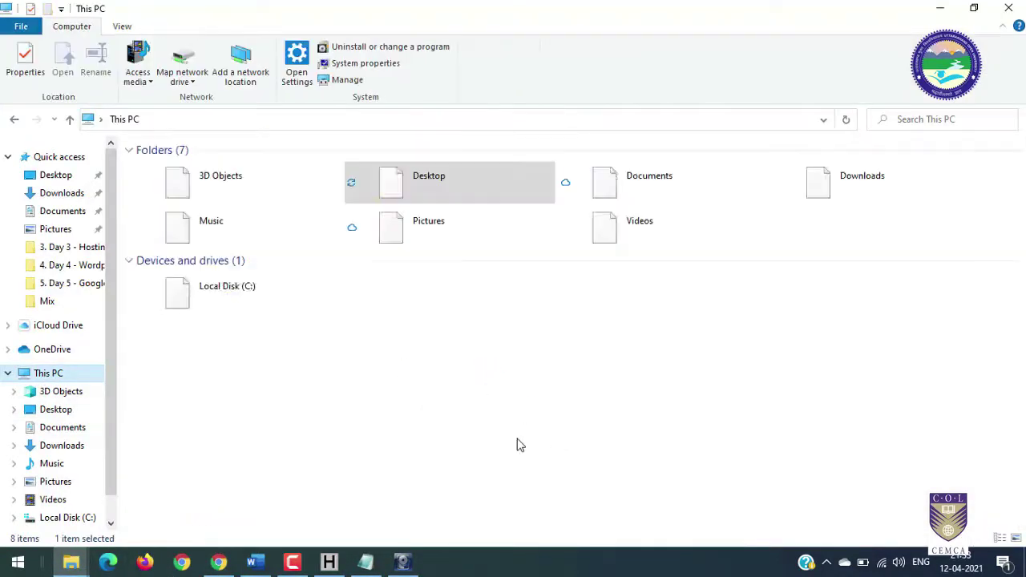
{"action": "left_click", "coordinate": [276, 301]}
{"action": "left_click", "coordinate": [938, 9]}
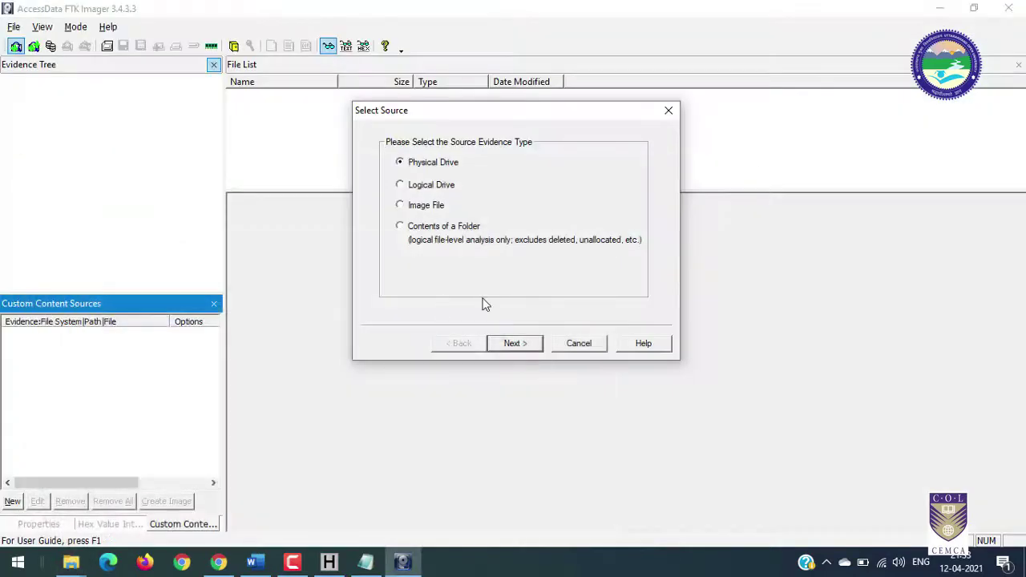
- Check the drives offered for a Logical Drive source and the path selection for an Image File source, returning to the source types
{"action": "left_click", "coordinate": [400, 185]}
{"action": "left_click", "coordinate": [507, 345]}
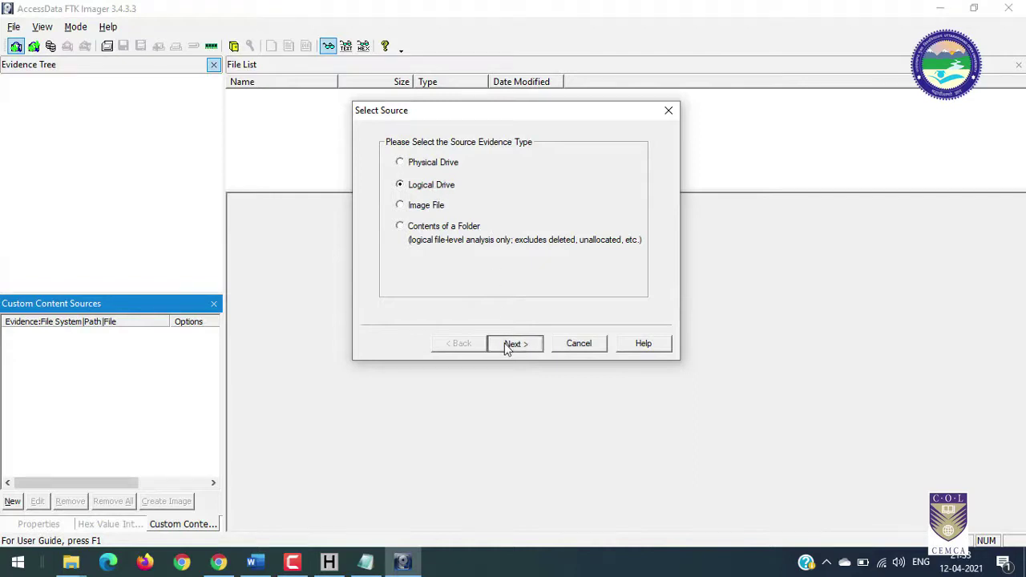
{"action": "left_click", "coordinate": [623, 191]}
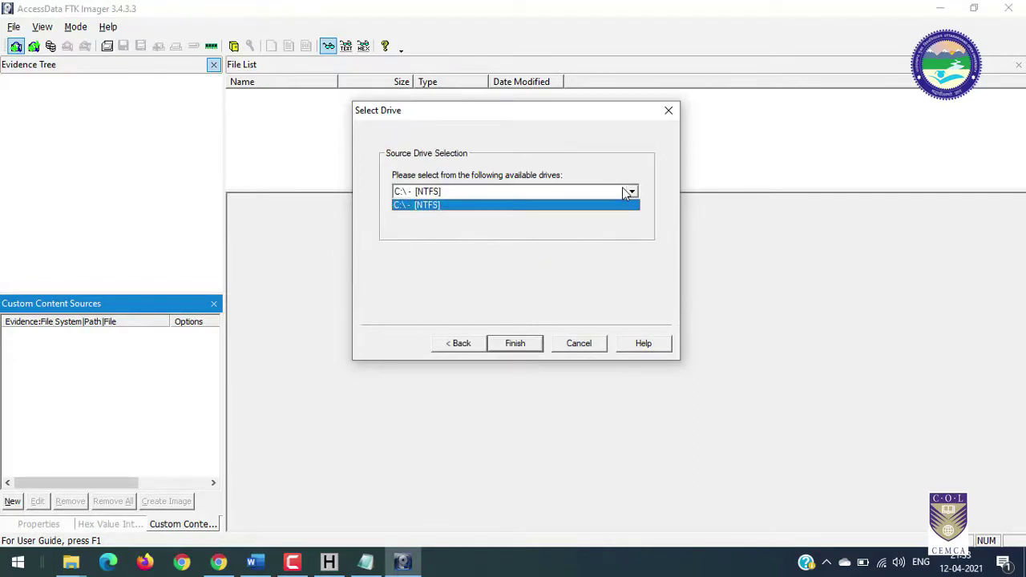
{"action": "left_click", "coordinate": [623, 191]}
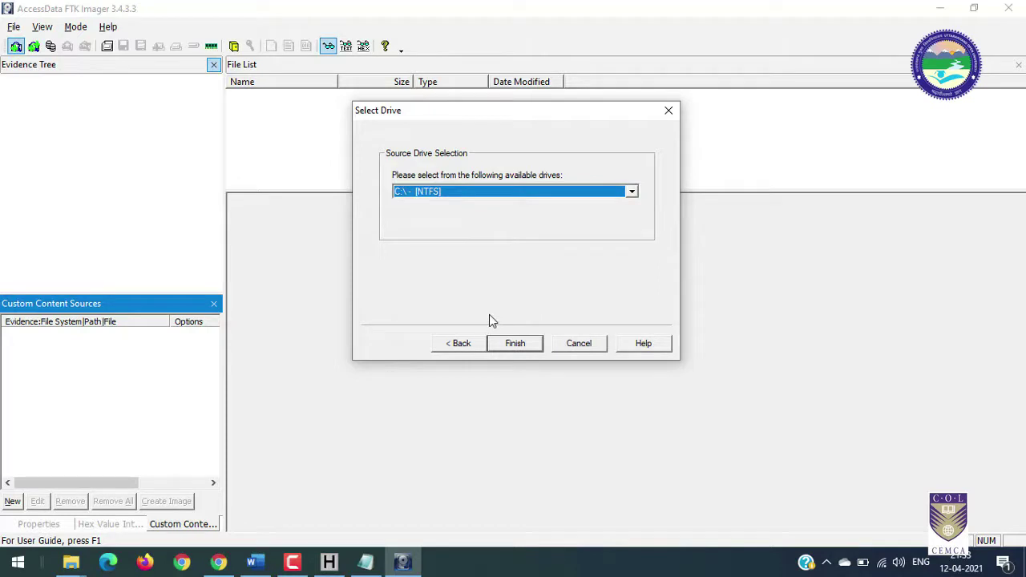
{"action": "left_click", "coordinate": [461, 345]}
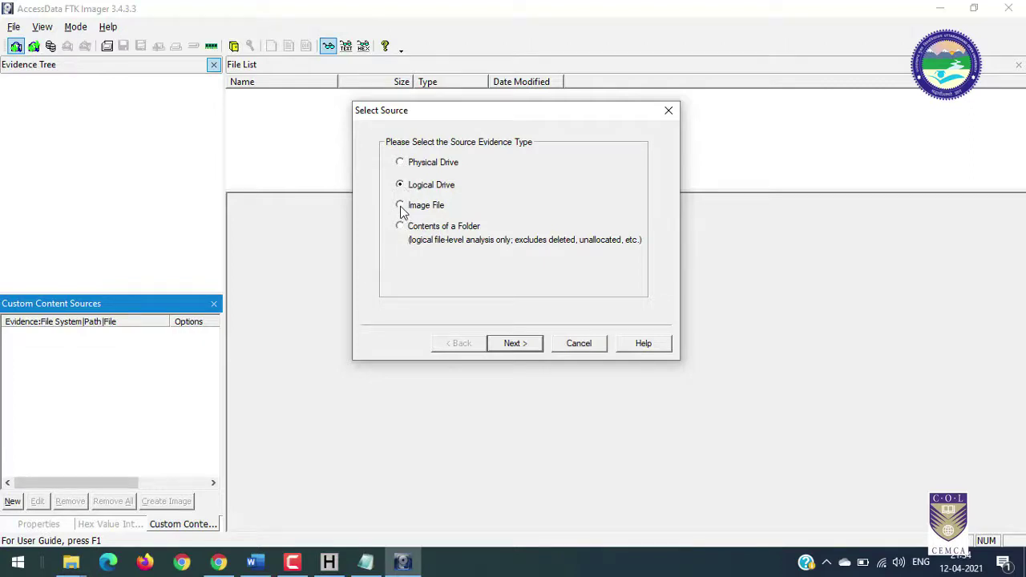
{"action": "left_click", "coordinate": [517, 343]}
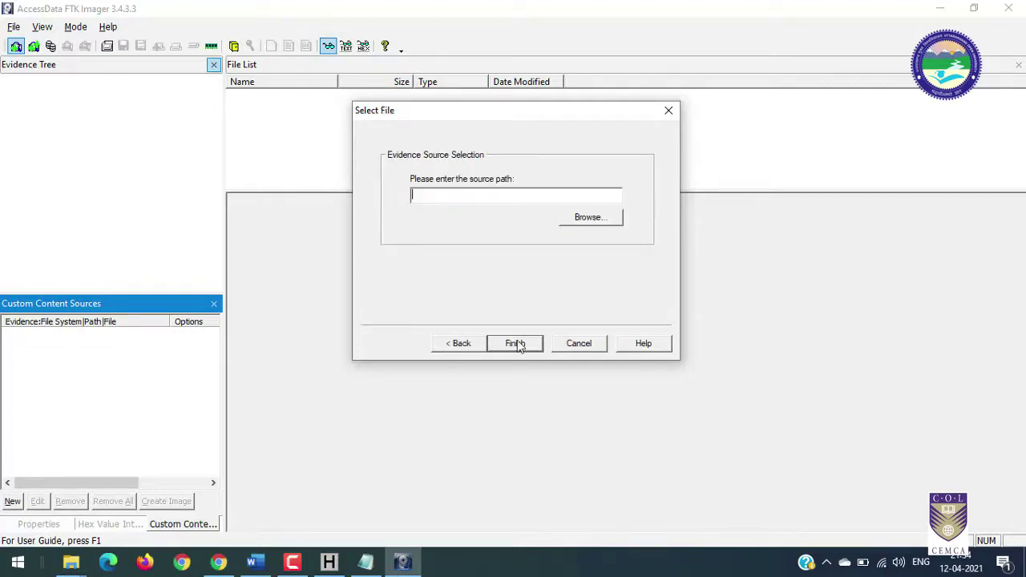
{"action": "left_click", "coordinate": [462, 345]}
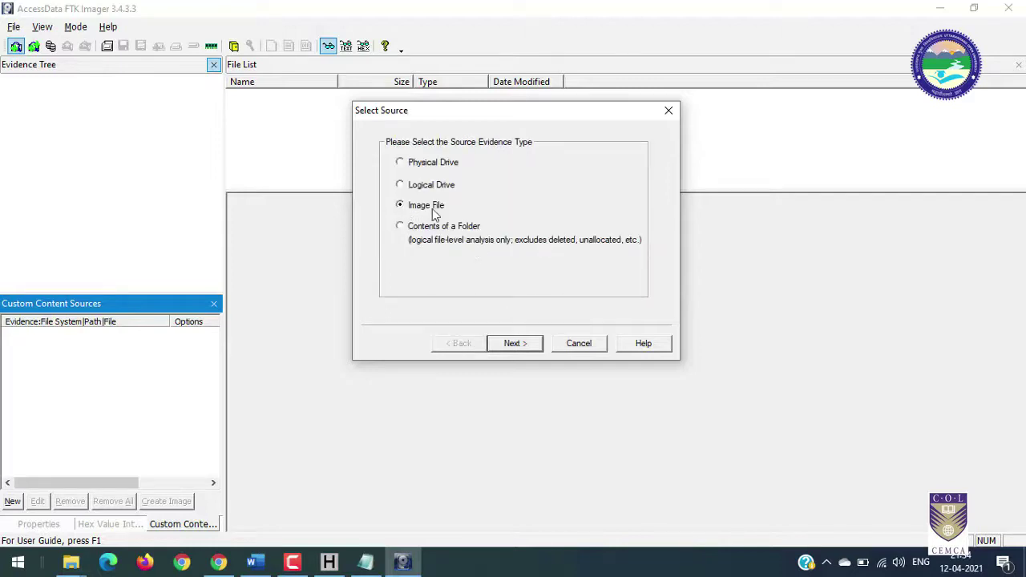
- Add the contents of the Desktop's Mix folder as an evidence item
{"action": "left_click", "coordinate": [400, 227]}
{"action": "left_click", "coordinate": [514, 345]}
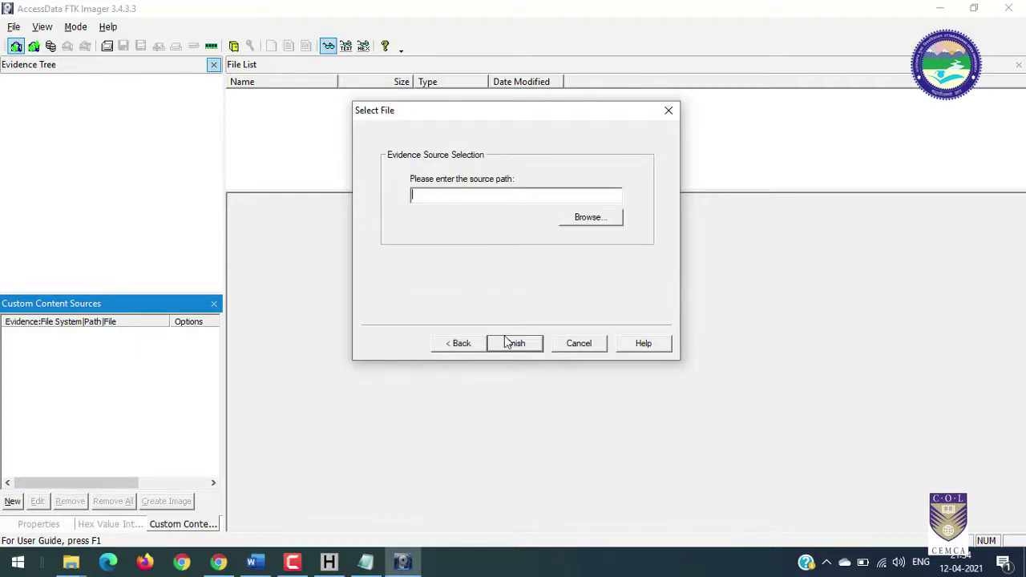
{"action": "left_click", "coordinate": [586, 218]}
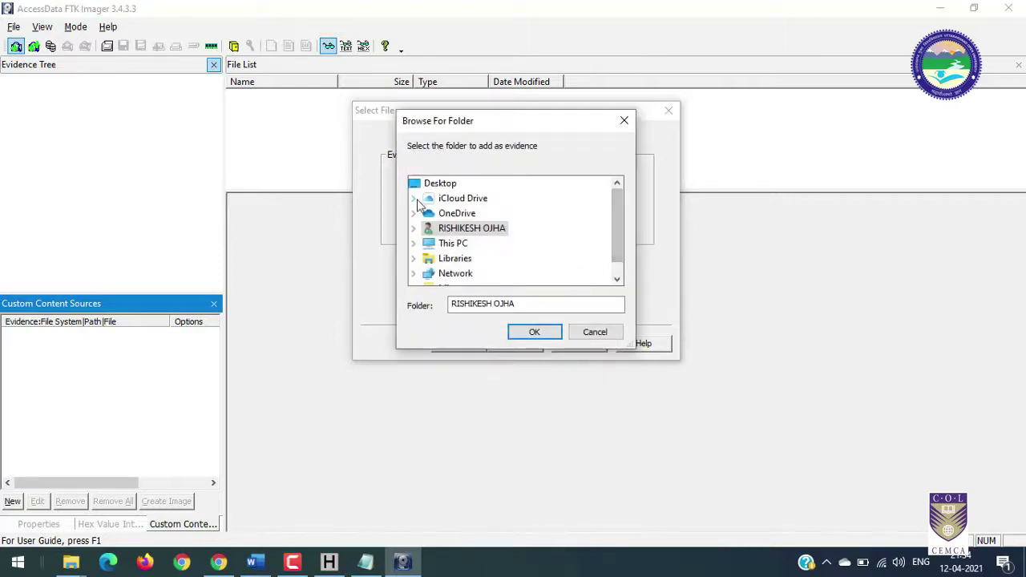
{"action": "scroll", "coordinate": [619, 237], "scroll_direction": "down", "scroll_amount": 1}
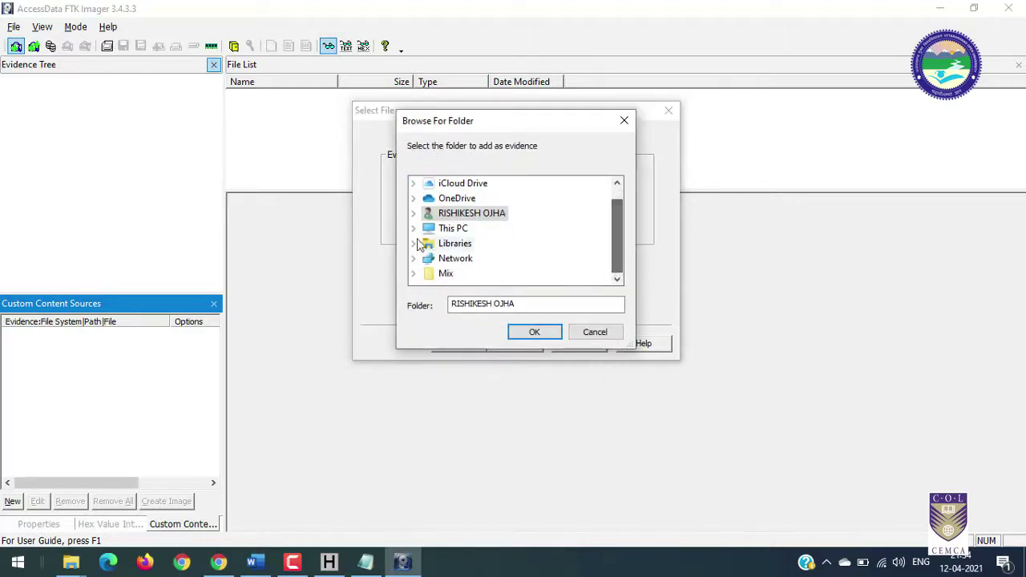
{"action": "double_click", "coordinate": [446, 275]}
{"action": "mouse_move", "coordinate": [615, 255]}
{"action": "left_mouse_down"}
{"action": "mouse_move", "coordinate": [615, 237]}
{"action": "mouse_move", "coordinate": [614, 269]}
{"action": "left_mouse_up"}
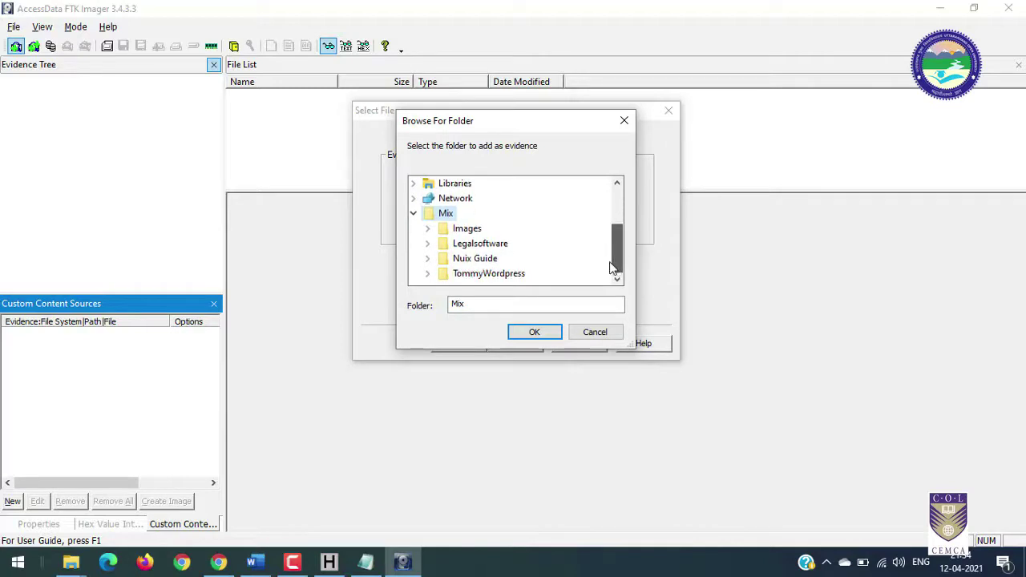
{"action": "left_click", "coordinate": [534, 333]}
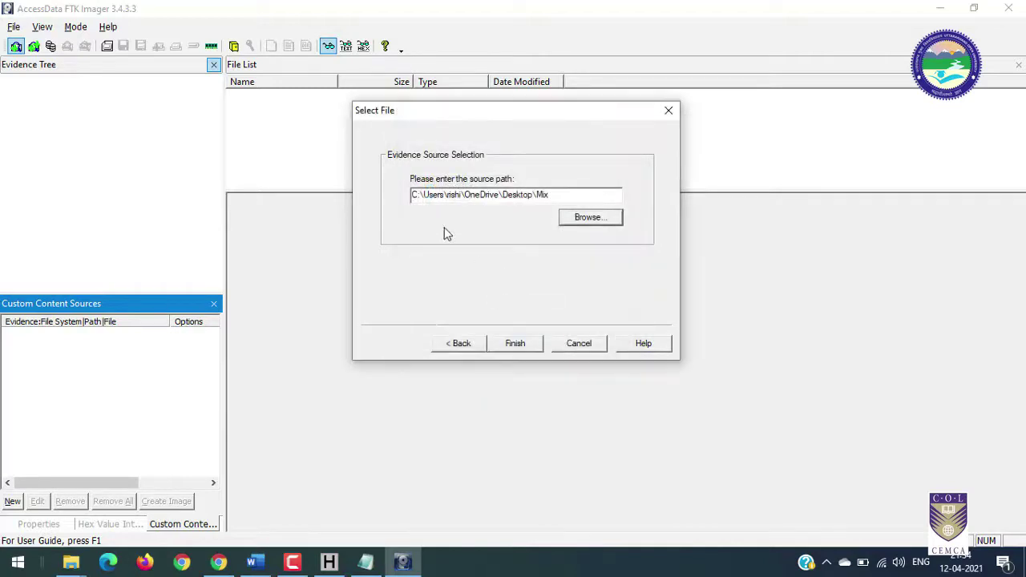
{"action": "left_click", "coordinate": [515, 344]}
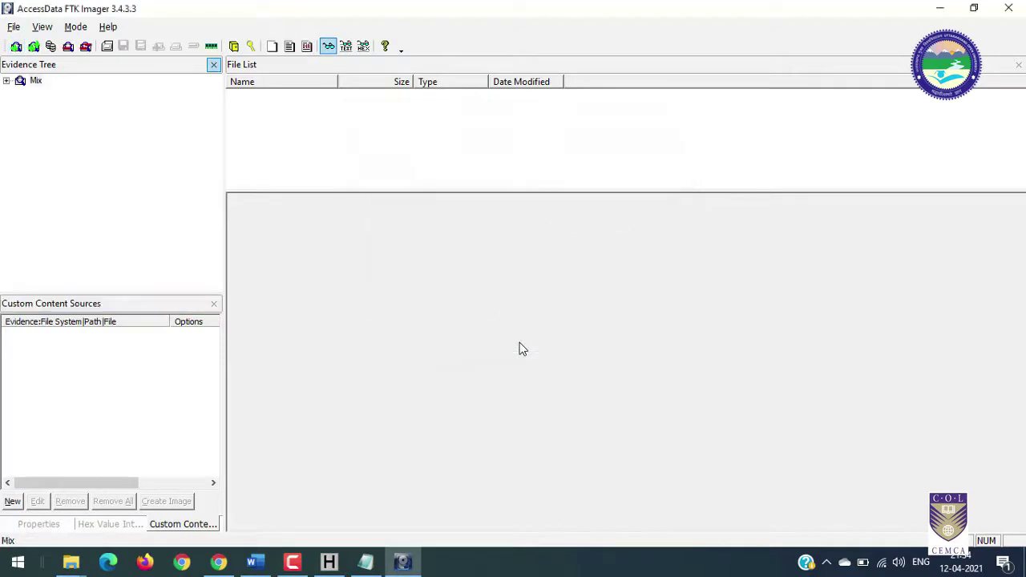
- Display the Mix folder's files through the evidence tree, and remove all evidence items
{"action": "left_click", "coordinate": [6, 81]}
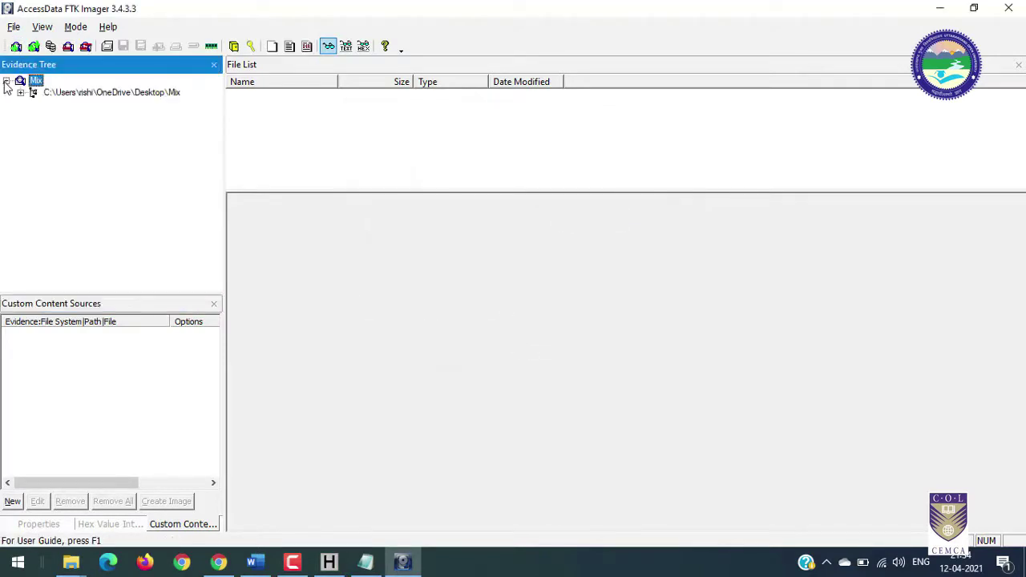
{"action": "left_click", "coordinate": [82, 94]}
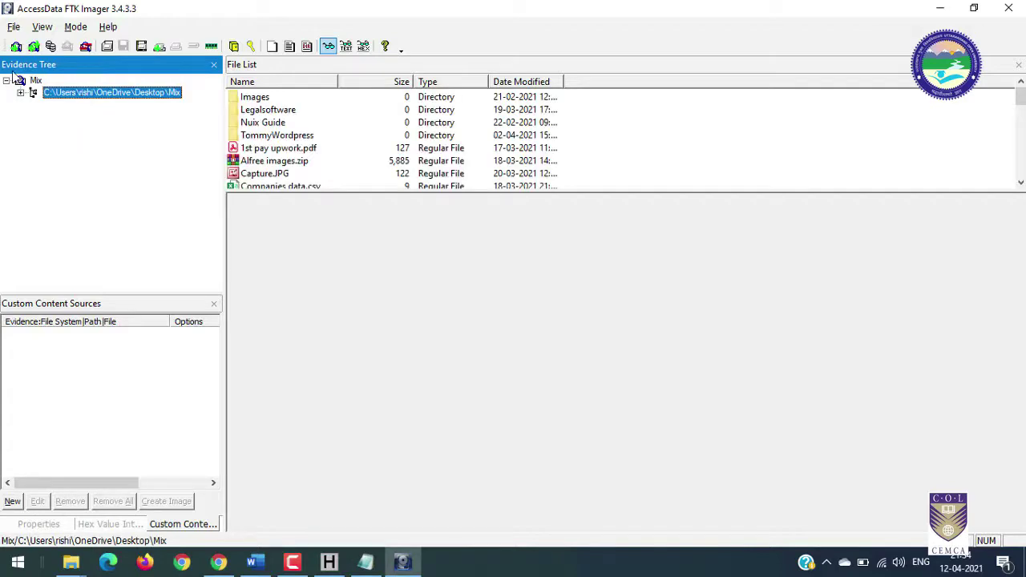
{"action": "left_click", "coordinate": [85, 47]}
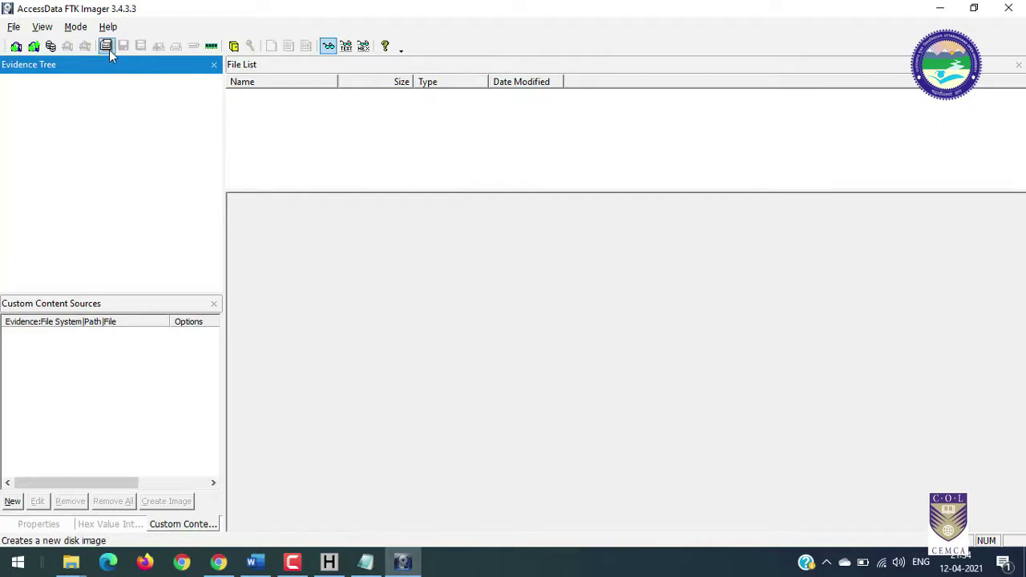
- Start a new disk image of the Contents of a Folder type with the Desktop's Mix folder as its source
{"action": "left_click", "coordinate": [106, 46]}
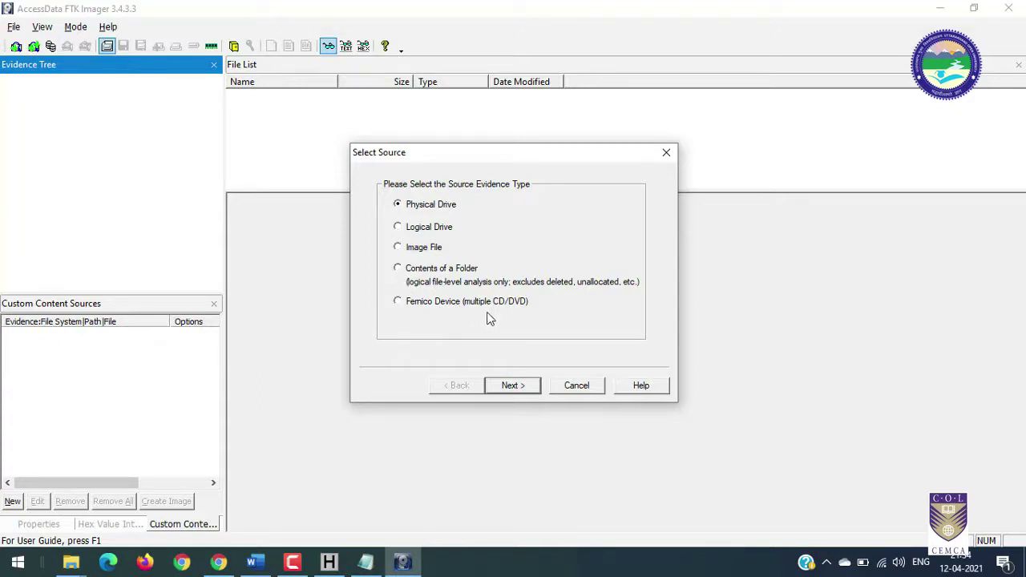
{"action": "left_click", "coordinate": [399, 270]}
{"action": "left_click", "coordinate": [518, 387]}
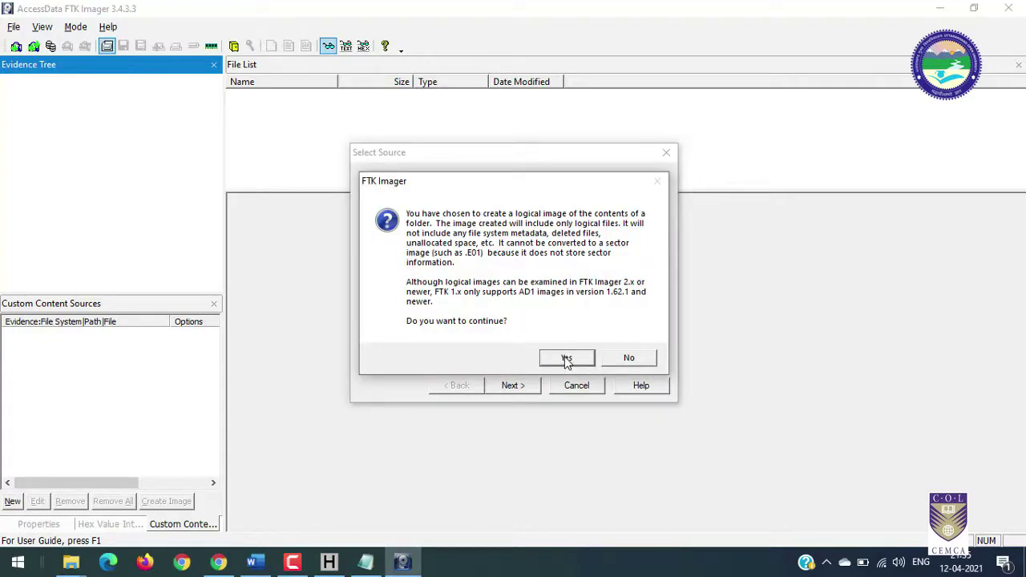
{"action": "left_click", "coordinate": [567, 359]}
{"action": "left_click", "coordinate": [587, 262]}
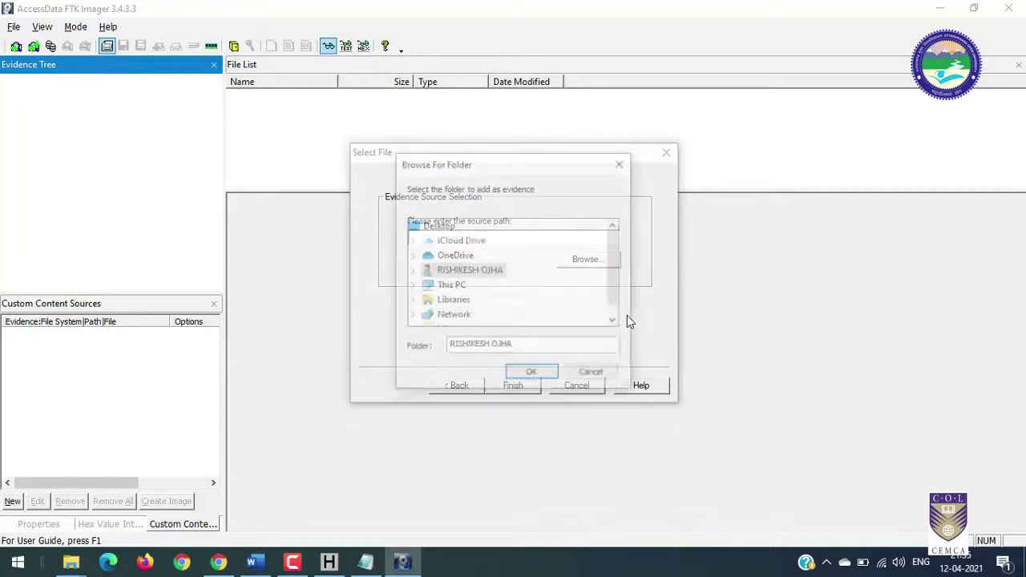
{"action": "left_click_drag", "start_coordinate": [609, 280], "coordinate": [612, 302]}
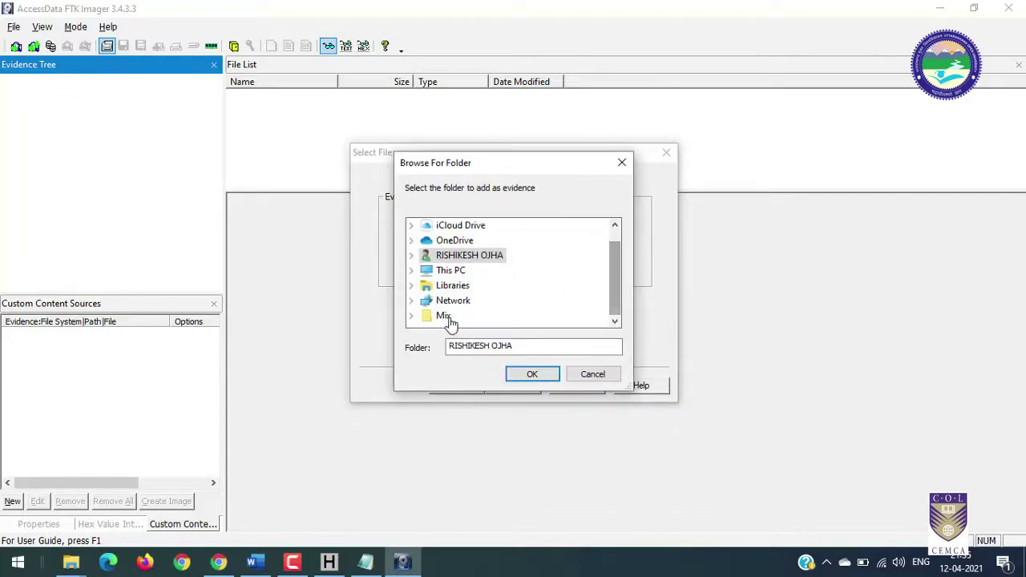
{"action": "double_click", "coordinate": [445, 317]}
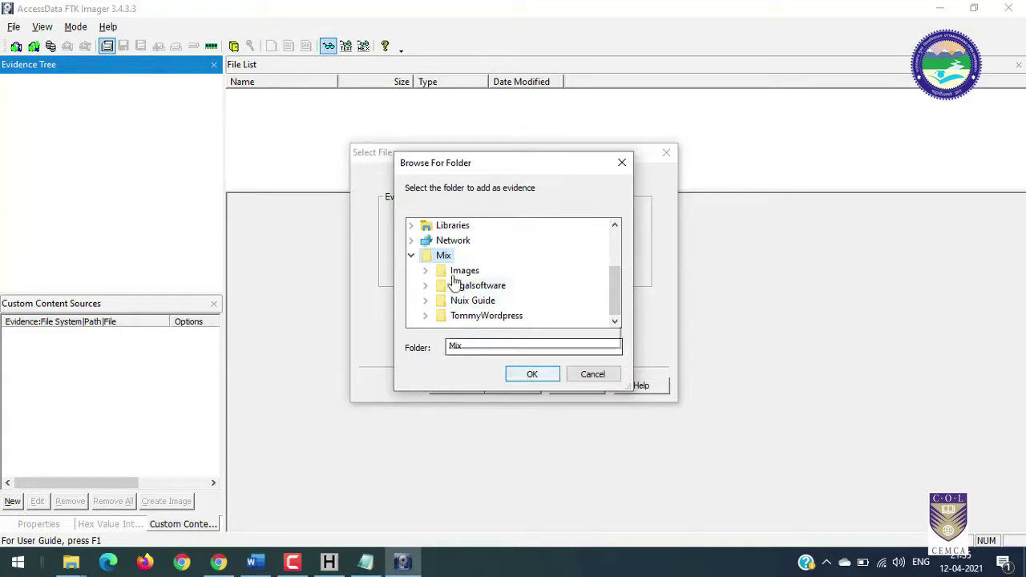
{"action": "left_click", "coordinate": [529, 375]}
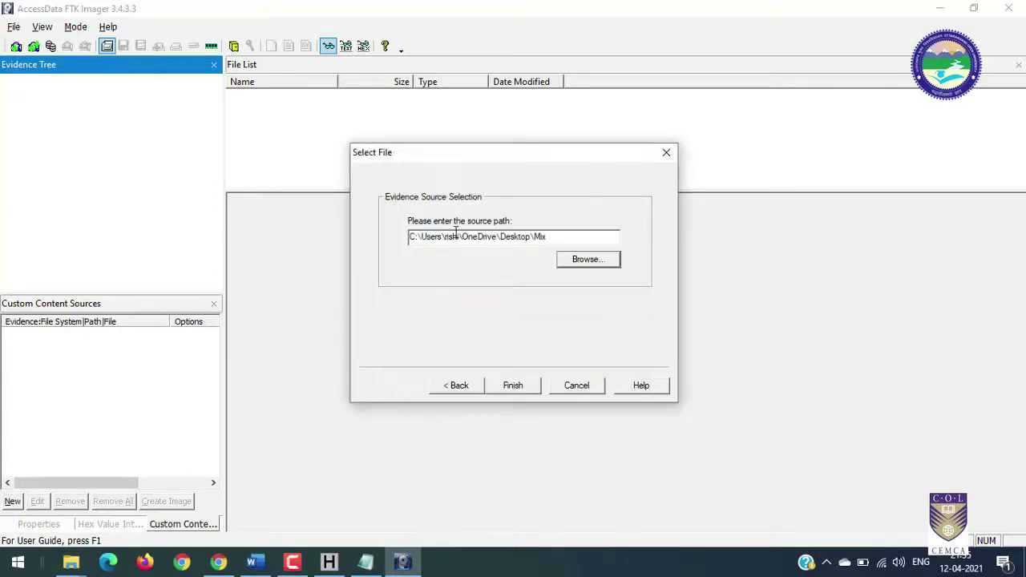
{"action": "left_click", "coordinate": [517, 386]}
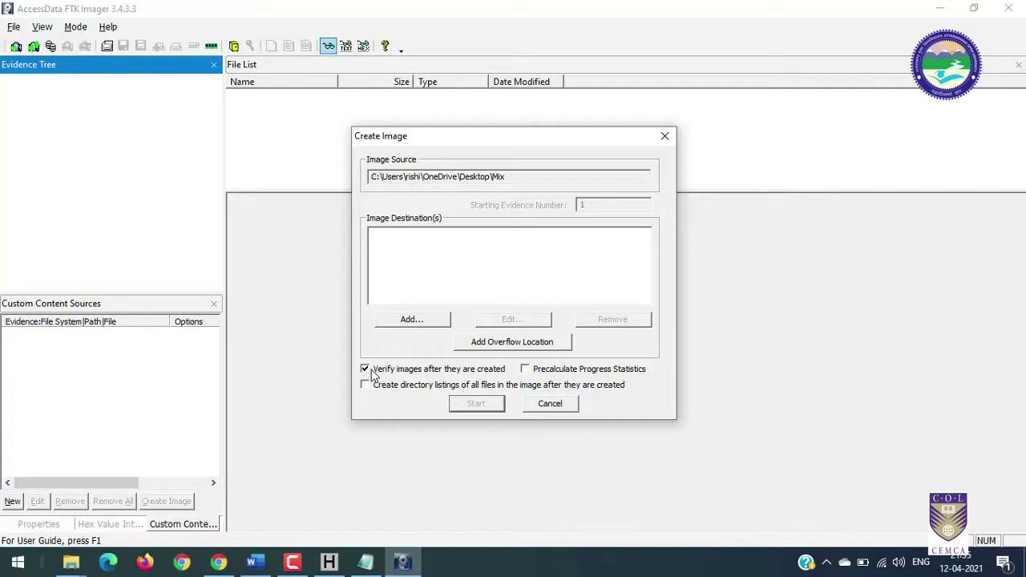
- Turn off verification of images after creation, and add an image destination with the case number DDMMYY_ClientName_Location
{"action": "left_click", "coordinate": [365, 371]}
{"action": "left_click", "coordinate": [367, 370]}
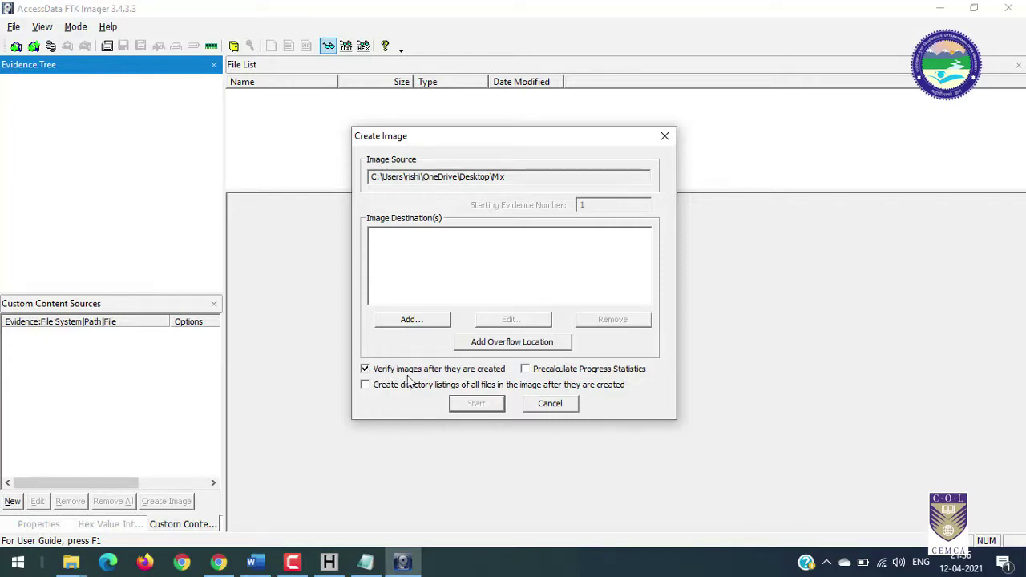
{"action": "left_click", "coordinate": [365, 370]}
{"action": "left_click", "coordinate": [410, 320]}
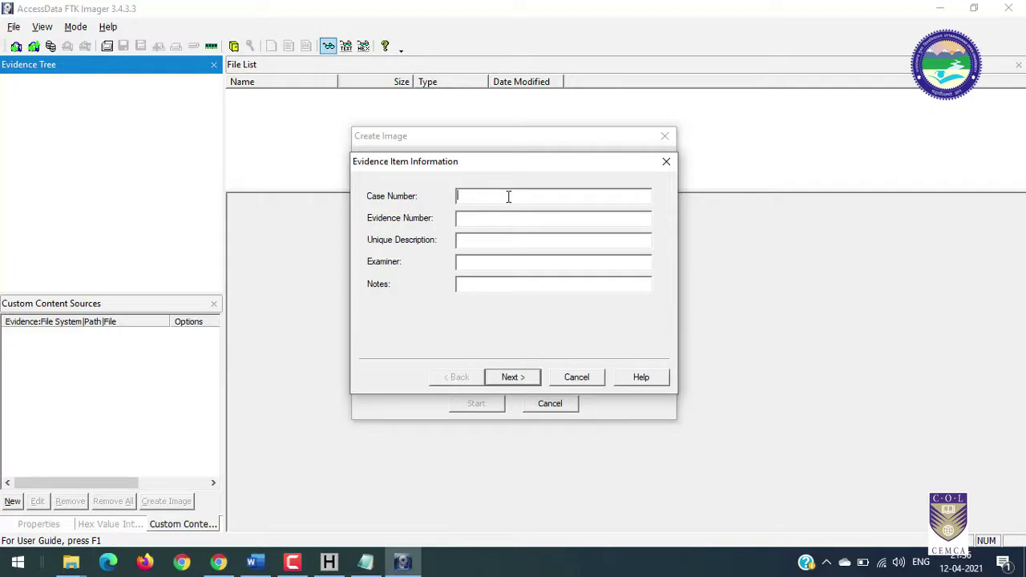
{"action": "type", "text": "DDMMYY_ClientName_Location"}
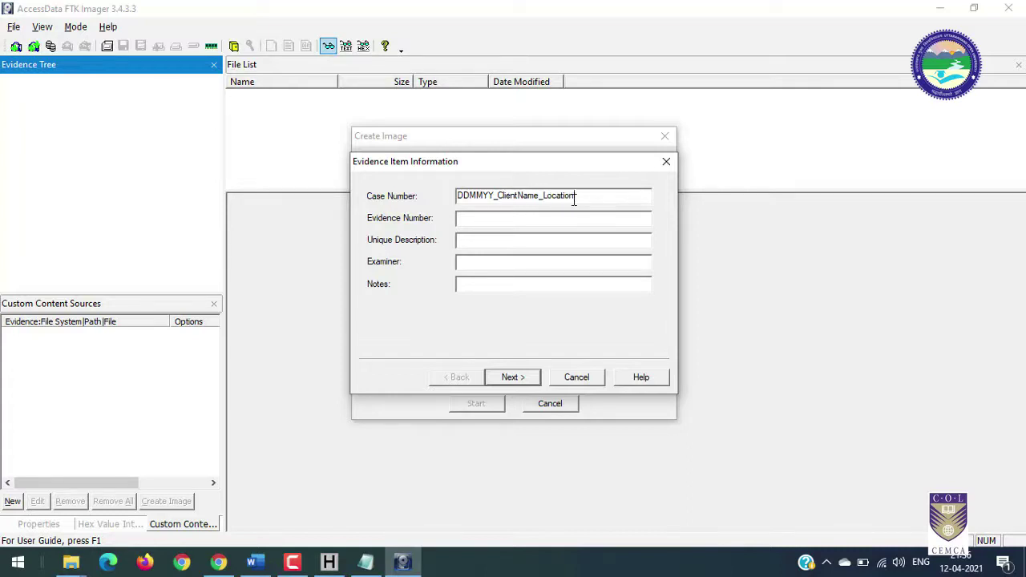
- Examine the date, client name and location parts of the case number format
{"action": "left_click_drag", "start_coordinate": [577, 196], "coordinate": [410, 195]}
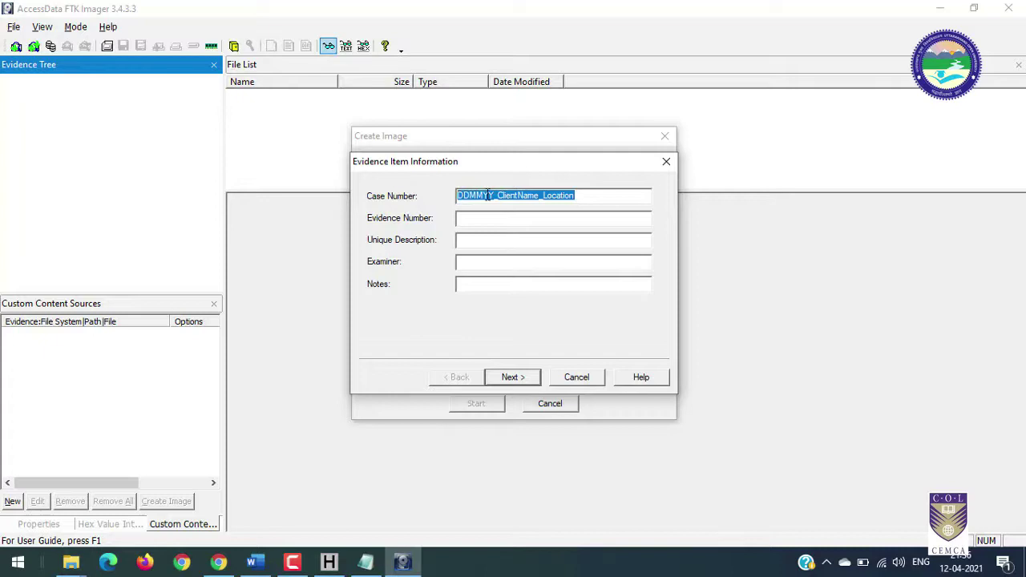
{"action": "left_click", "coordinate": [591, 197]}
{"action": "key", "text": "ctrl+a"}
{"action": "left_click", "coordinate": [519, 222]}
{"action": "left_click_drag", "start_coordinate": [471, 192], "coordinate": [552, 222]}
{"action": "left_click", "coordinate": [505, 215]}
{"action": "left_click_drag", "start_coordinate": [491, 195], "coordinate": [404, 197]}
{"action": "left_click", "coordinate": [463, 201]}
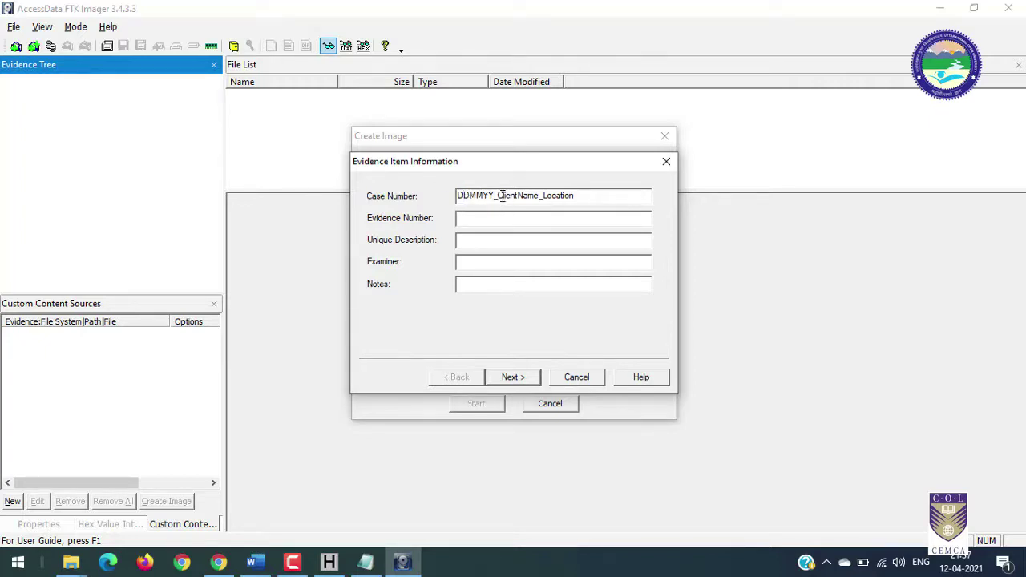
{"action": "left_click", "coordinate": [546, 194]}
{"action": "left_click", "coordinate": [589, 194], "text": "shift"}
- Enter the evidence number ABCD1234 and the unique description "This is for Live Practical of Computer Forensics"
{"action": "left_click", "coordinate": [464, 217]}
{"action": "type", "text": "ABCD1234"}
{"action": "left_click", "coordinate": [508, 241]}
{"action": "type", "text": "This is for Live Practia"}
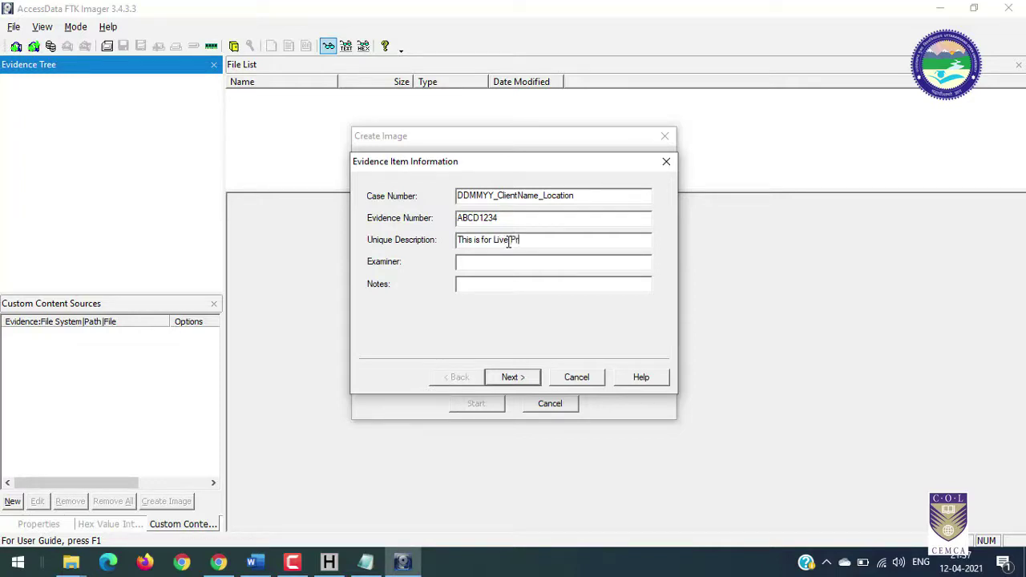
{"action": "key", "text": "BackSpace"}
{"action": "type", "text": "cal"}
{"action": "type", "text": " of"}
{"action": "type", "text": " Course"}
{"action": "key", "text": "BackSpace"}
{"action": "key", "text": "BackSpace"}
{"action": "key", "text": "BackSpace"}
{"action": "key", "text": "BackSpace"}
{"action": "type", "text": "mputer Forenscis"}
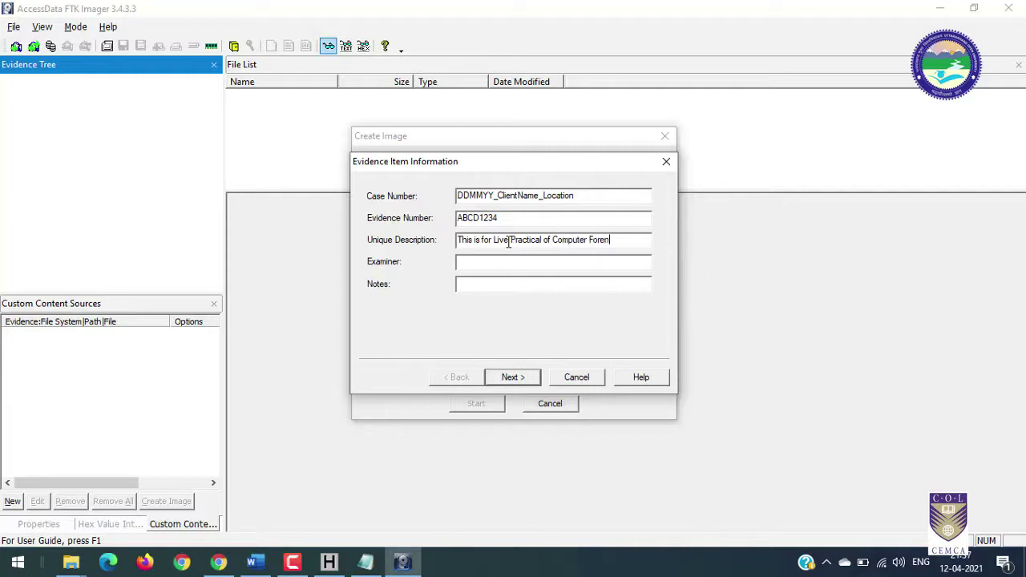
{"action": "key", "text": "BackSpace"}
{"action": "key", "text": "BackSpace"}
{"action": "type", "text": "ics"}
- Enter the examiner's full name, leave the notes empty, and continue to the image destination settings
{"action": "left_click", "coordinate": [497, 263]}
{"action": "type", "text": "Rishikesh"}
{"action": "left_click", "coordinate": [498, 284]}
{"action": "left_click_drag", "start_coordinate": [589, 197], "coordinate": [438, 196]}
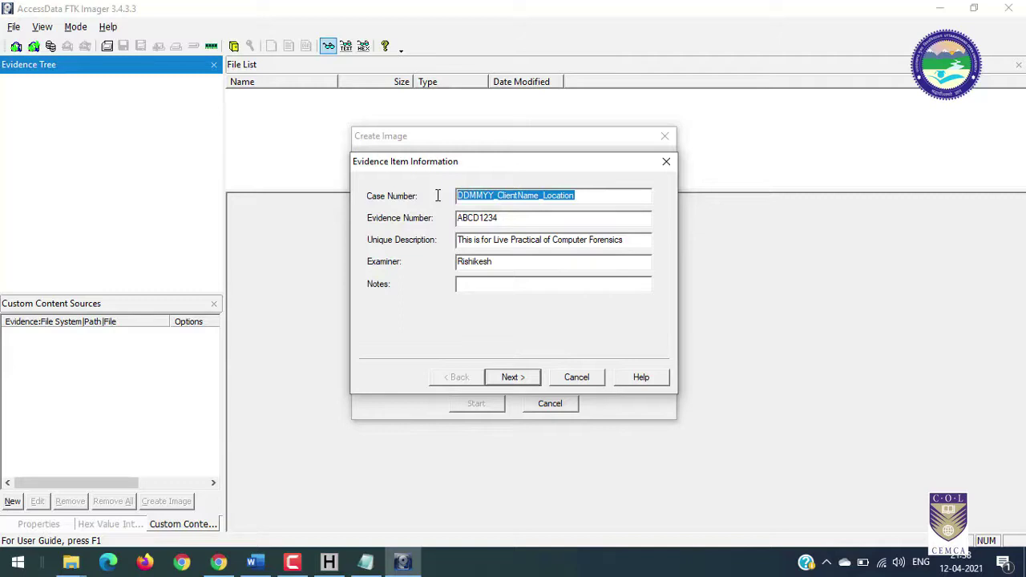
{"action": "left_click", "coordinate": [499, 262]}
{"action": "type", "text": "Ojha"}
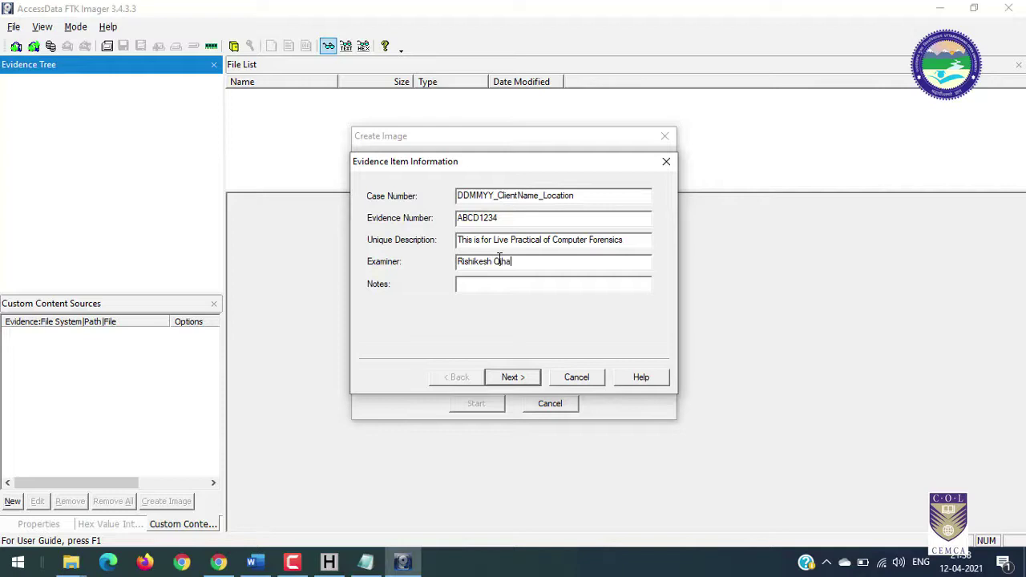
{"action": "left_click", "coordinate": [527, 380]}
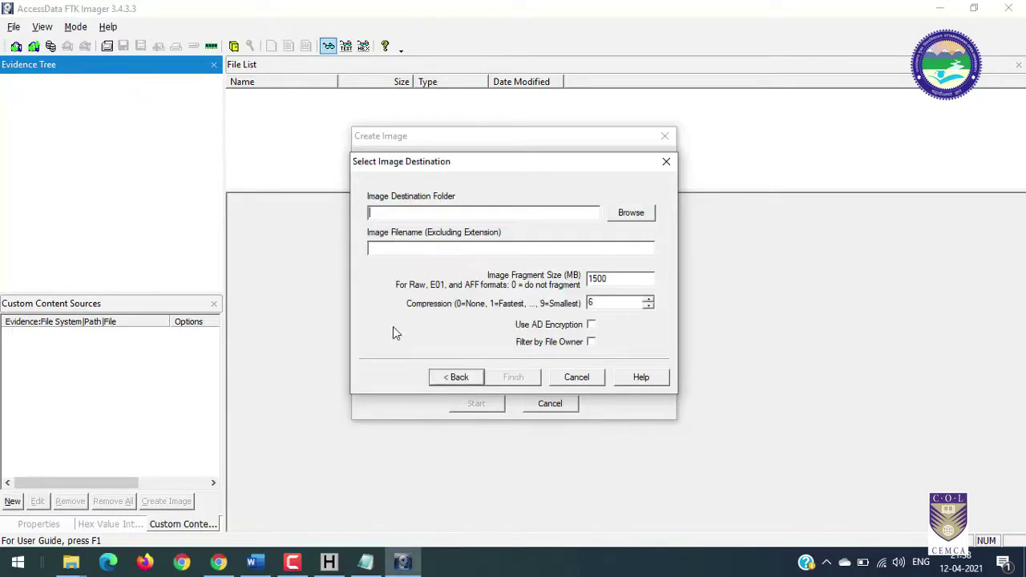
- Set the image destination folder to the Desktop and the image filename to CFFImages
{"action": "left_click", "coordinate": [631, 215]}
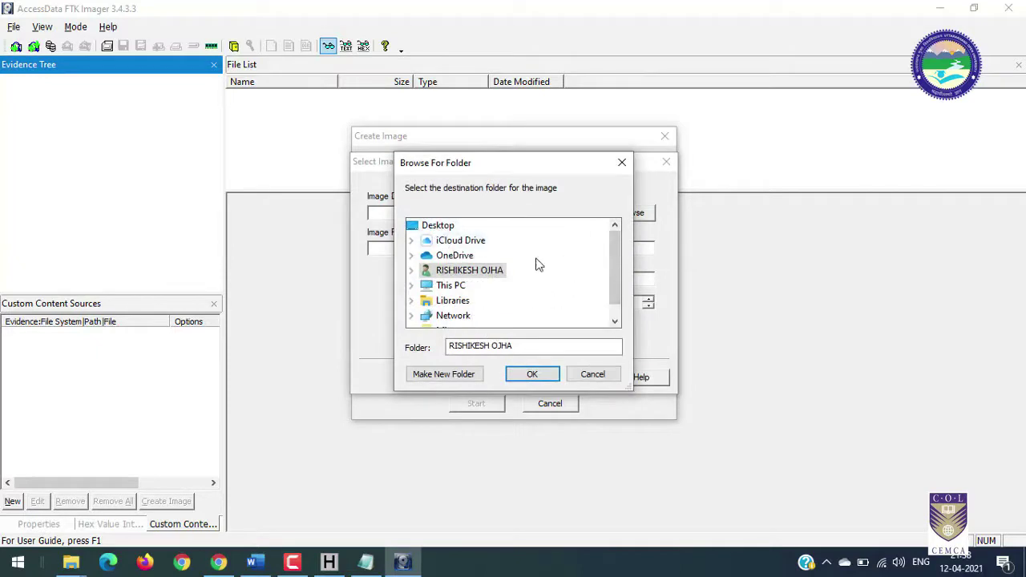
{"action": "left_click_drag", "start_coordinate": [611, 277], "coordinate": [614, 236]}
{"action": "left_click", "coordinate": [443, 317]}
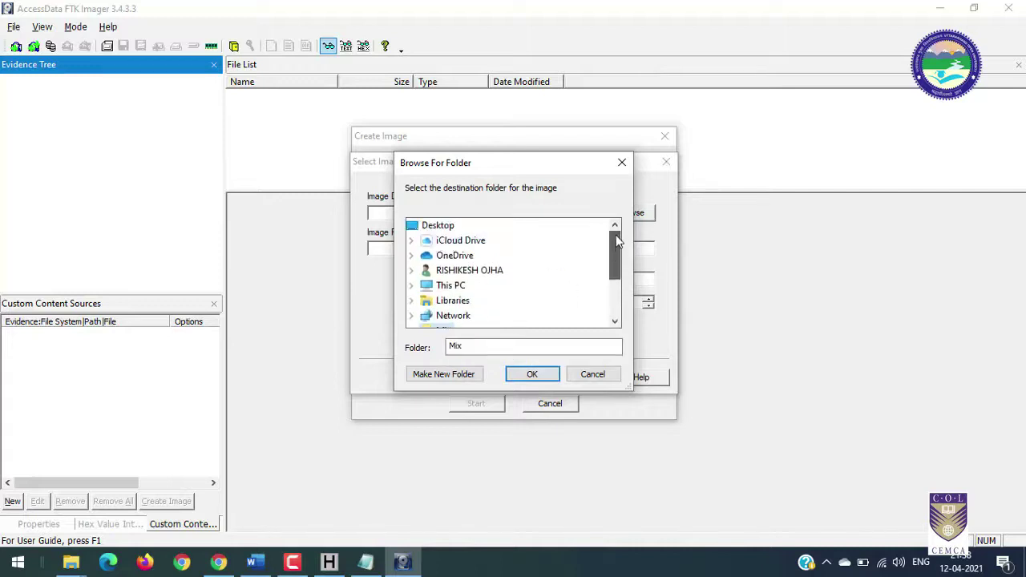
{"action": "left_click", "coordinate": [444, 227]}
{"action": "left_click", "coordinate": [532, 374]}
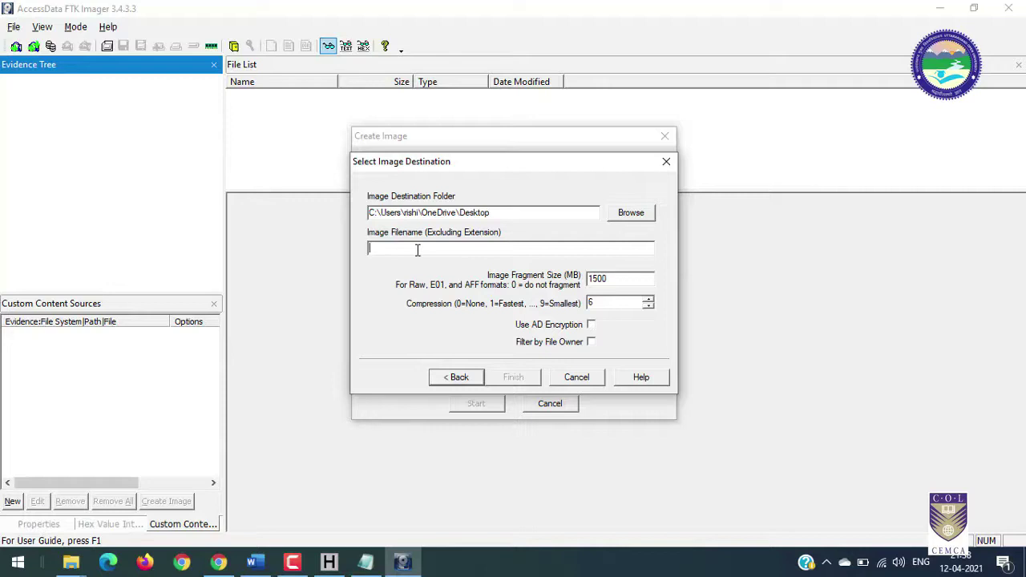
{"action": "type", "text": "CF"}
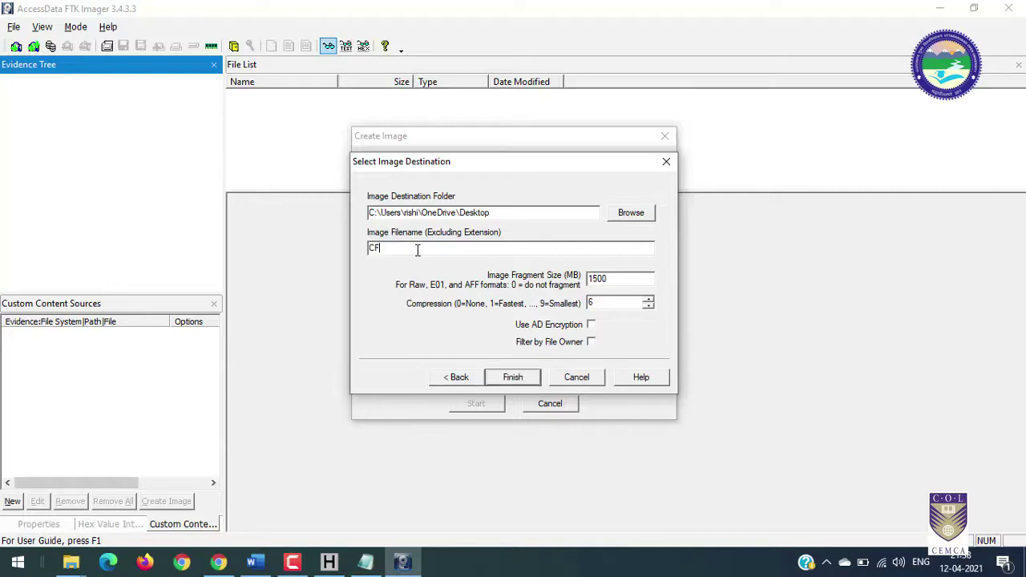
{"action": "type", "text": "FImages"}
- Set the image fragment size to 2048 MB and finish the destination settings
{"action": "left_click_drag", "start_coordinate": [618, 283], "coordinate": [548, 281]}
{"action": "left_click_drag", "start_coordinate": [618, 277], "coordinate": [542, 281]}
{"action": "type", "text": "2048"}
{"action": "left_click_drag", "start_coordinate": [621, 280], "coordinate": [574, 280]}
{"action": "left_click", "coordinate": [519, 384]}
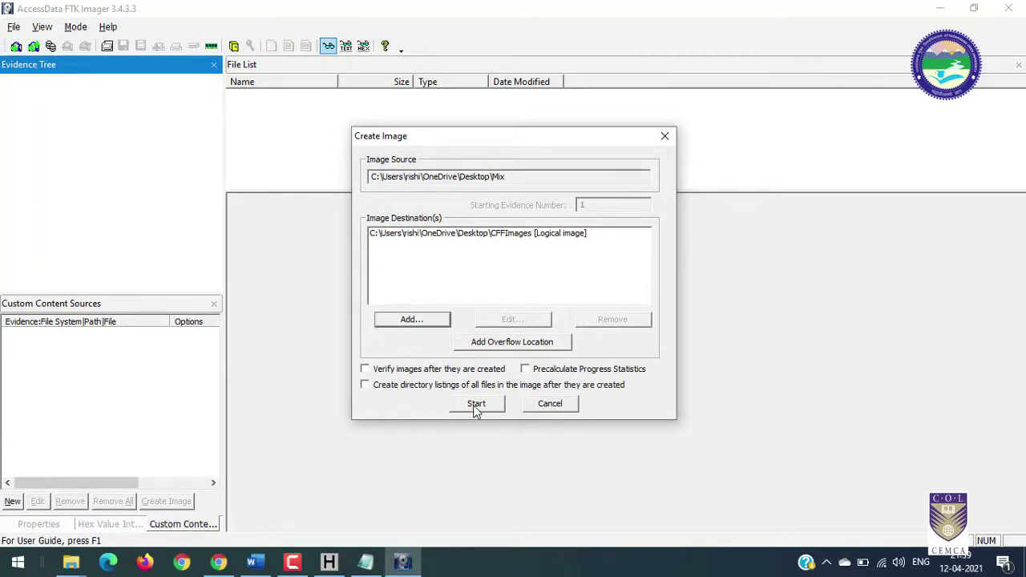
- Check the evidence information of the CFFImages destination without changing it, and start creating the image
{"action": "left_click", "coordinate": [521, 240]}
{"action": "left_click", "coordinate": [513, 319]}
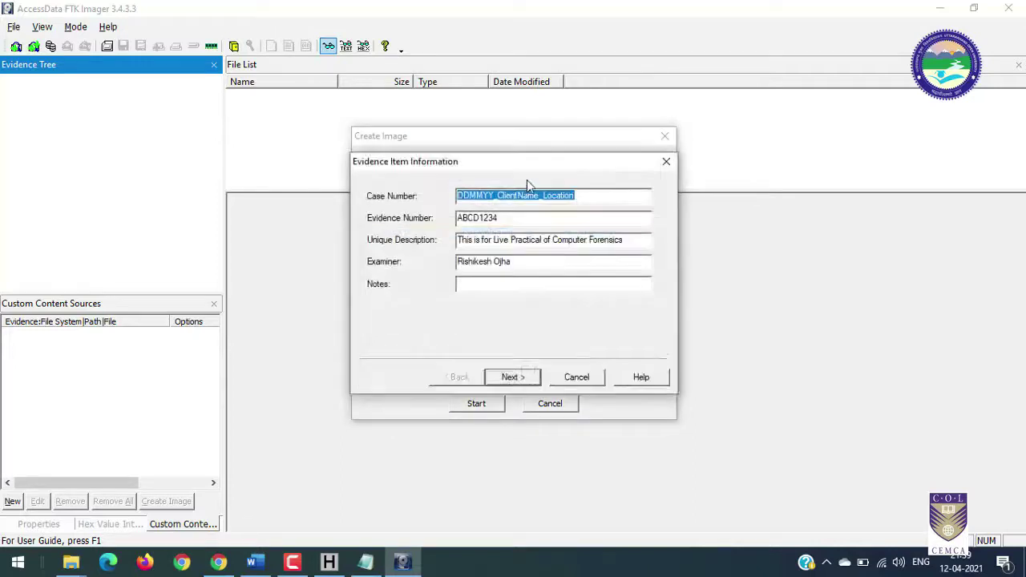
{"action": "left_click", "coordinate": [576, 380]}
{"action": "left_click", "coordinate": [477, 404]}
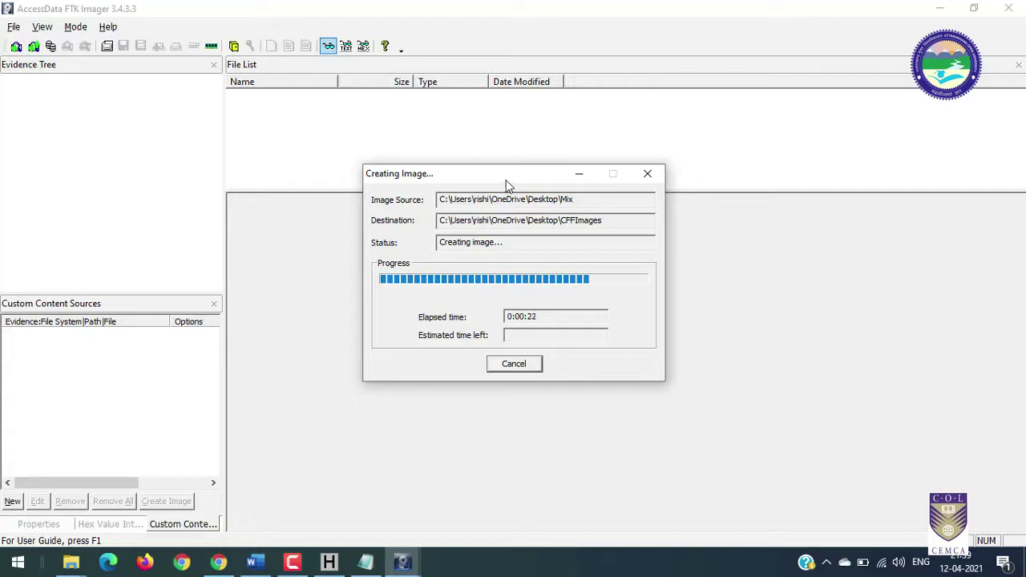
- Switch to Word and examine the topics on creating a forensics image and on the storage and write blocker prerequisites
{"action": "left_click", "coordinate": [256, 563]}
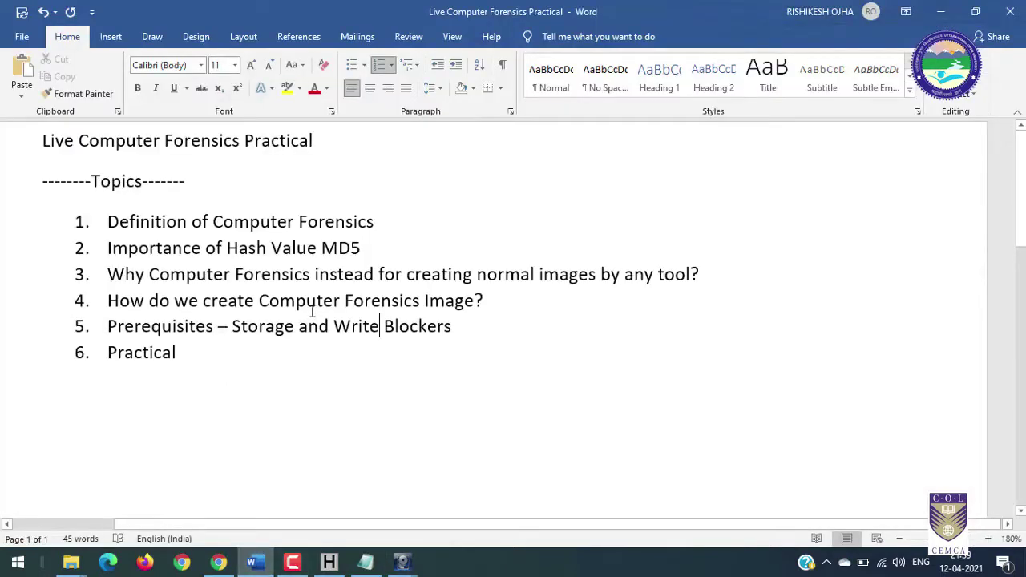
{"action": "left_click_drag", "start_coordinate": [109, 301], "coordinate": [474, 302]}
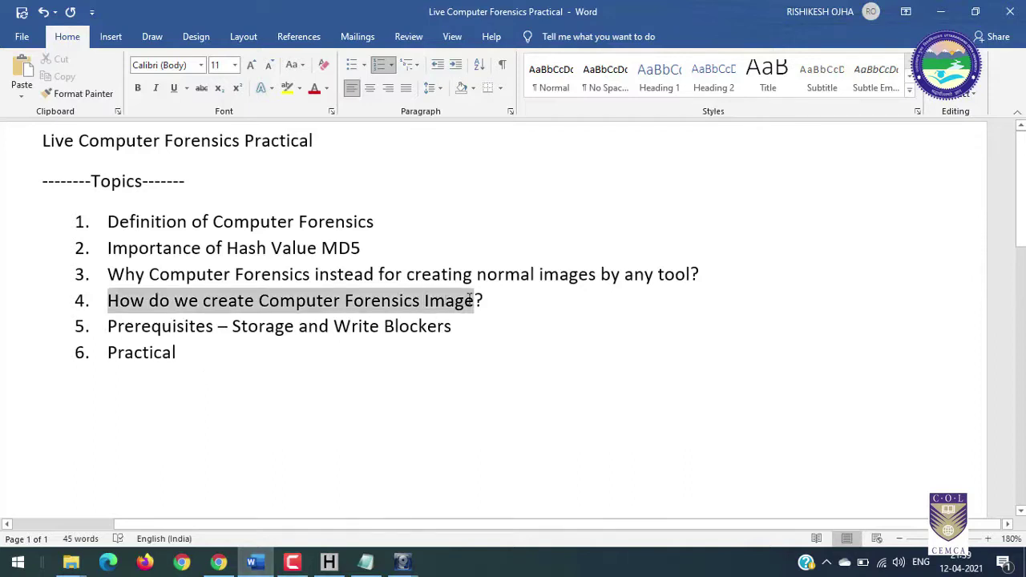
{"action": "left_click_drag", "start_coordinate": [107, 326], "coordinate": [434, 325]}
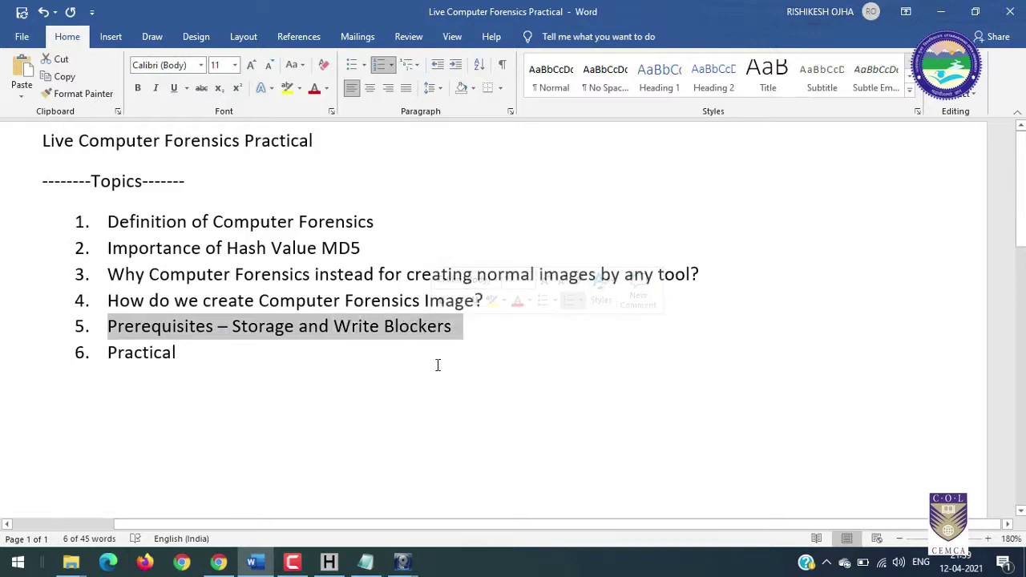
{"action": "left_click", "coordinate": [395, 328]}
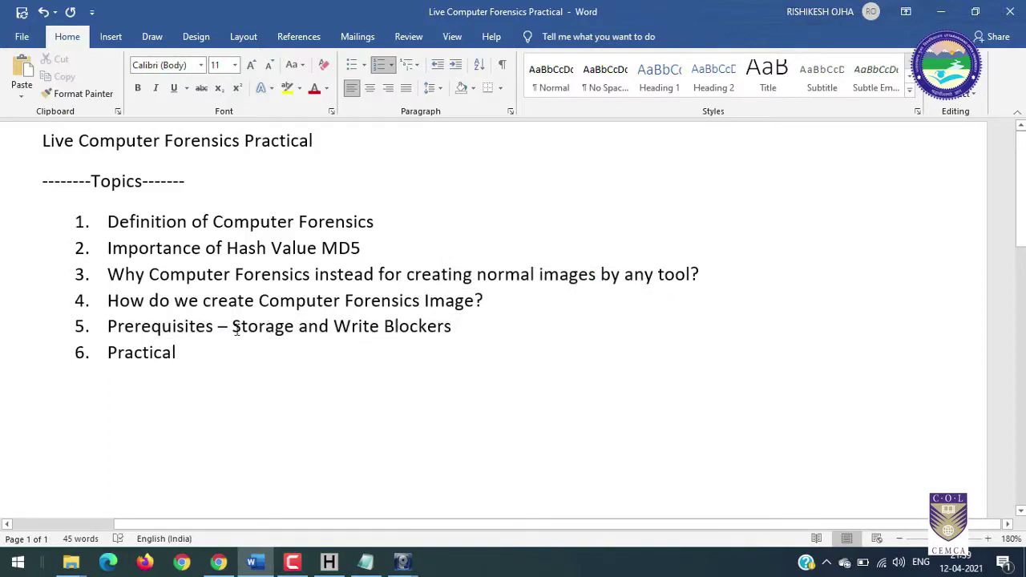
{"action": "left_click_drag", "start_coordinate": [234, 327], "coordinate": [436, 327]}
{"action": "left_click", "coordinate": [318, 331]}
{"action": "left_click_drag", "start_coordinate": [344, 329], "coordinate": [459, 330]}
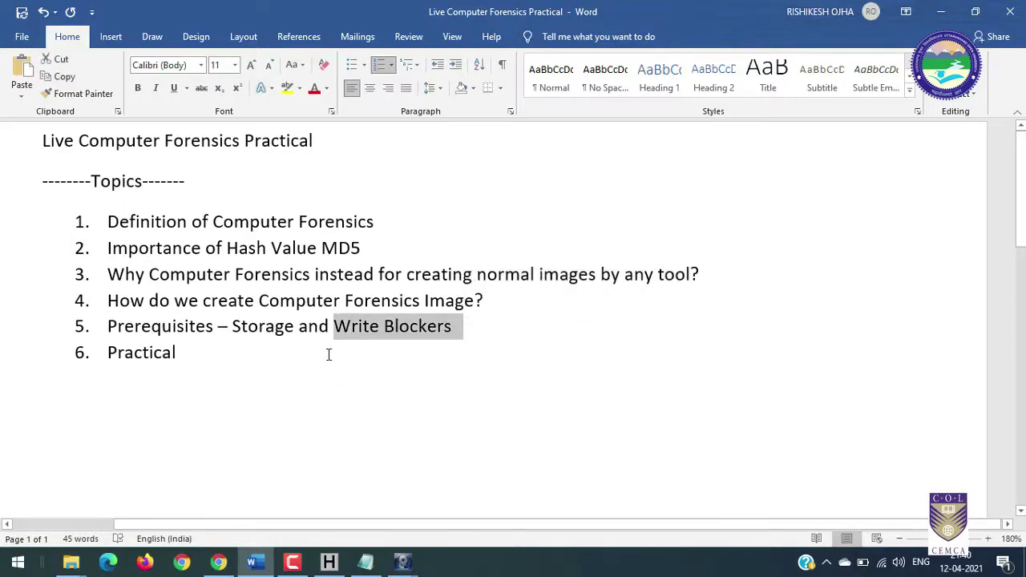
{"action": "left_click", "coordinate": [334, 327]}
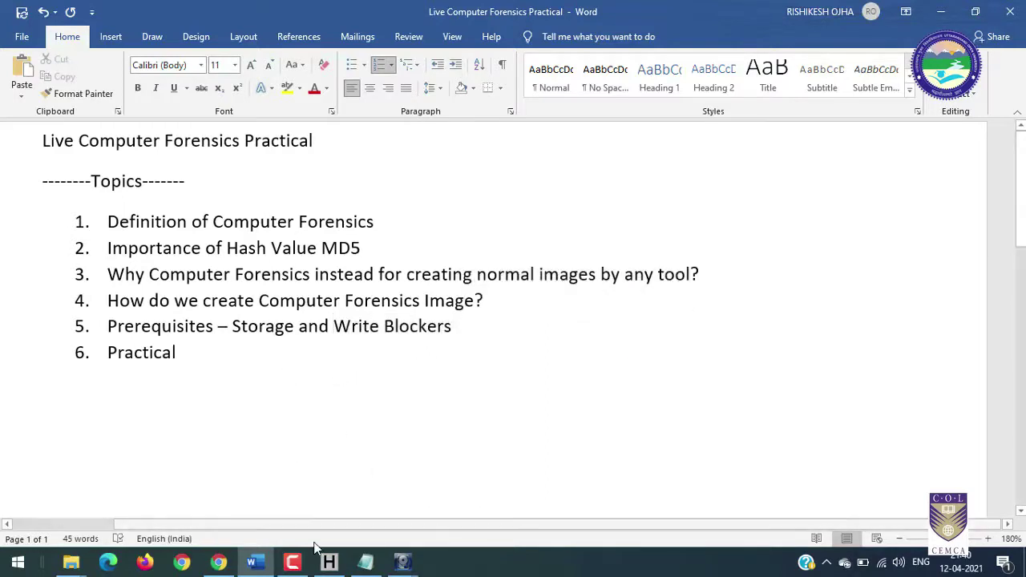
{"action": "left_click", "coordinate": [253, 562]}
{"action": "left_click", "coordinate": [254, 563]}
{"action": "left_click", "coordinate": [398, 383]}
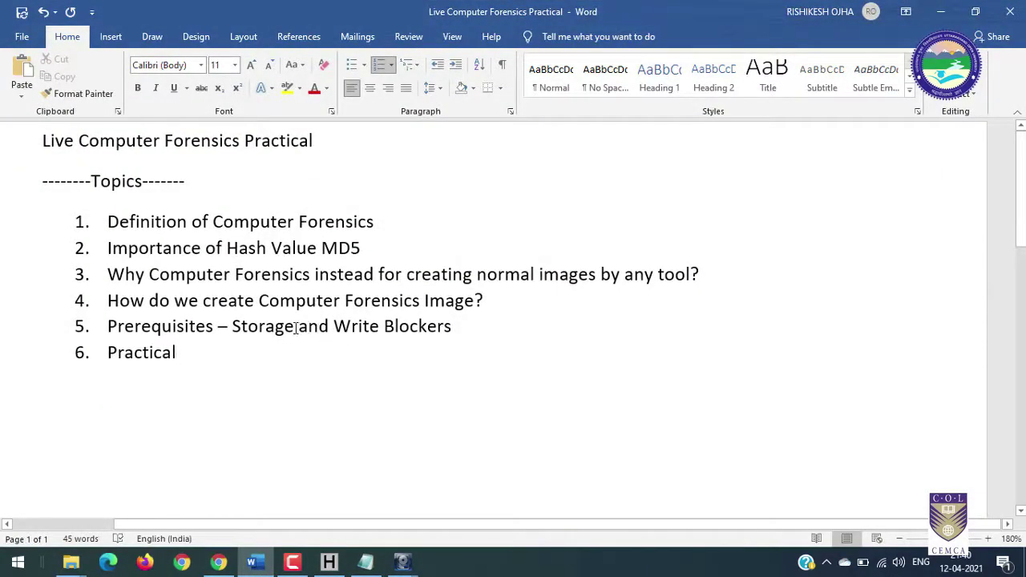
{"action": "double_click", "coordinate": [267, 329]}
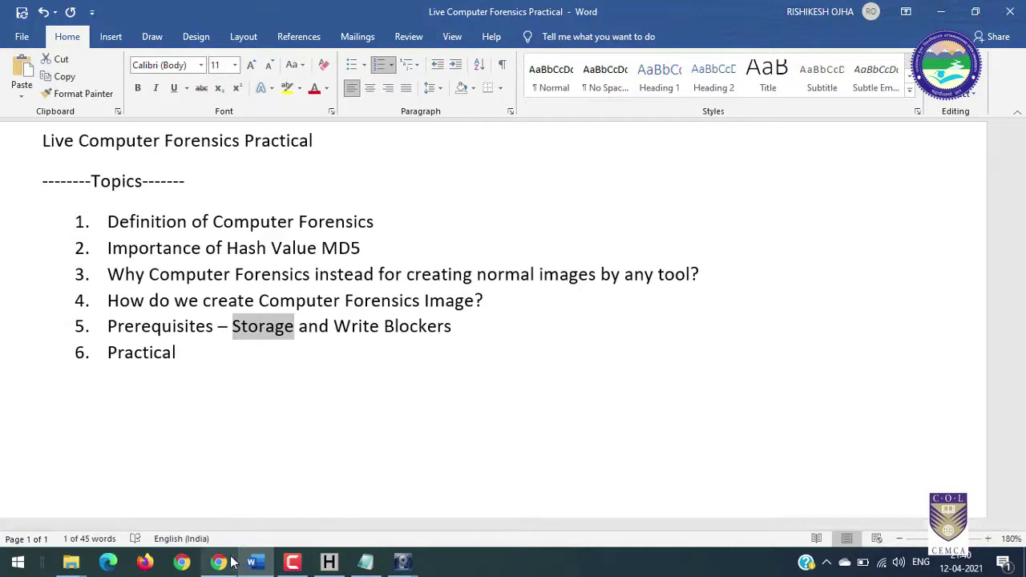
- Open an empty tab in Chrome, and open a new blank Notepad document in an enlarged window
{"action": "left_click", "coordinate": [218, 562]}
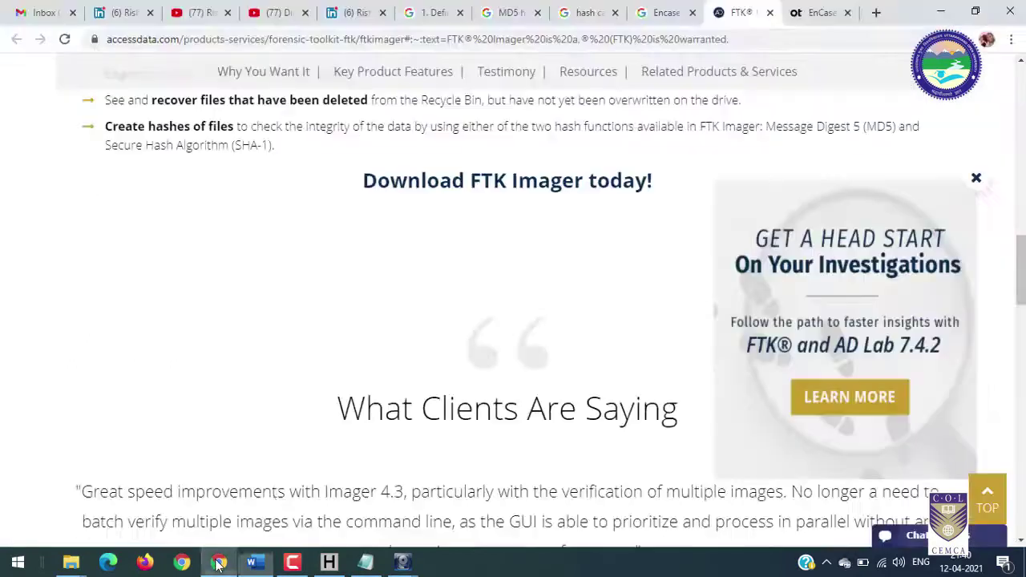
{"action": "left_click", "coordinate": [877, 15]}
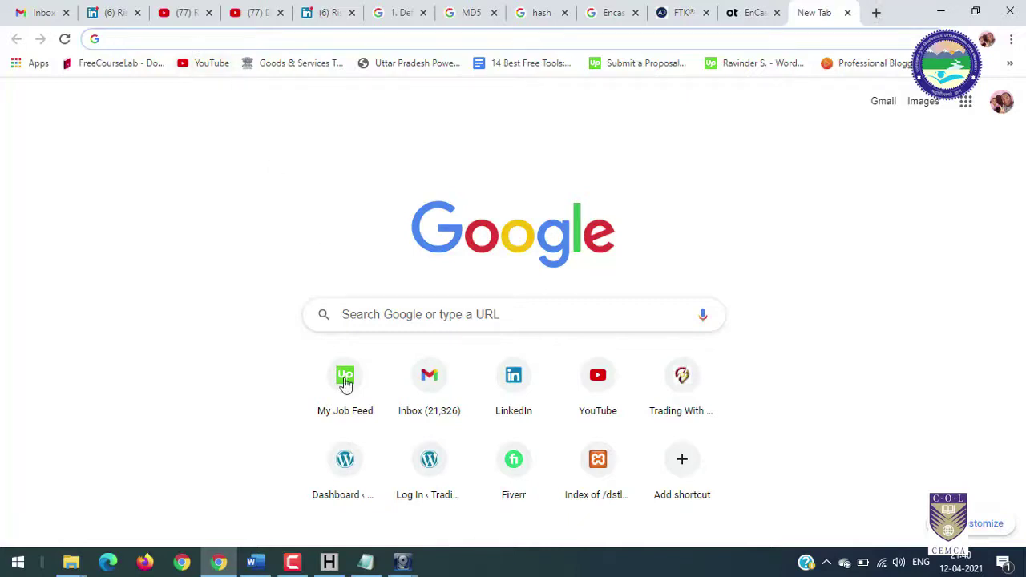
{"action": "left_click", "coordinate": [384, 563]}
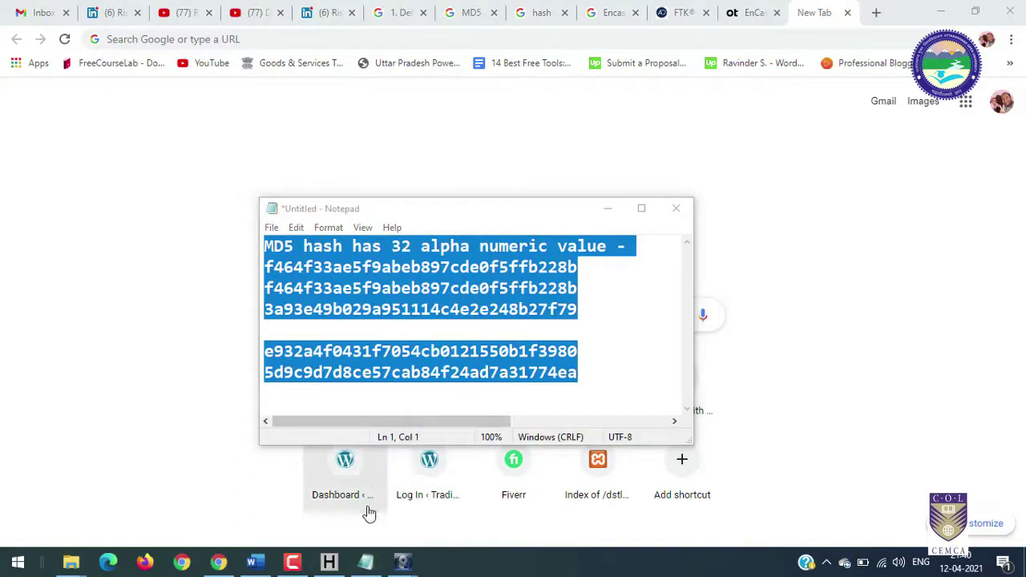
{"action": "middle_click", "coordinate": [367, 564]}
{"action": "left_click_drag", "start_coordinate": [564, 283], "coordinate": [186, 30]}
{"action": "left_click_drag", "start_coordinate": [637, 222], "coordinate": [760, 435]}
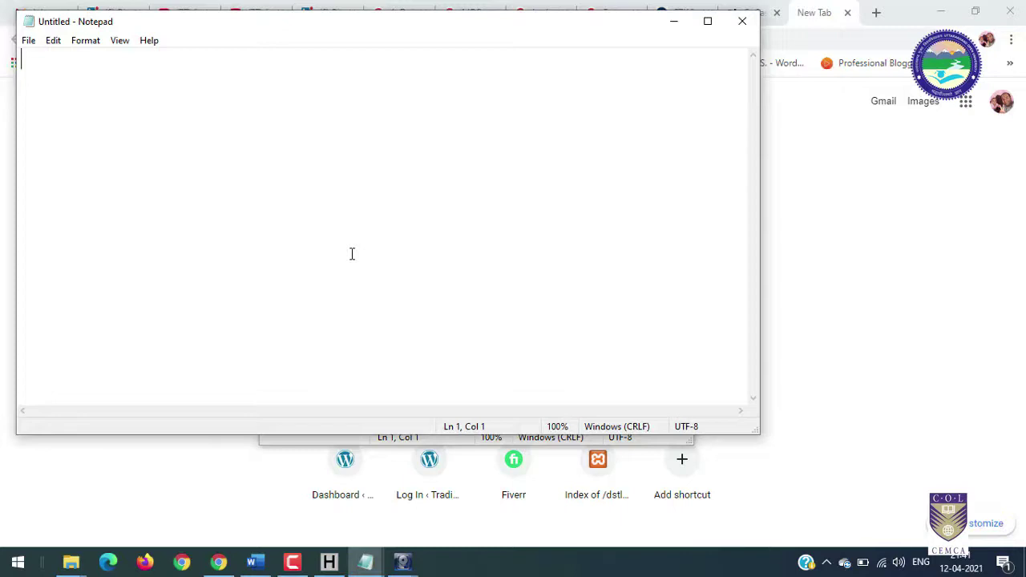
- Write the note lines "You have 2 Drives", "Master" and "Copy - You need to work on this images only"
{"action": "type", "text": "You hav"}
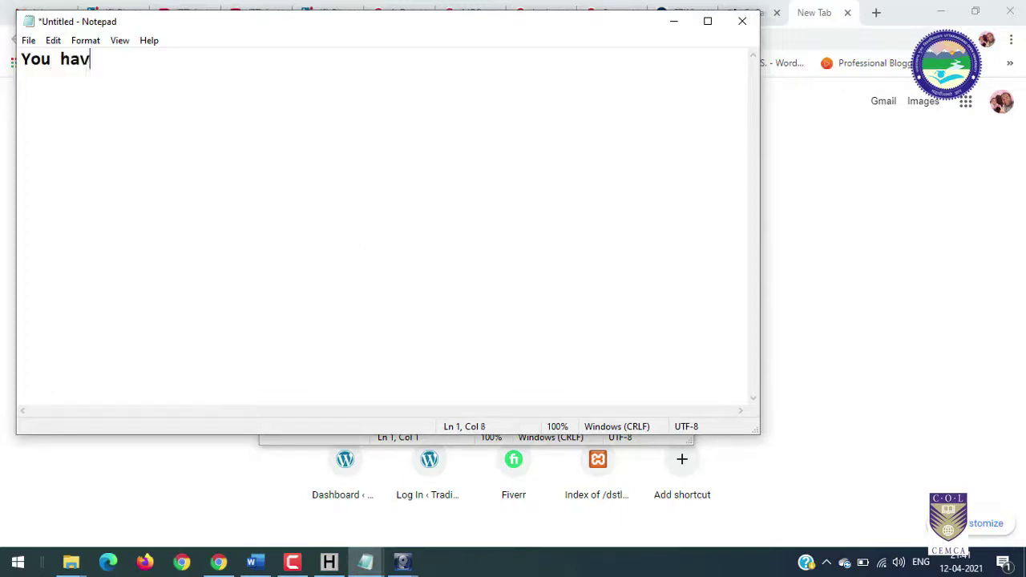
{"action": "type", "text": "e 2 Drives"}
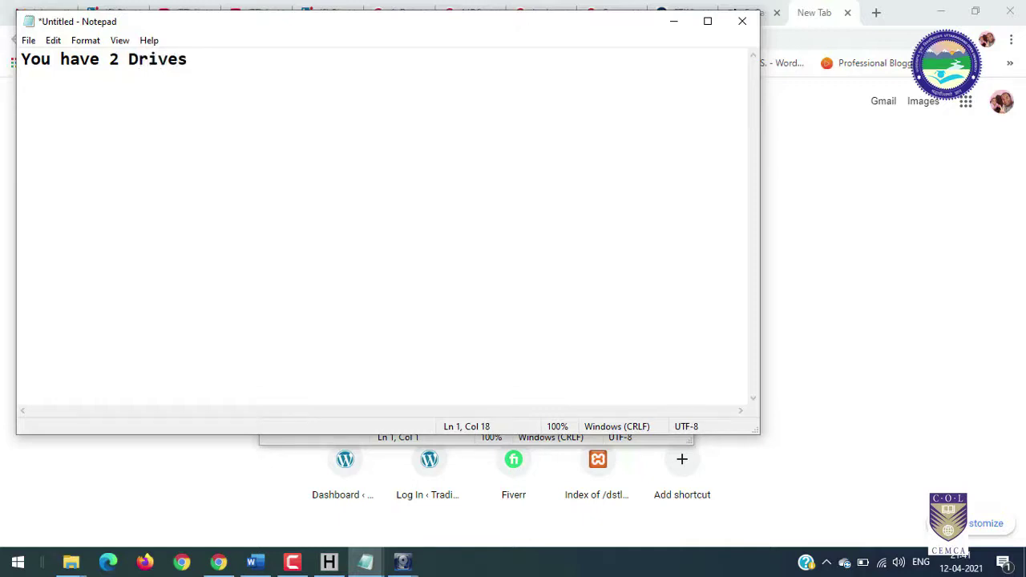
{"action": "key", "text": "Return"}
{"action": "type", "text": "Master"}
{"action": "type", "text": "Copy"}
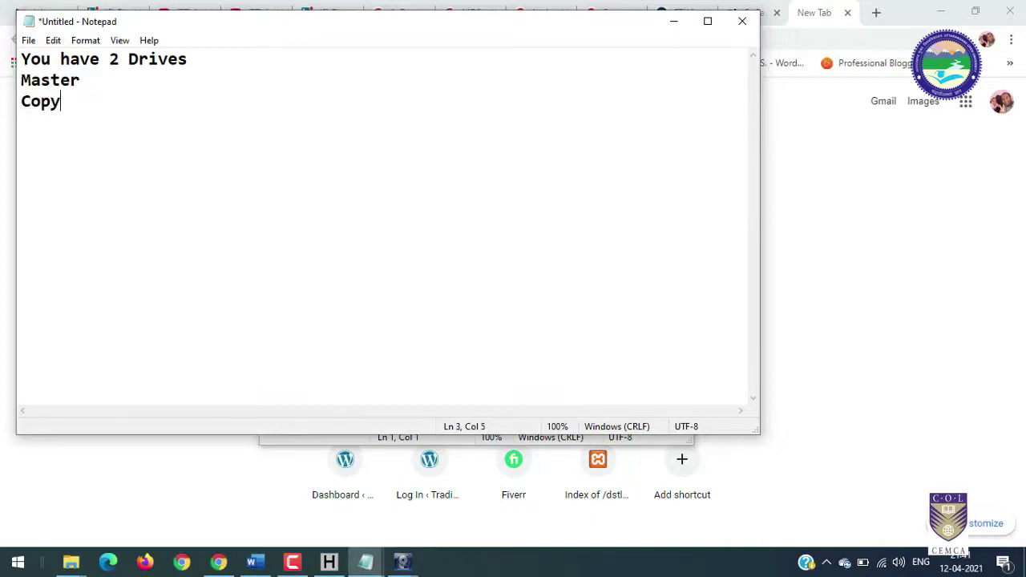
{"action": "type", "text": " -  You need to"}
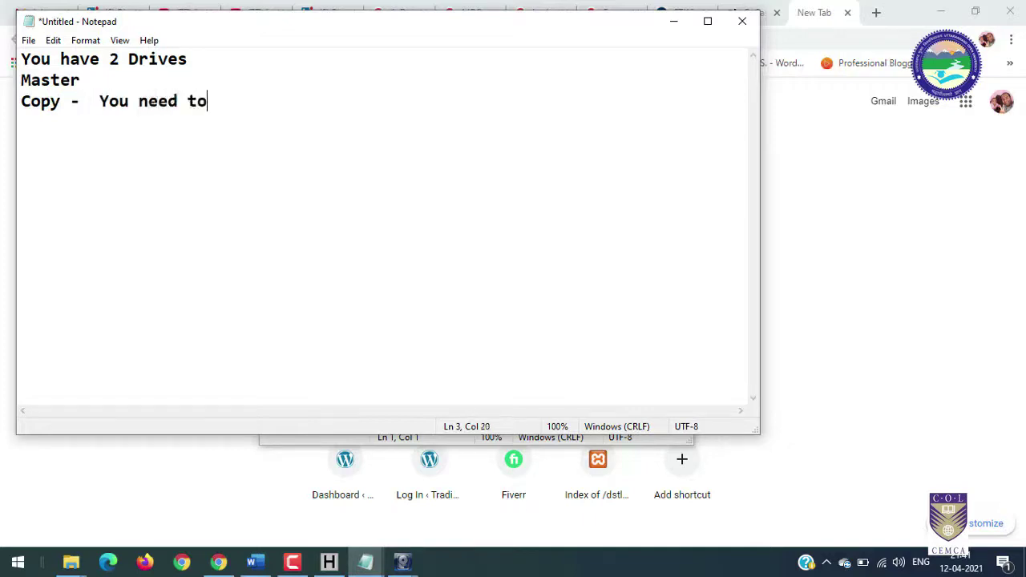
{"action": "type", "text": " work on t"}
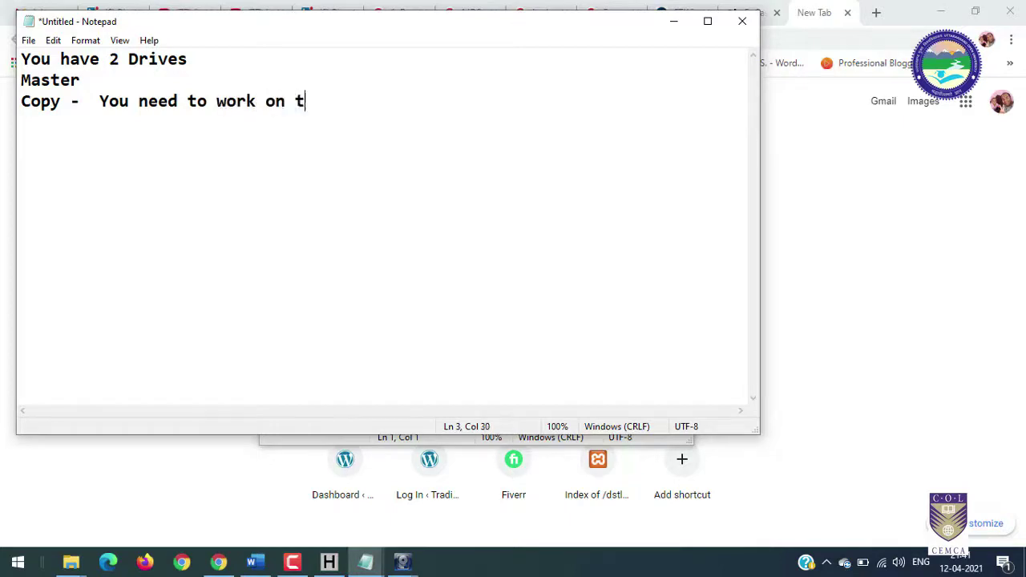
{"action": "type", "text": "his images only"}
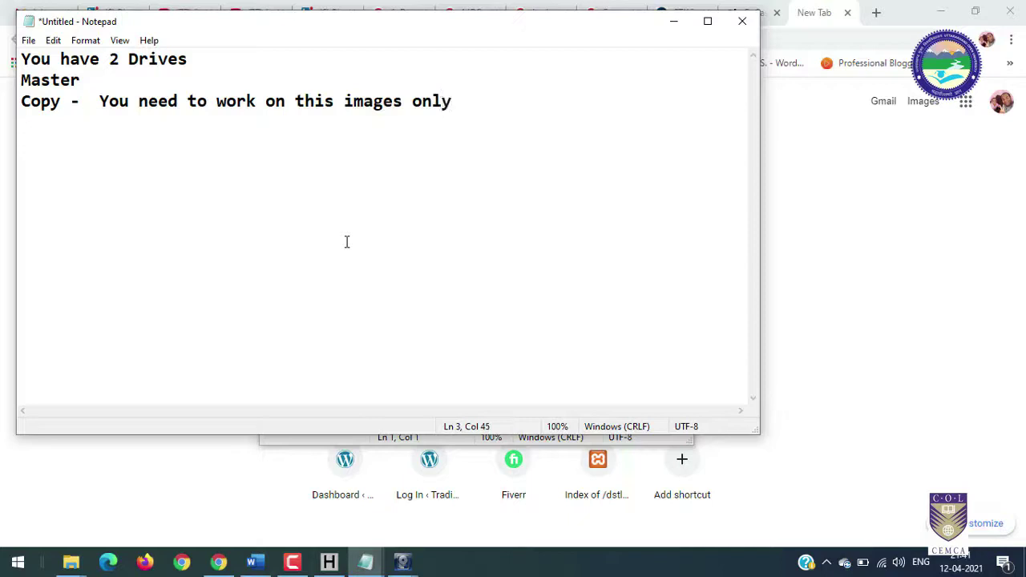
- Highlight the "Master" line in the note, minimise the note window, and open another empty tab in Chrome
{"action": "left_click_drag", "start_coordinate": [81, 81], "coordinate": [2, 79]}
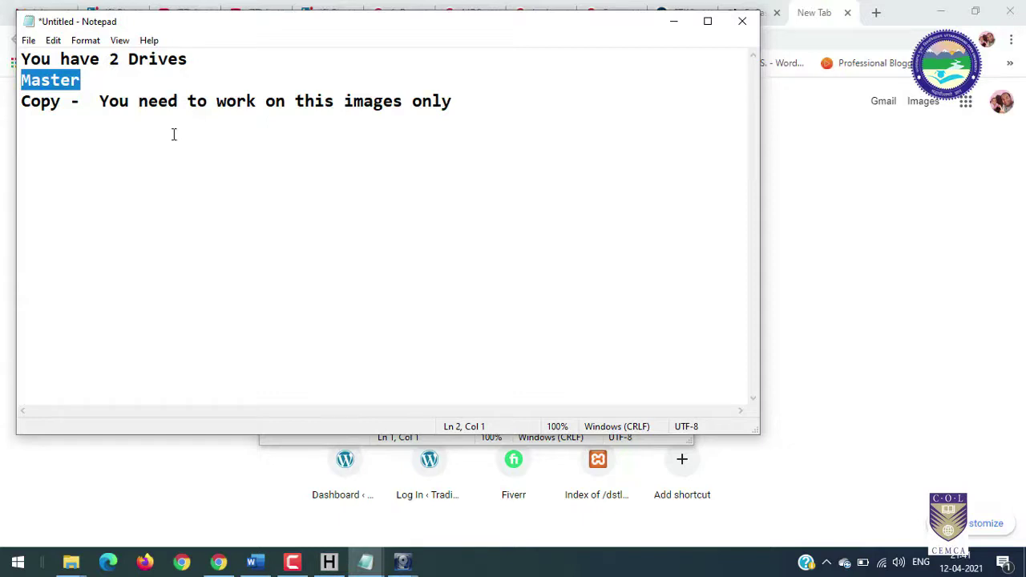
{"action": "left_click", "coordinate": [673, 22]}
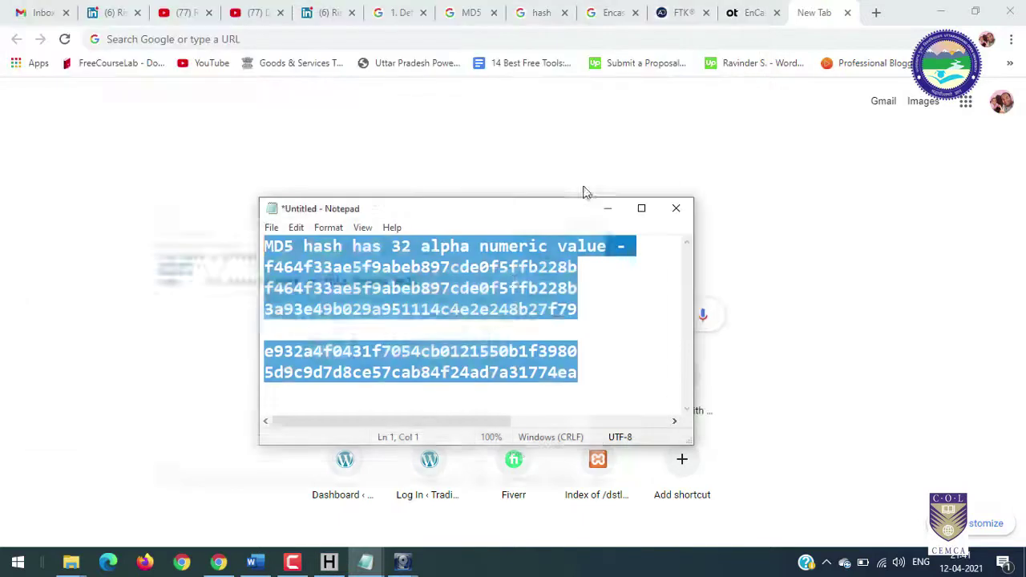
{"action": "left_click", "coordinate": [876, 13]}
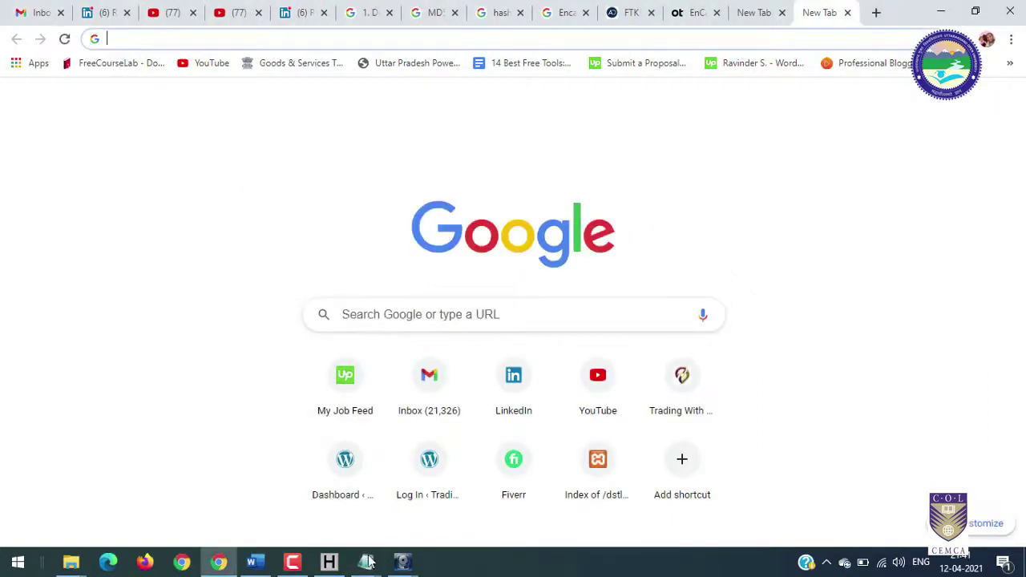
- Switch to Word and examine the Storage and Write Blockers prerequisites in topic 5, highlighting each term
{"action": "left_click", "coordinate": [255, 562]}
{"action": "left_click", "coordinate": [288, 346]}
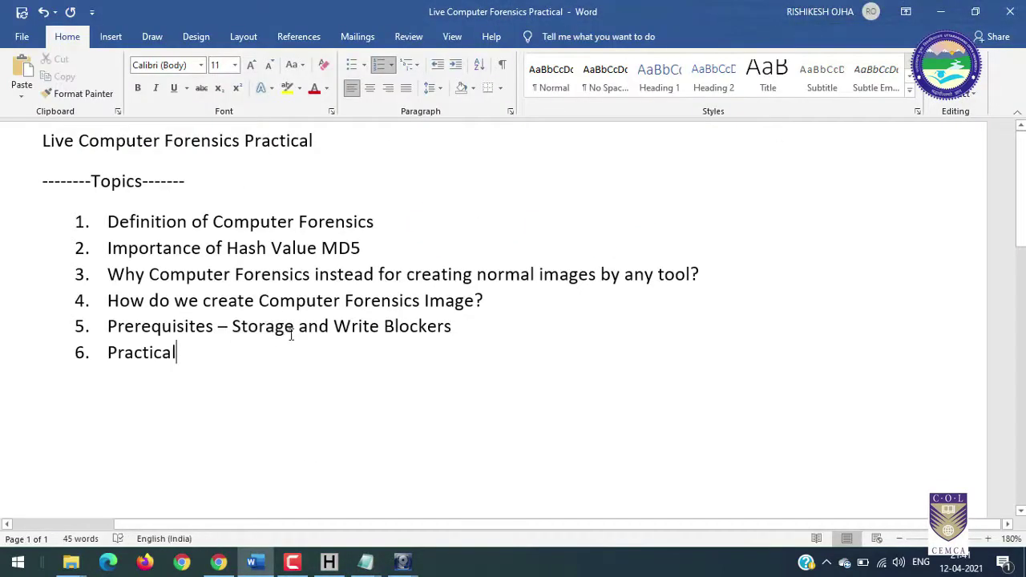
{"action": "left_click_drag", "start_coordinate": [296, 327], "coordinate": [236, 325]}
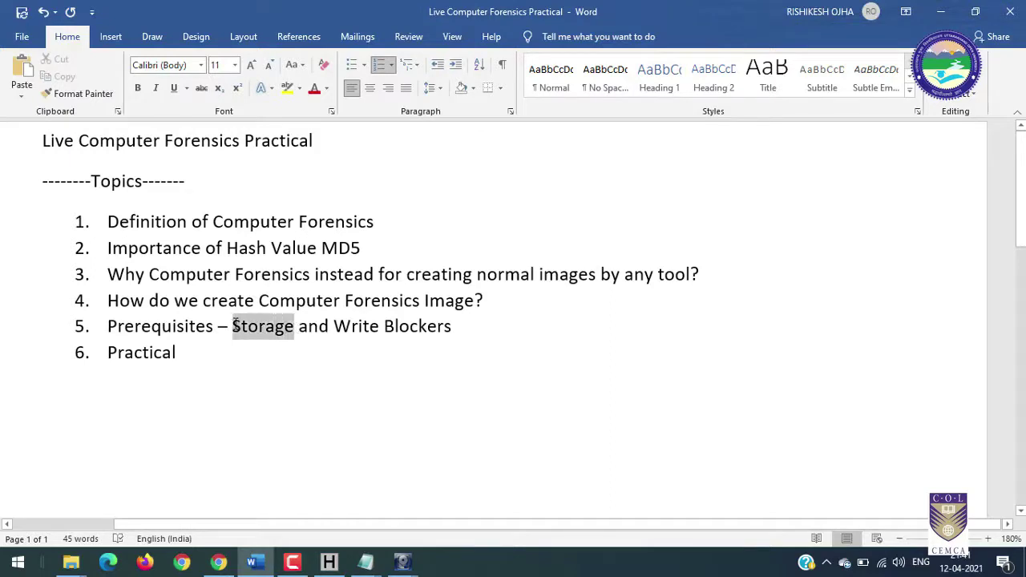
{"action": "left_click", "coordinate": [349, 326]}
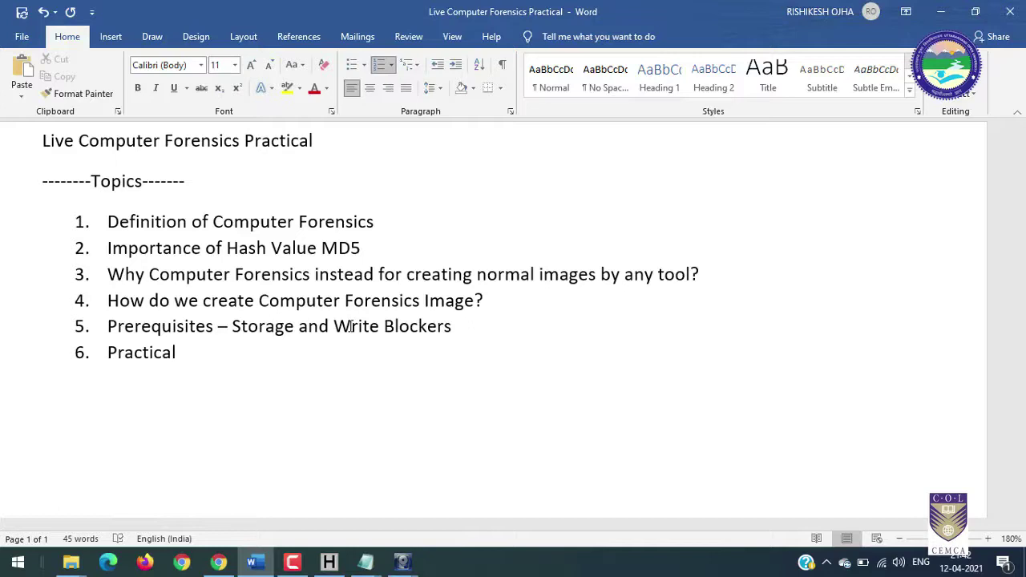
{"action": "left_click_drag", "start_coordinate": [219, 327], "coordinate": [453, 328]}
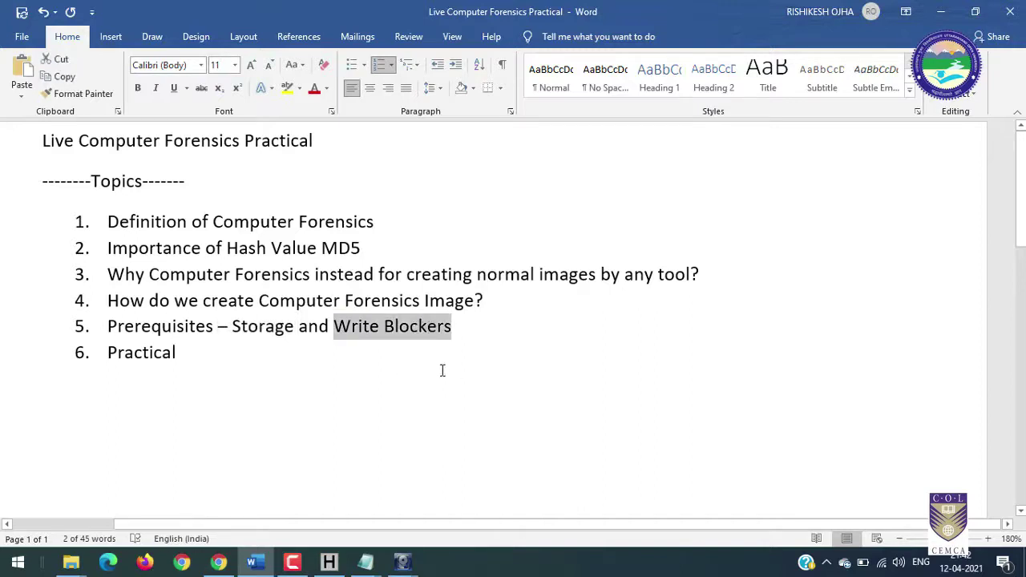
{"action": "left_click", "coordinate": [439, 329]}
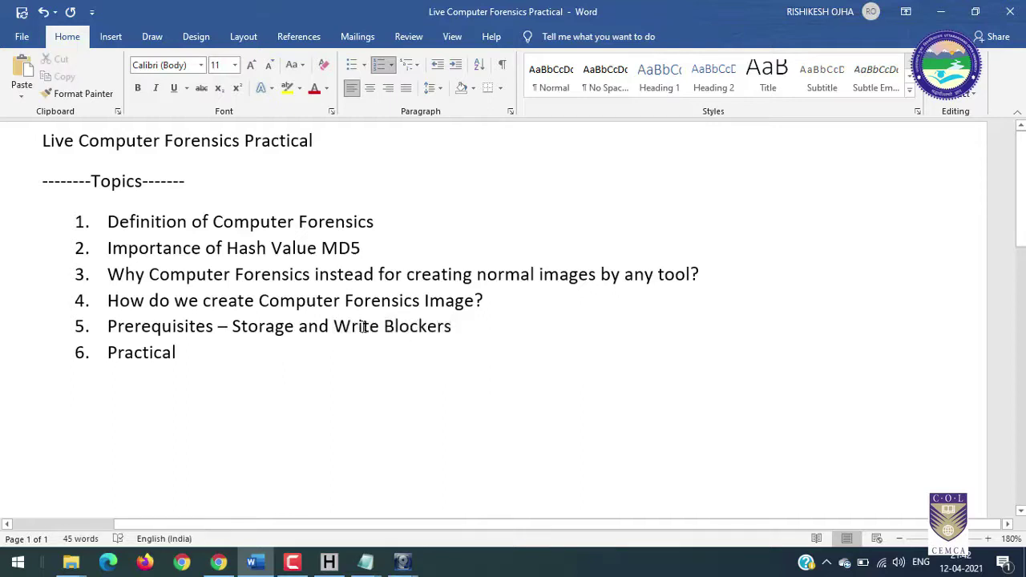
{"action": "left_click_drag", "start_coordinate": [334, 326], "coordinate": [437, 332]}
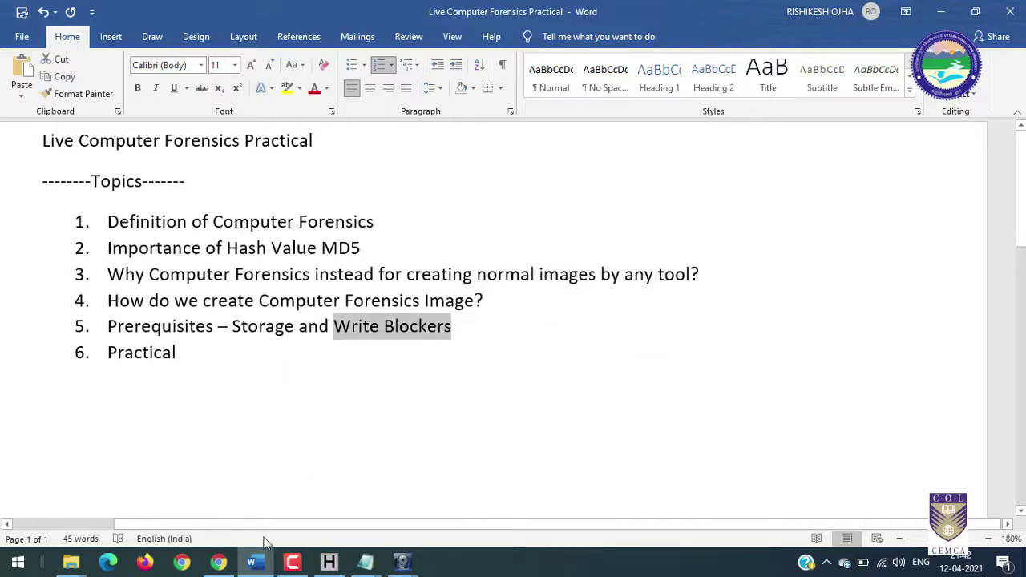
- Switch to Chrome and search Google for "write blockers" in a new tab
{"action": "left_click", "coordinate": [218, 562]}
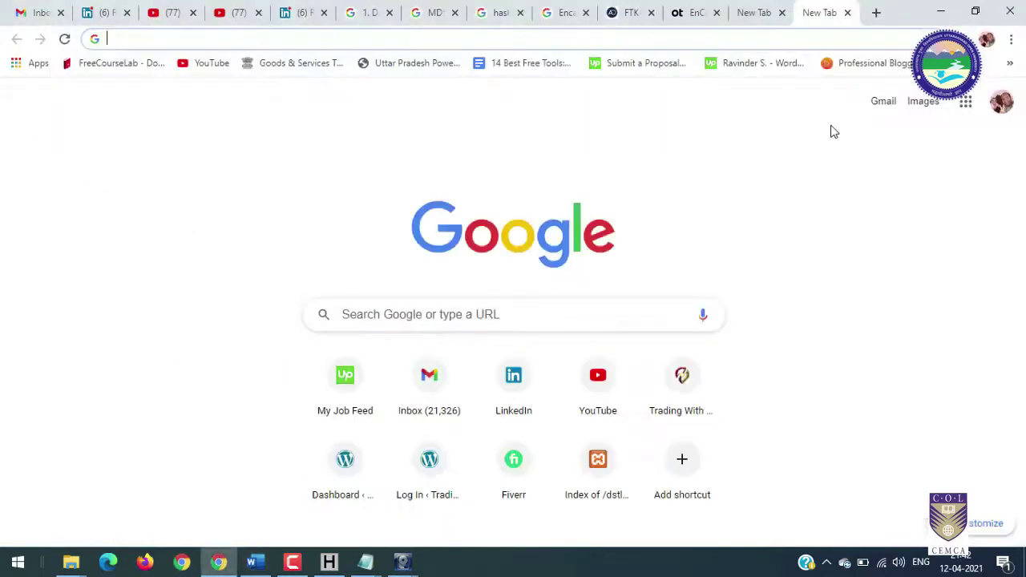
{"action": "left_click", "coordinate": [876, 13]}
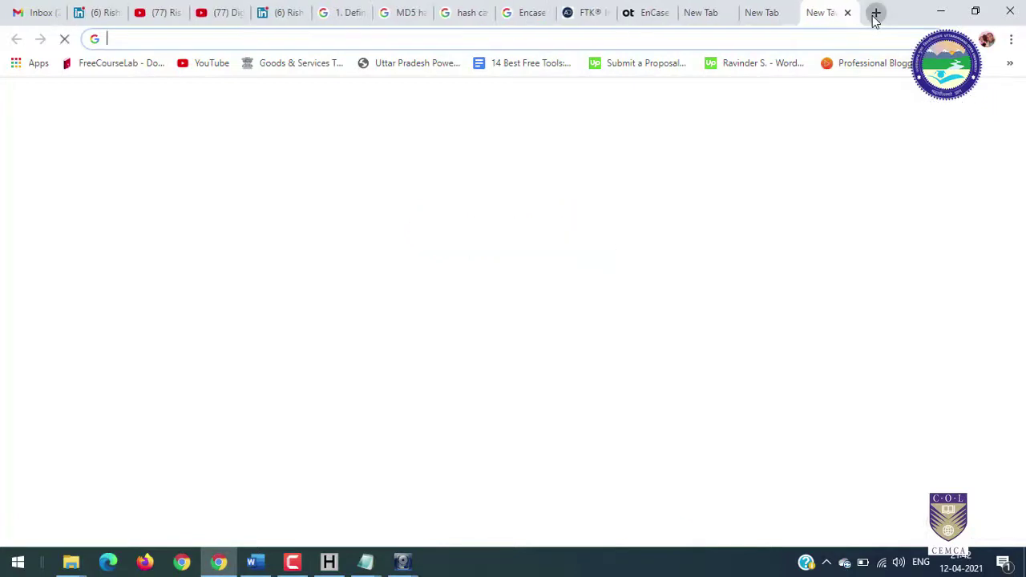
{"action": "left_click", "coordinate": [270, 38]}
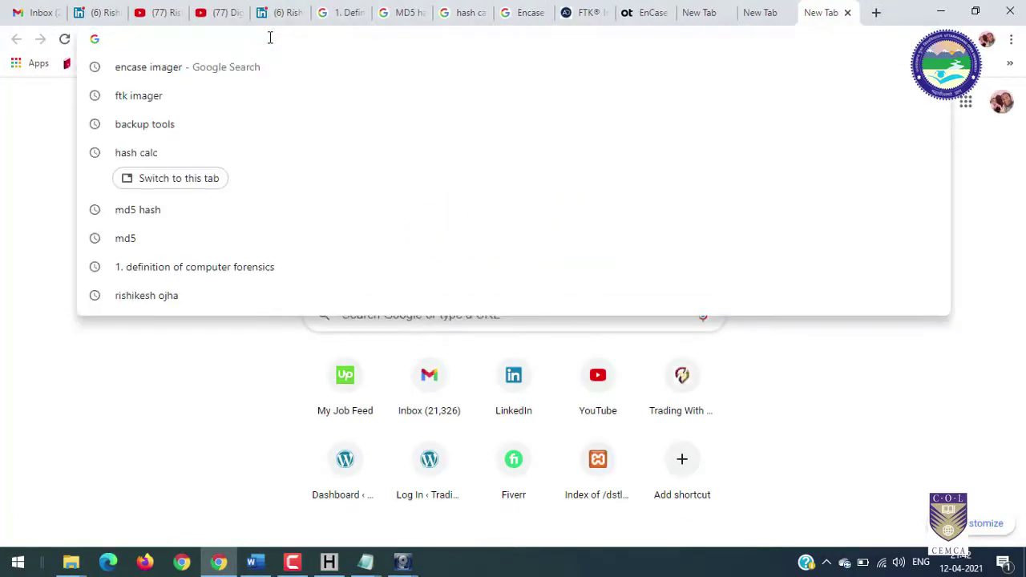
{"action": "type", "text": "w"}
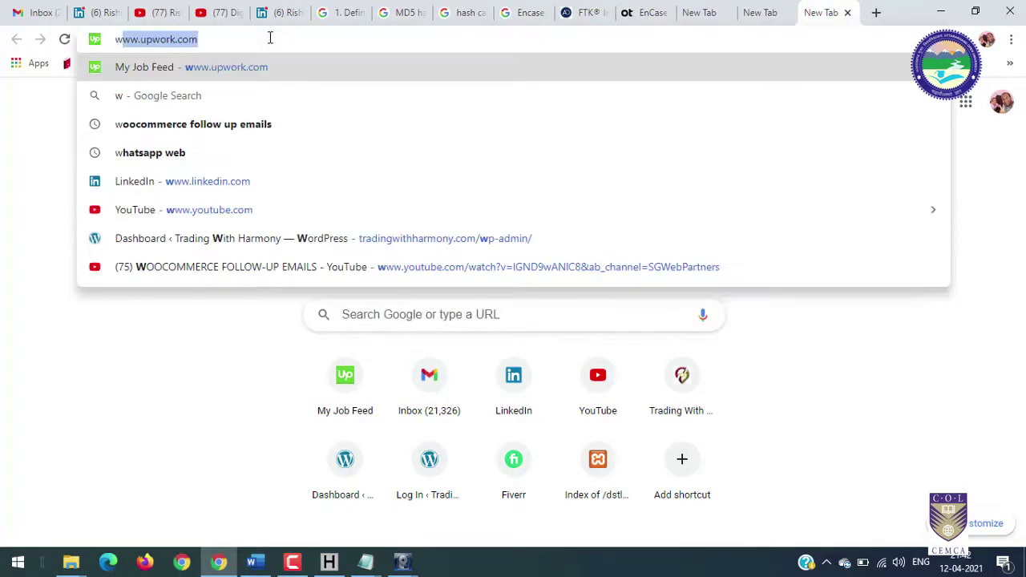
{"action": "type", "text": "rite "}
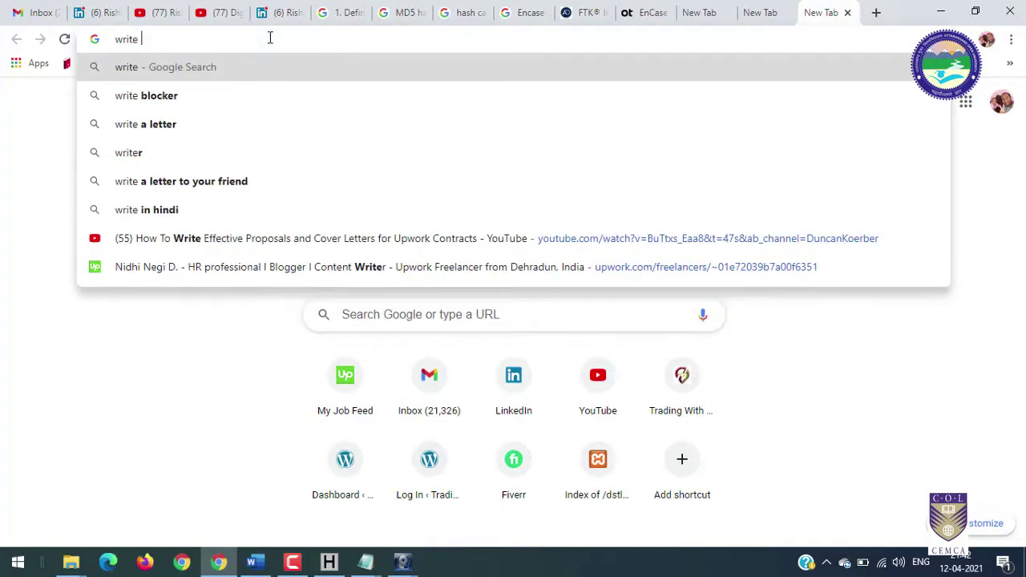
{"action": "type", "text": "broc"}
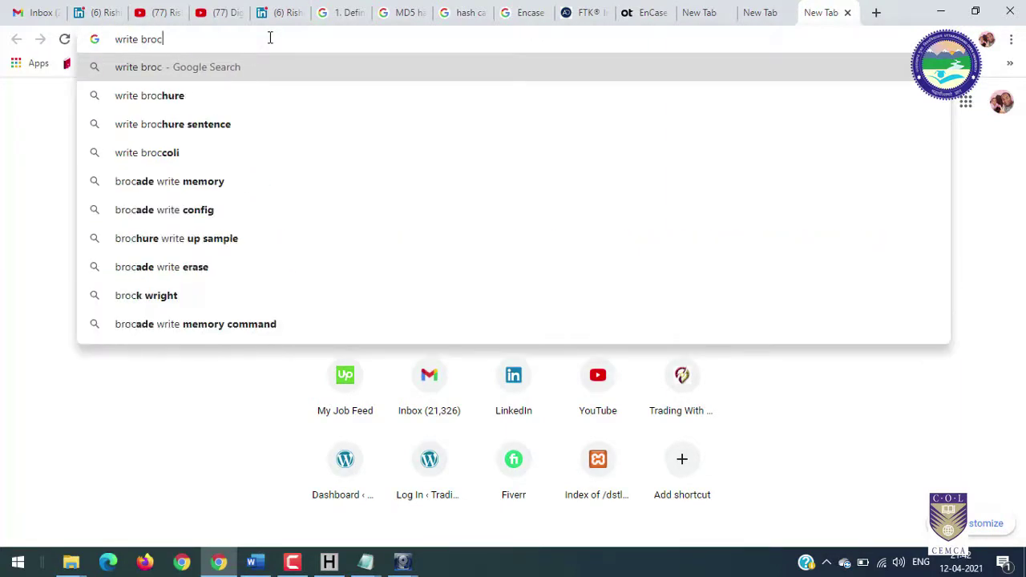
{"action": "key", "text": "BackSpace"}
{"action": "key", "text": "BackSpace"}
{"action": "key", "text": "BackSpace"}
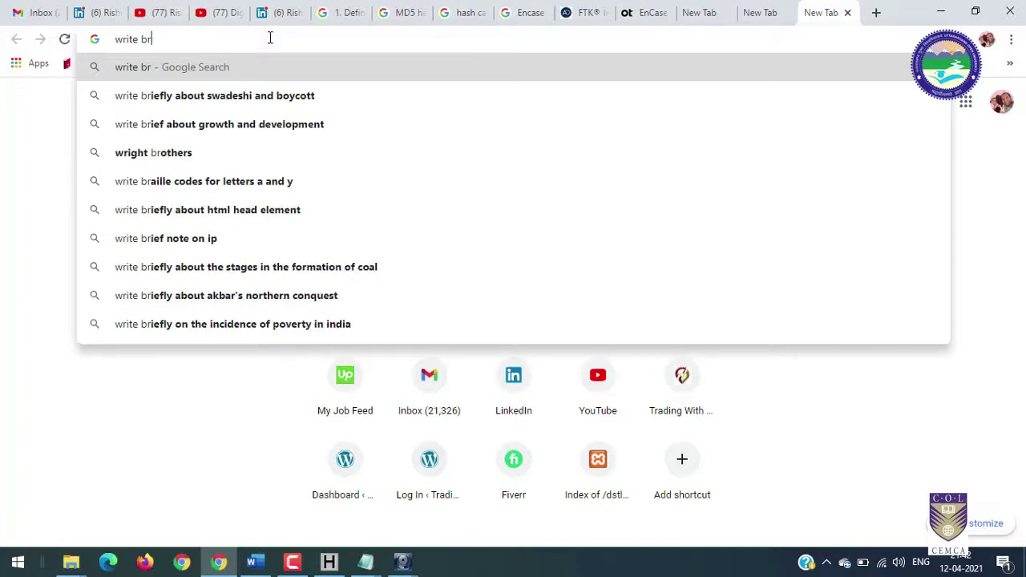
{"action": "type", "text": "lockers"}
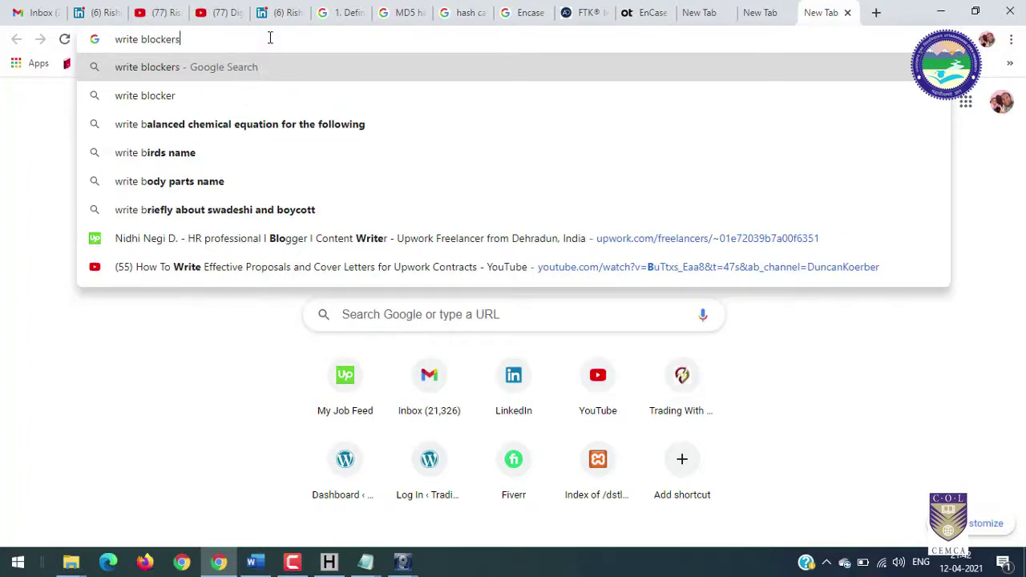
{"action": "key", "text": "Return"}
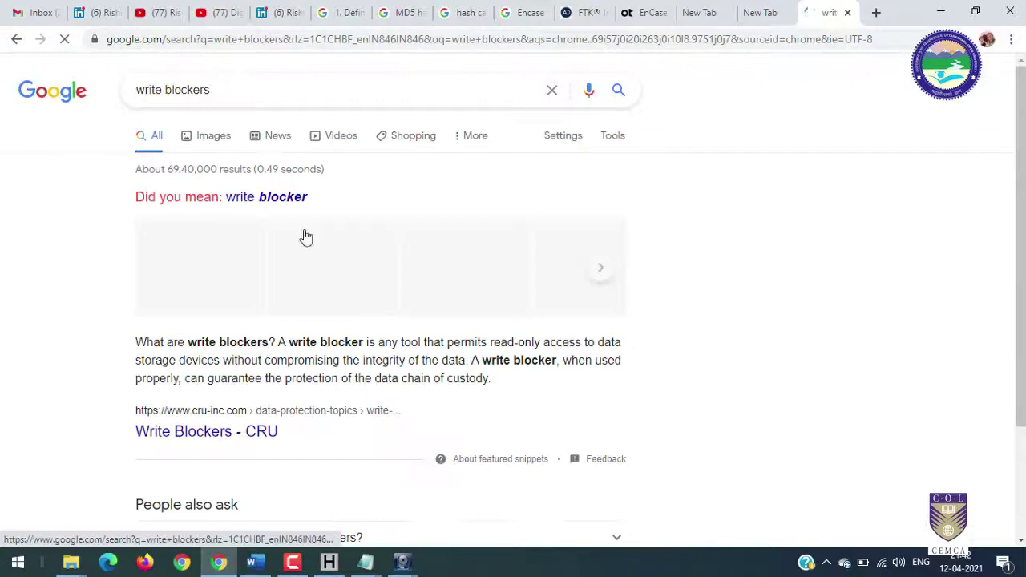
- Show the image results for write blockers and preview the Wikipedia "Forensic disk controller" picture
{"action": "left_click", "coordinate": [213, 135]}
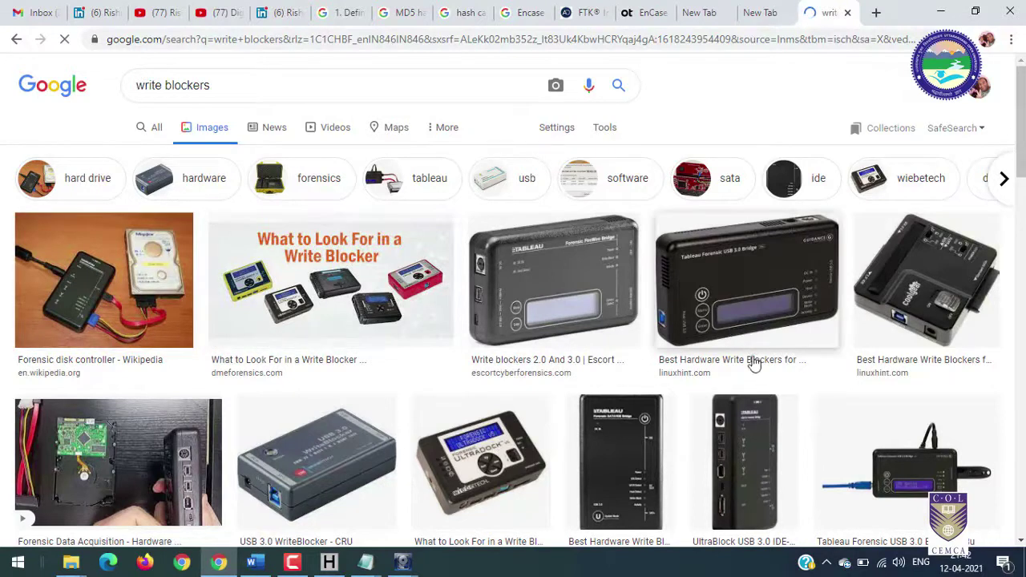
{"action": "scroll", "coordinate": [751, 361], "scroll_direction": "down", "scroll_amount": 1}
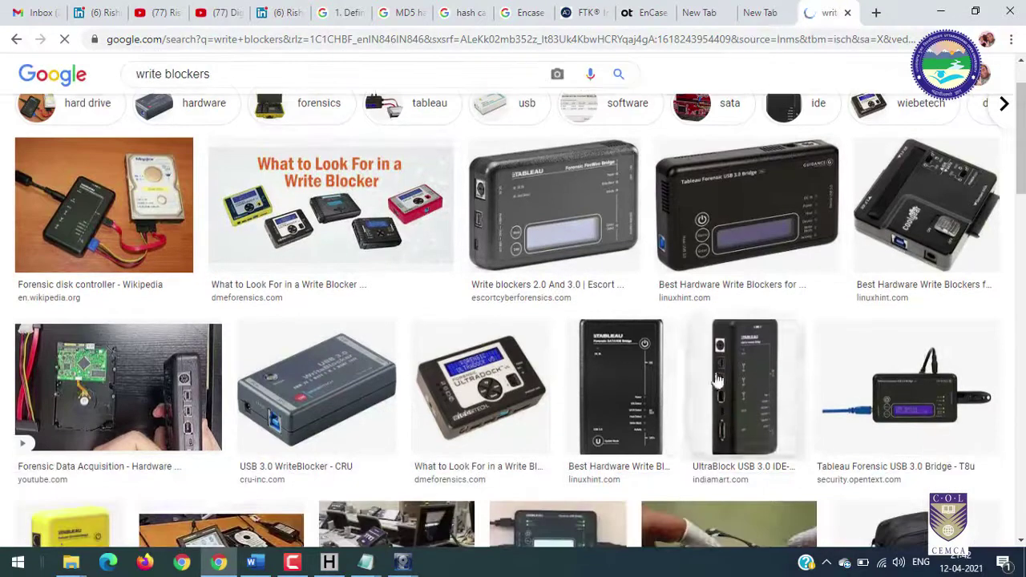
{"action": "left_click", "coordinate": [129, 215]}
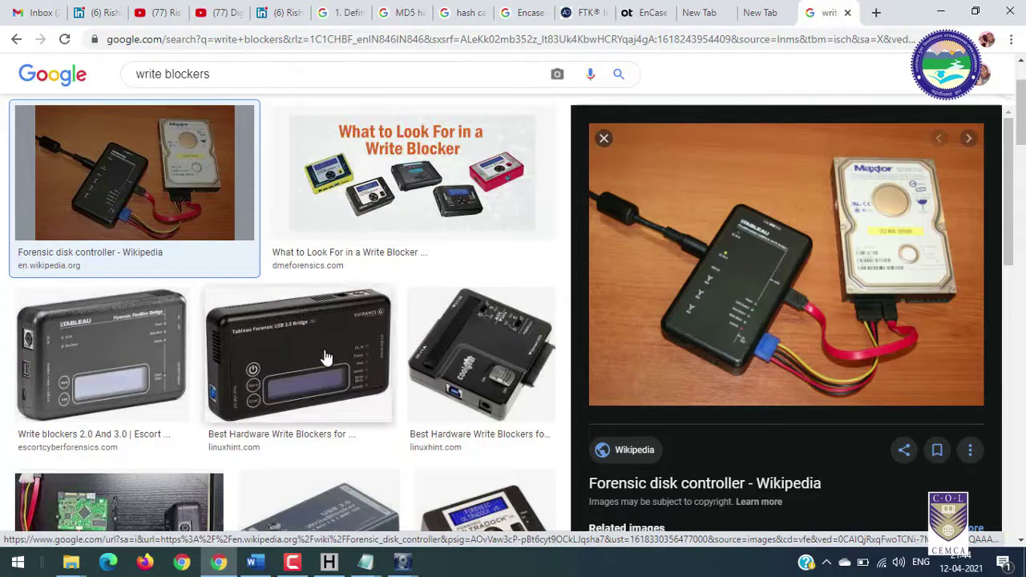
- Examine more write blocker pictures, preview the ScienceDirect "Hardware Write Blocker" image, and close the search tab
{"action": "scroll", "coordinate": [377, 417], "scroll_direction": "down", "scroll_amount": 3}
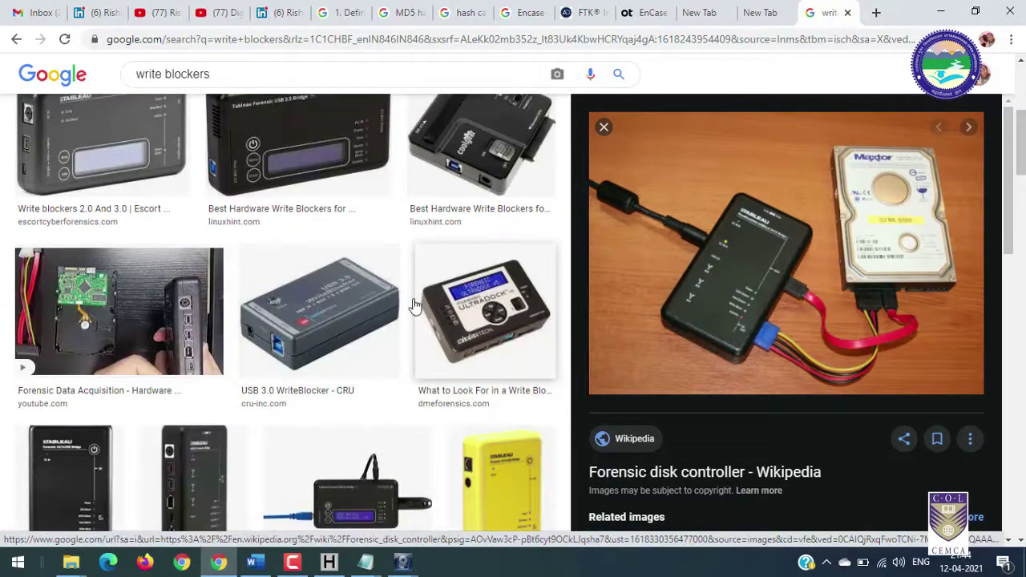
{"action": "scroll", "coordinate": [385, 434], "scroll_direction": "down", "scroll_amount": 4}
{"action": "scroll", "coordinate": [417, 393], "scroll_direction": "down", "scroll_amount": 3}
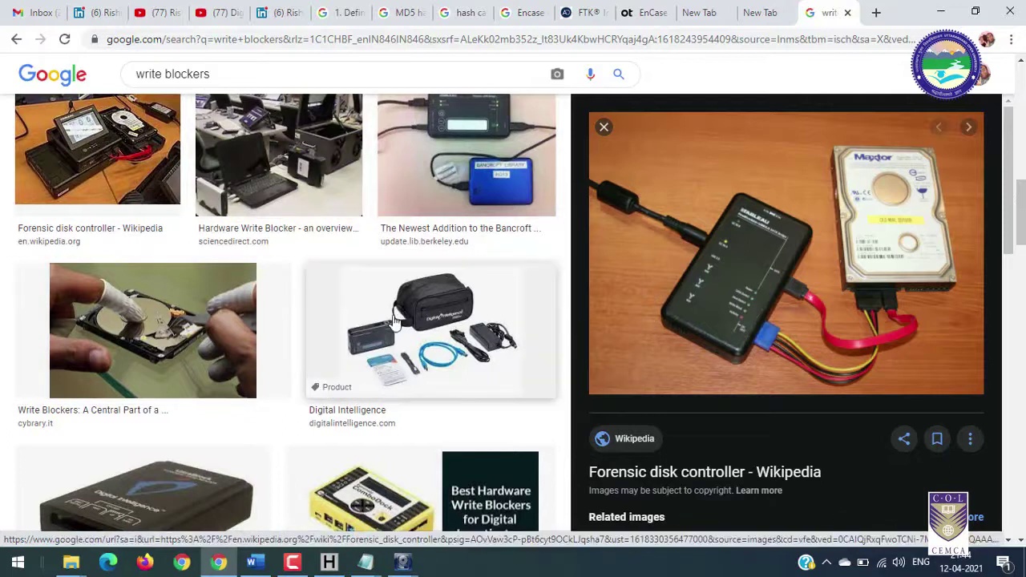
{"action": "scroll", "coordinate": [367, 412], "scroll_direction": "down", "scroll_amount": 3}
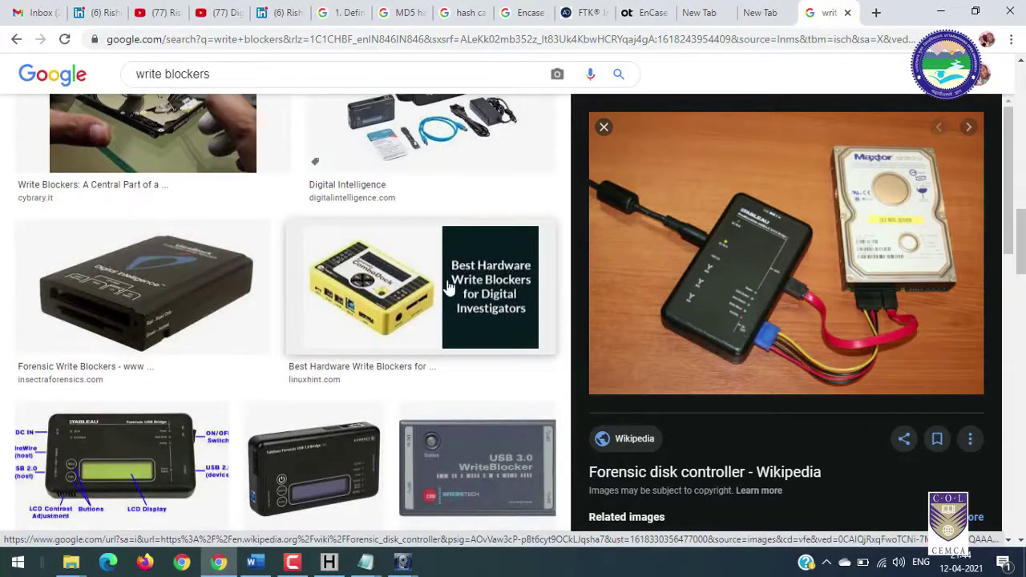
{"action": "scroll", "coordinate": [327, 327], "scroll_direction": "down", "scroll_amount": 5}
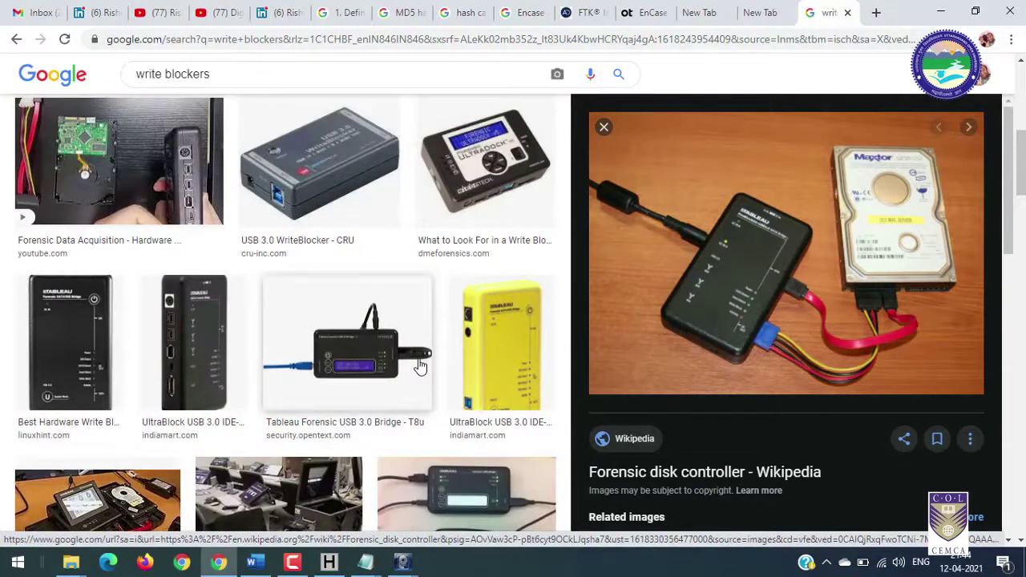
{"action": "scroll", "coordinate": [419, 367], "scroll_direction": "down", "scroll_amount": 5}
{"action": "scroll", "coordinate": [270, 325], "scroll_direction": "up", "scroll_amount": 3}
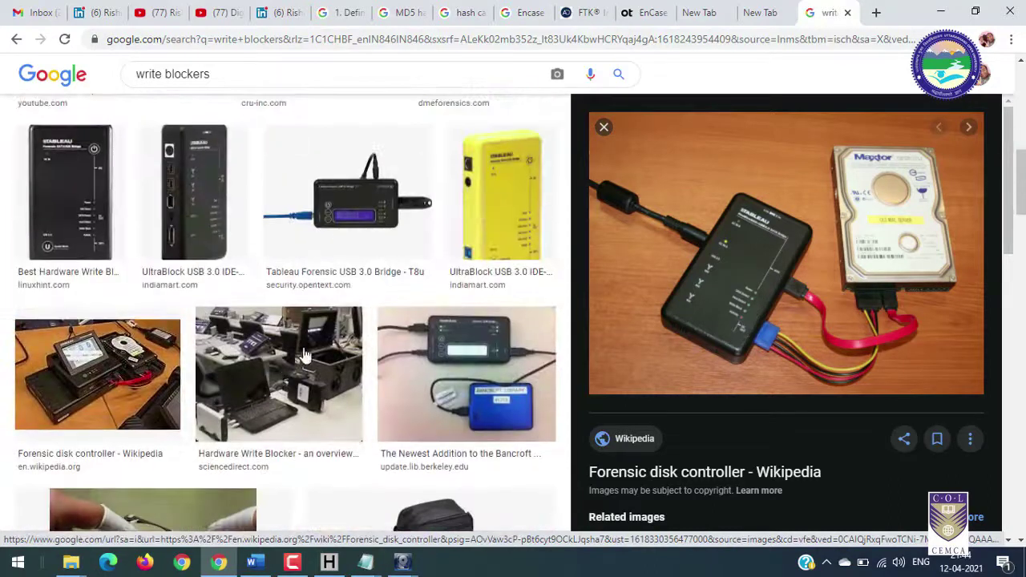
{"action": "left_click", "coordinate": [276, 365]}
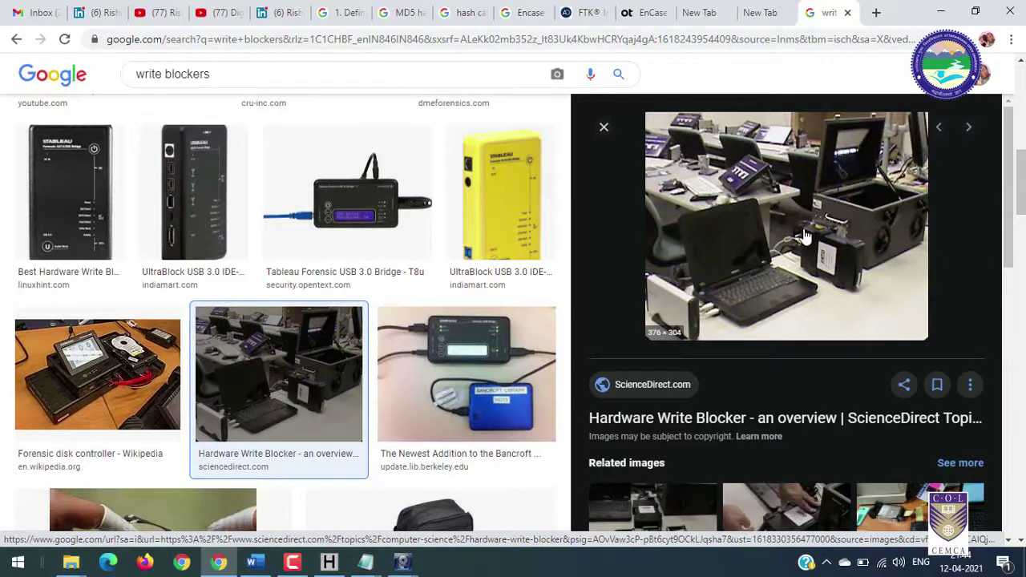
{"action": "scroll", "coordinate": [444, 219], "scroll_direction": "up", "scroll_amount": 5}
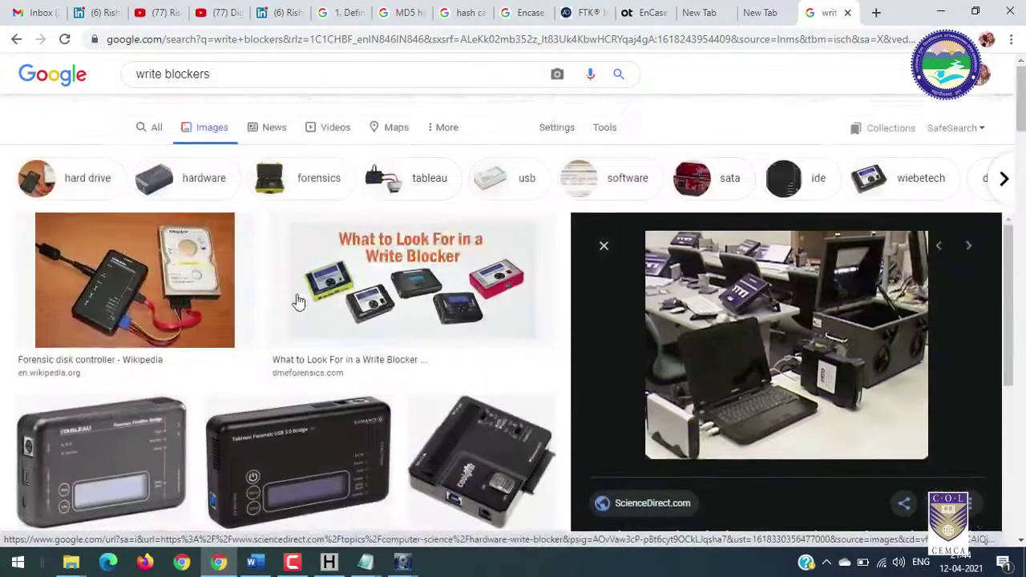
{"action": "left_click", "coordinate": [847, 13]}
- Switch to FTK Imager's image creation window and open the image summary to examine its case information and hashes
{"action": "mouse_move", "coordinate": [401, 559]}
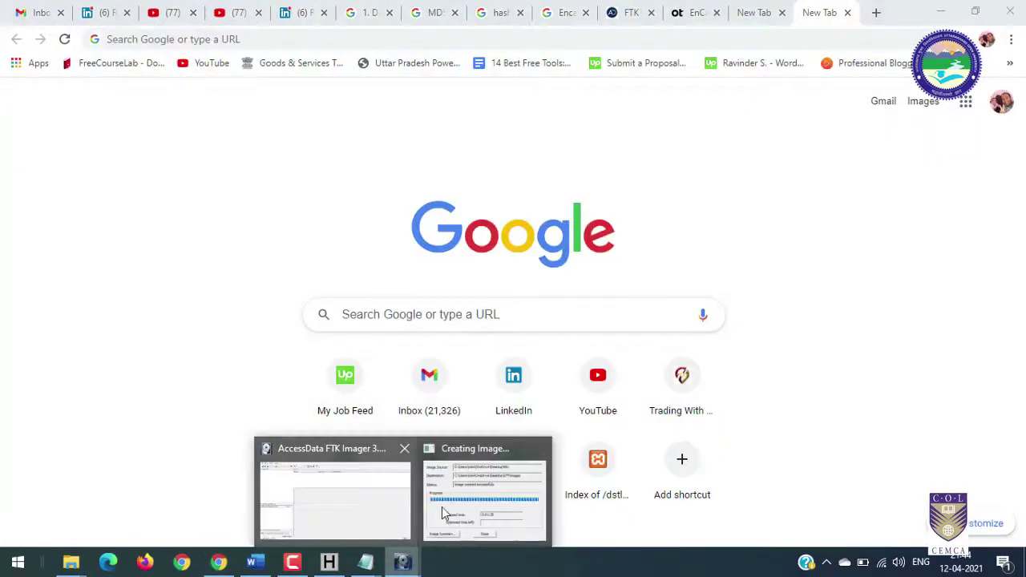
{"action": "left_click", "coordinate": [464, 510]}
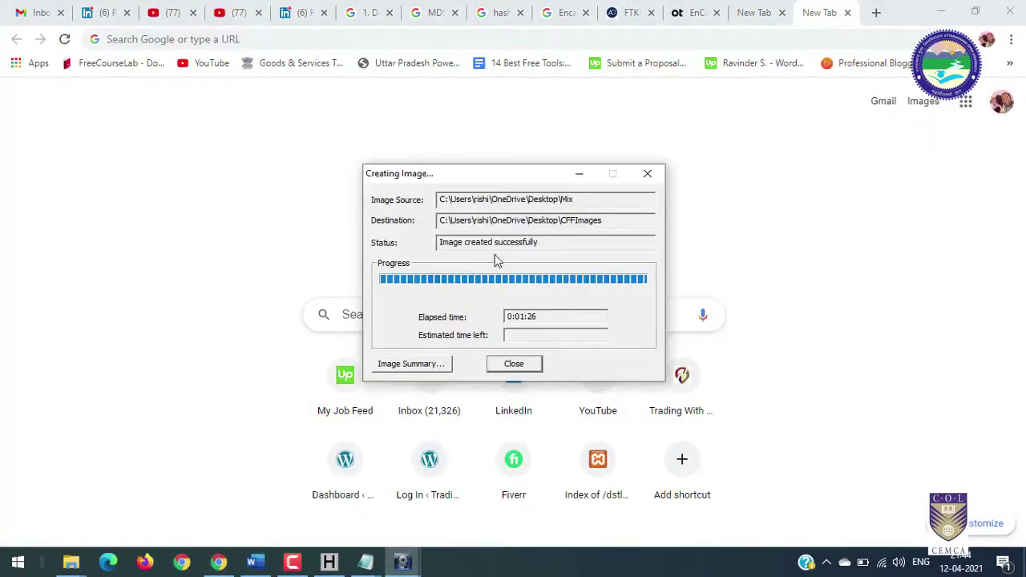
{"action": "left_click", "coordinate": [411, 365]}
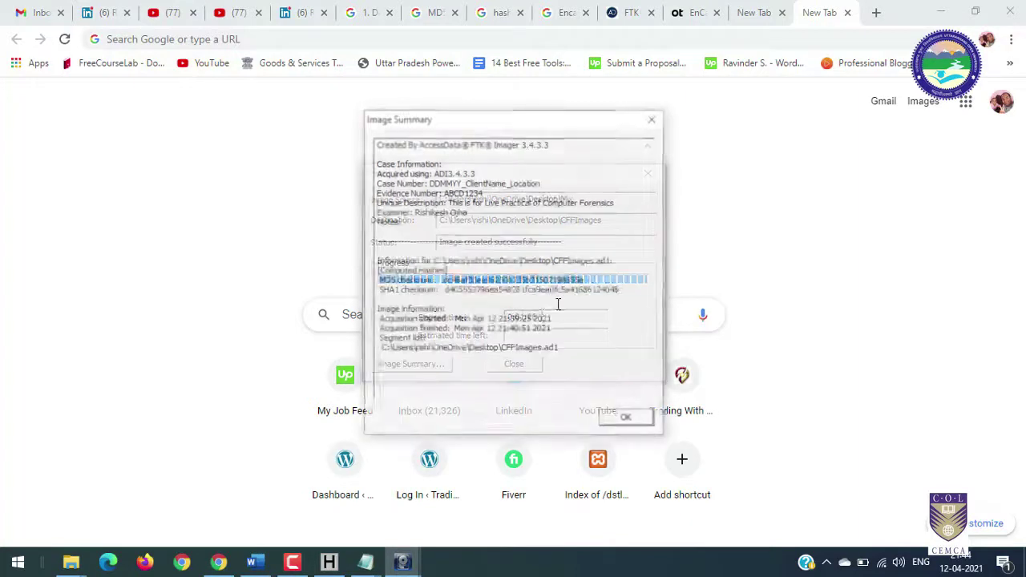
{"action": "left_click_drag", "start_coordinate": [577, 353], "coordinate": [449, 226]}
{"action": "left_click", "coordinate": [526, 224]}
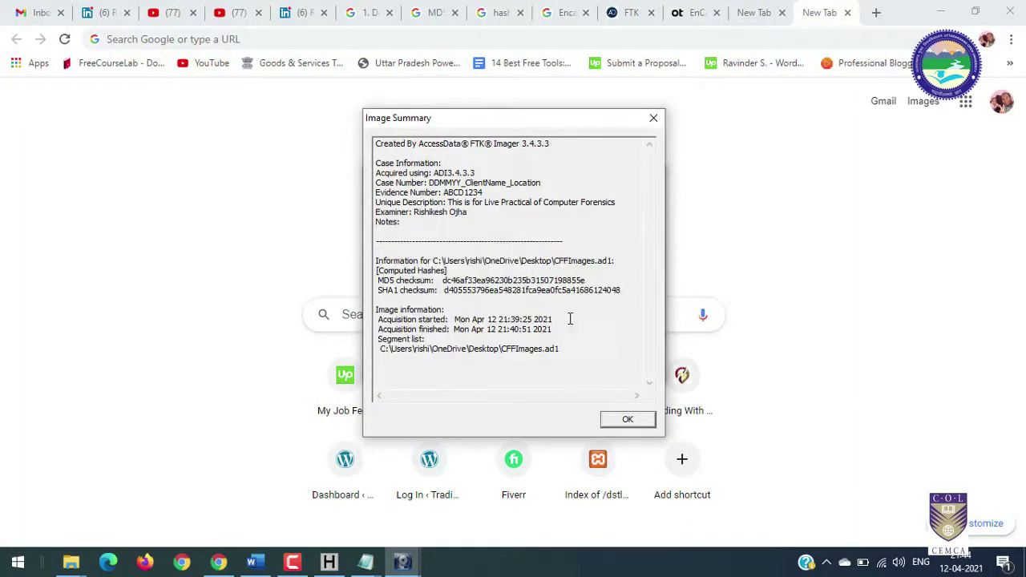
- Copy the entire image summary text and paste it into a new blank Notepad document
{"action": "left_click_drag", "start_coordinate": [575, 362], "coordinate": [360, 145]}
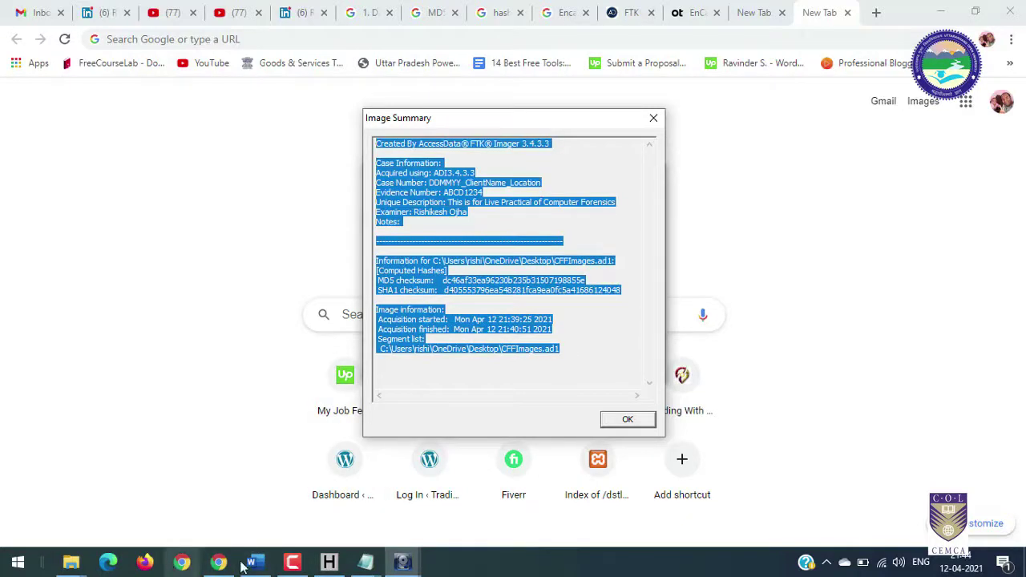
{"action": "left_click", "coordinate": [365, 565]}
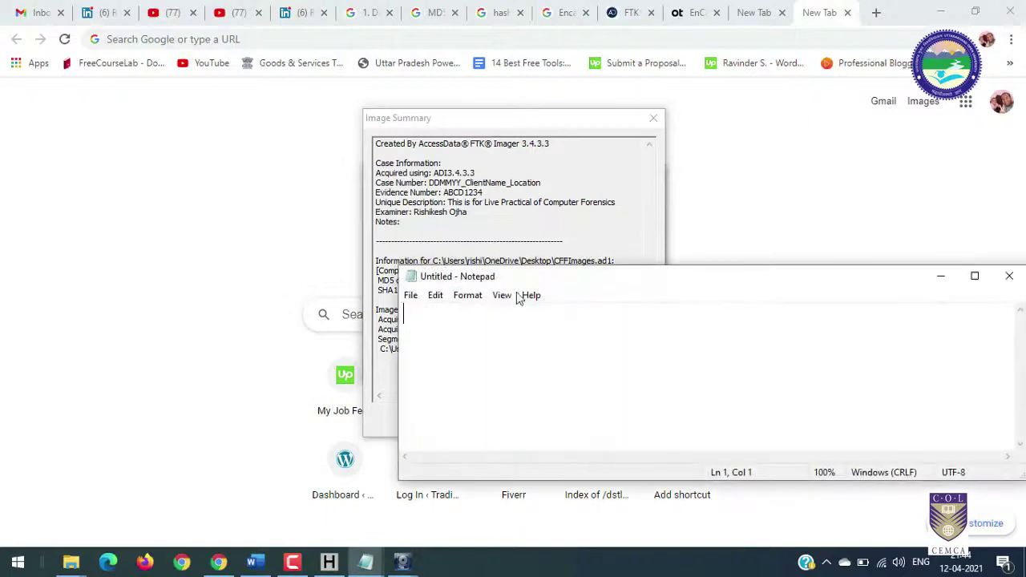
{"action": "key", "text": "ctrl+v"}
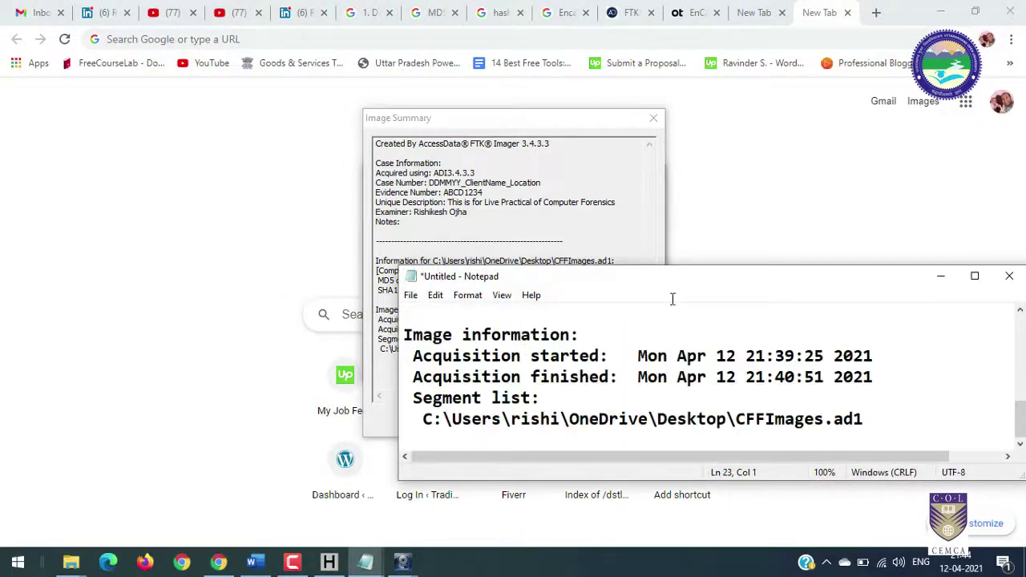
- Enlarge the untitled Notepad document and review the pasted image summary, from the case information to the computed hashes and segment list
{"action": "double_click", "coordinate": [733, 283]}
{"action": "left_click", "coordinate": [542, 296]}
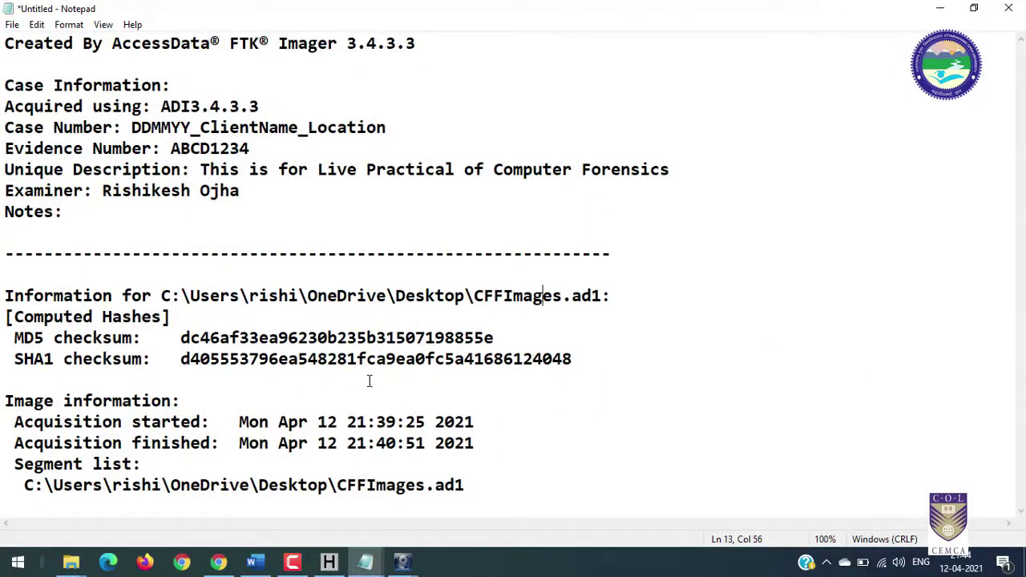
{"action": "left_click_drag", "start_coordinate": [95, 318], "coordinate": [477, 443]}
{"action": "left_click_drag", "start_coordinate": [497, 488], "coordinate": [7, 46]}
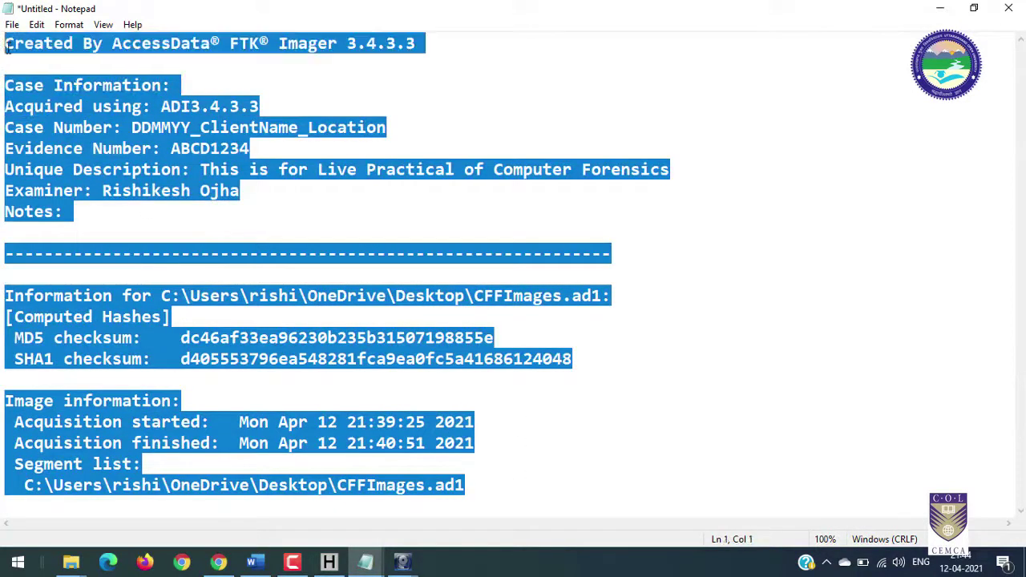
{"action": "left_click", "coordinate": [574, 457]}
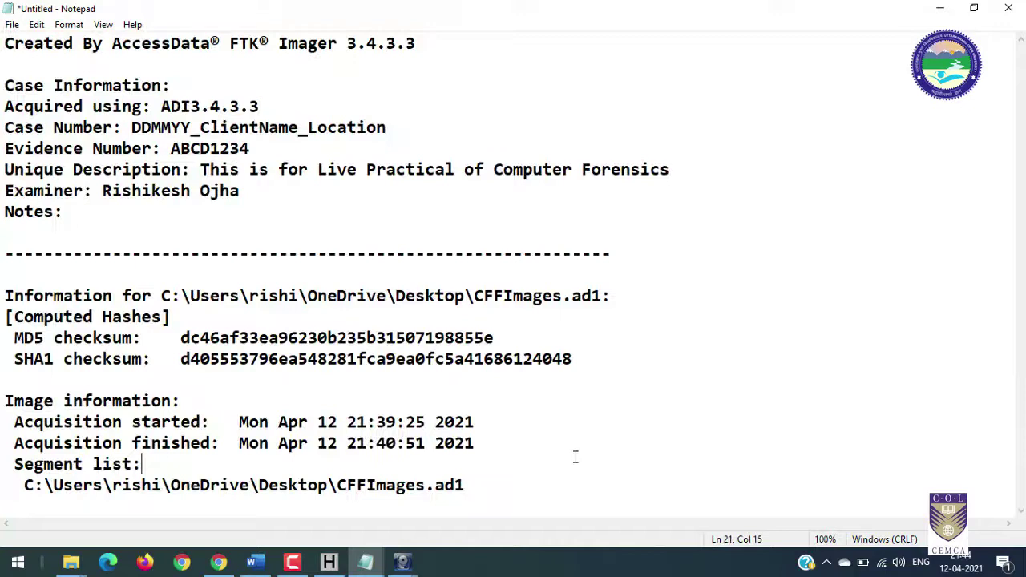
{"action": "left_click_drag", "start_coordinate": [473, 502], "coordinate": [46, 45]}
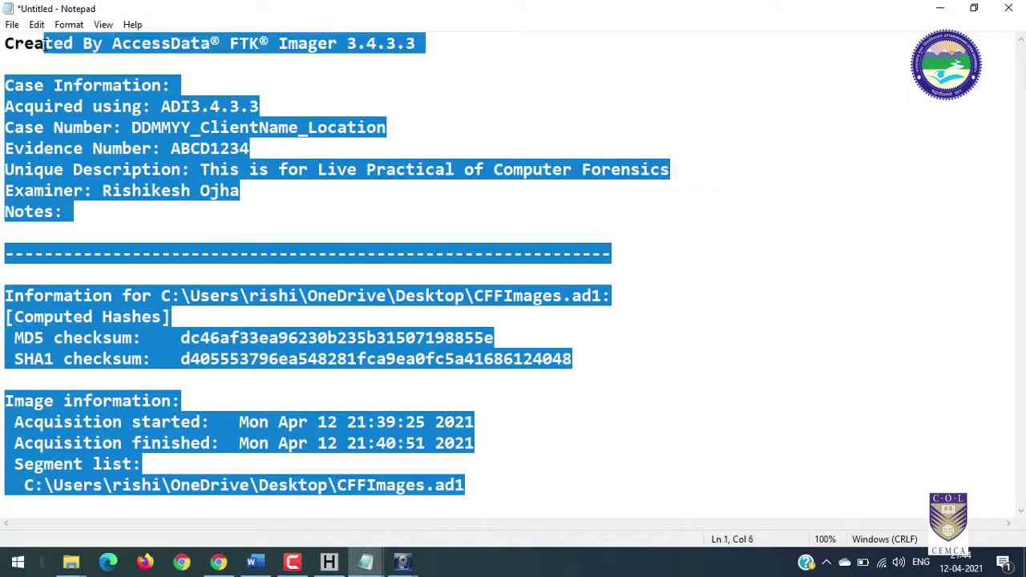
{"action": "left_click", "coordinate": [687, 296]}
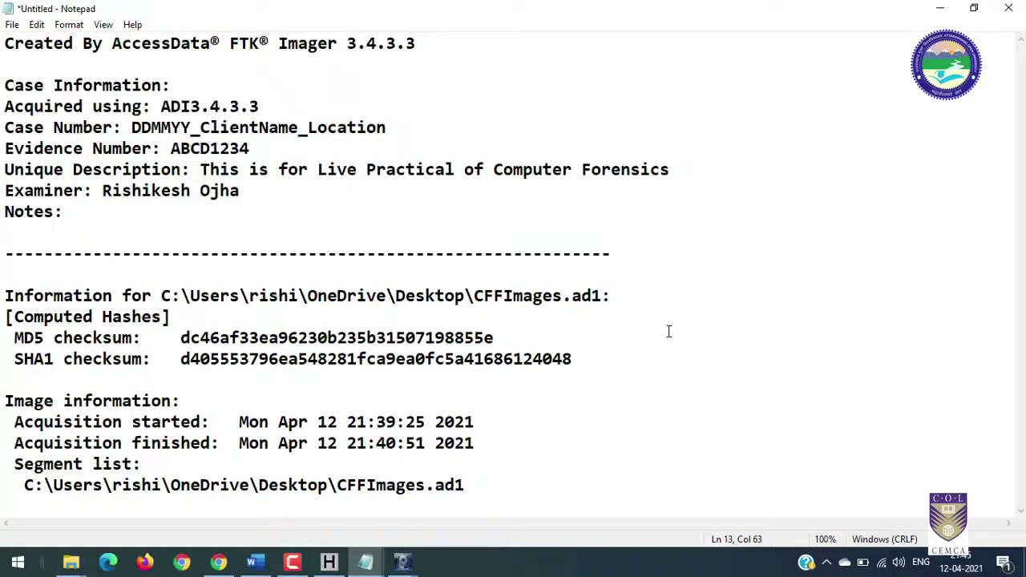
{"action": "left_click_drag", "start_coordinate": [493, 487], "coordinate": [6, 40]}
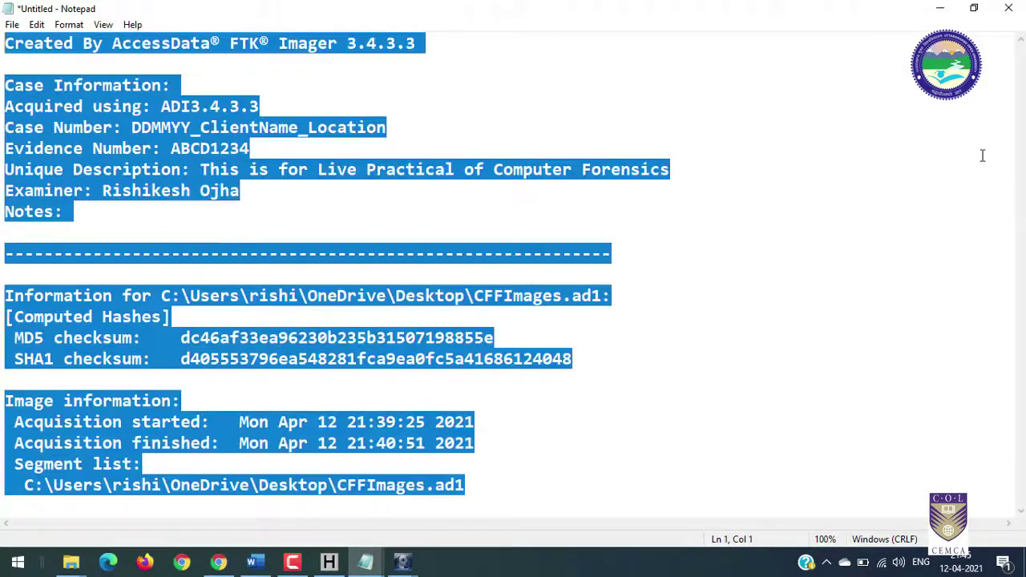
- Close the image summary and the image creation dialog, and return to the main window of FTK Imager
{"action": "left_click", "coordinate": [940, 10]}
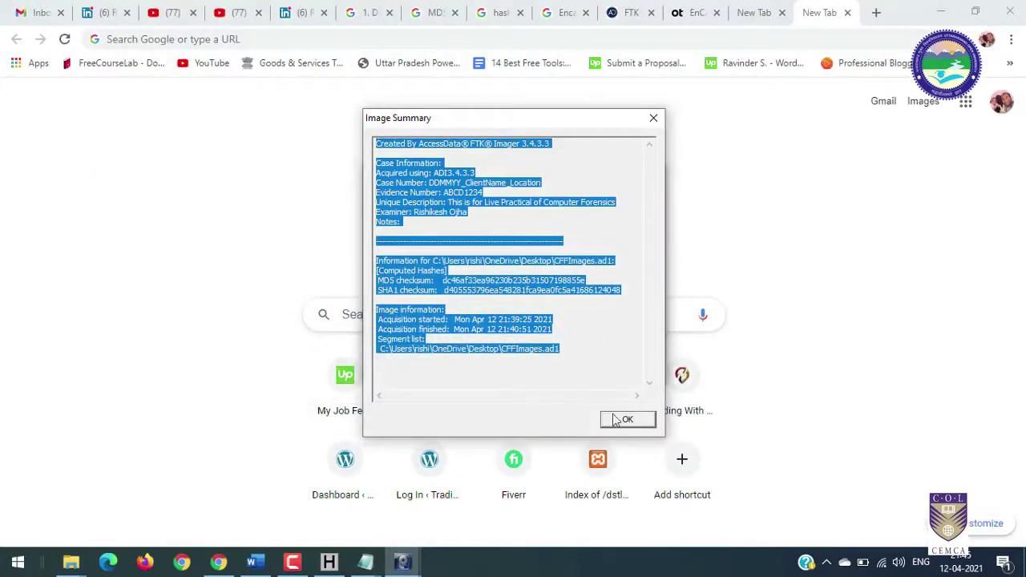
{"action": "left_click", "coordinate": [633, 422]}
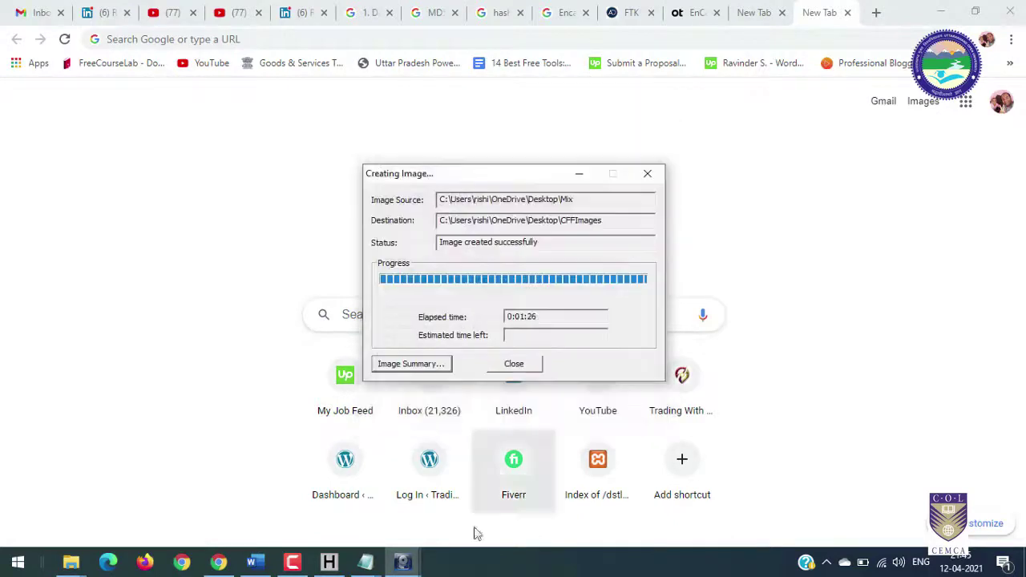
{"action": "left_click", "coordinate": [514, 365]}
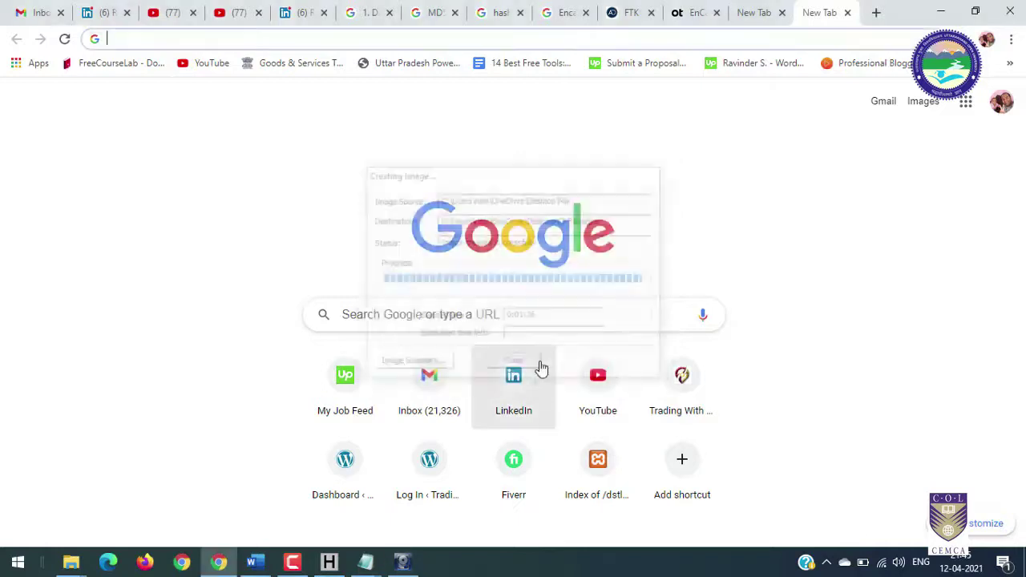
{"action": "left_click", "coordinate": [405, 563]}
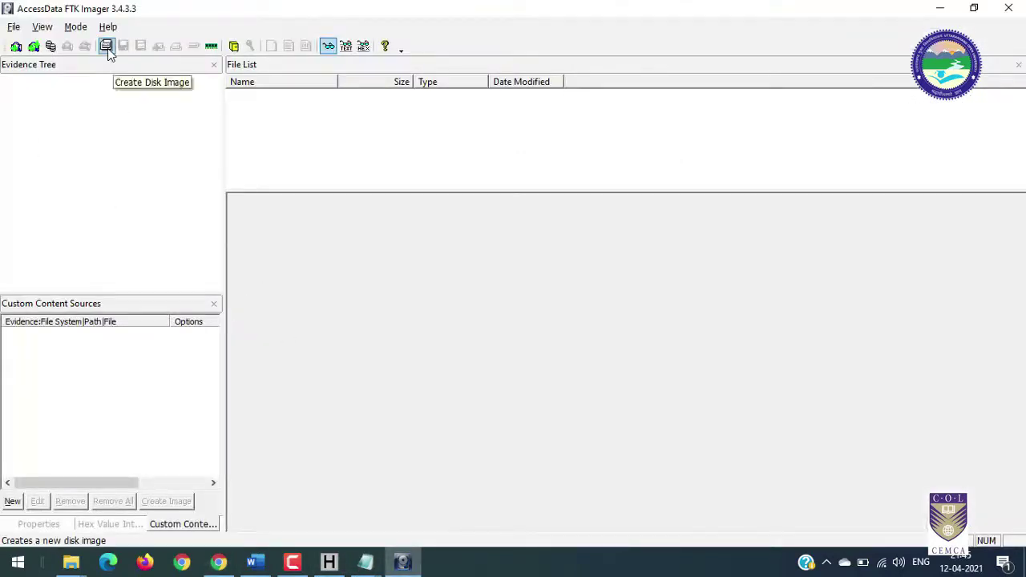
- Start adding an evidence item of type Image File and browse to CFFImages.ad1 on the Desktop
{"action": "left_click", "coordinate": [14, 47]}
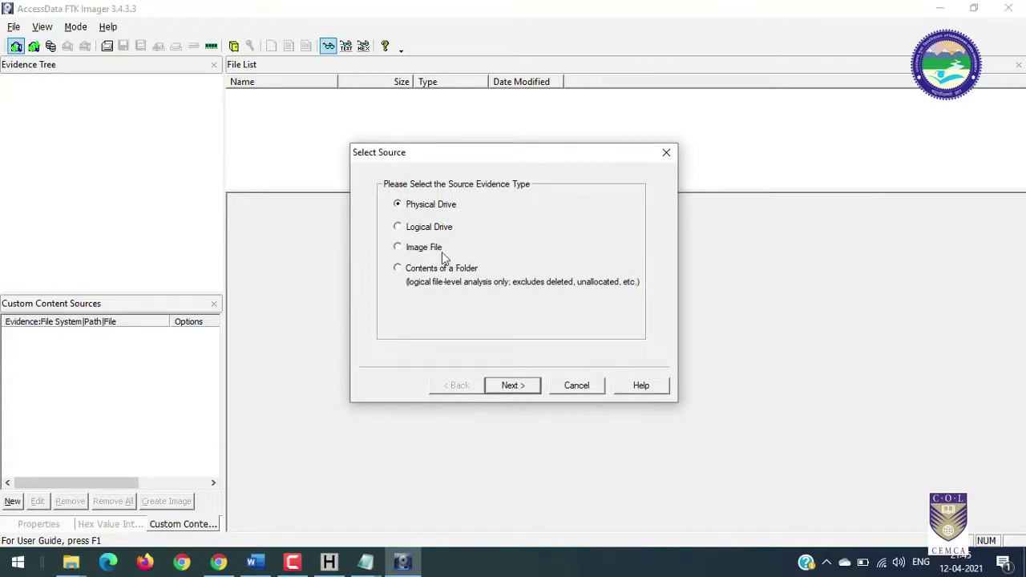
{"action": "left_click", "coordinate": [399, 249]}
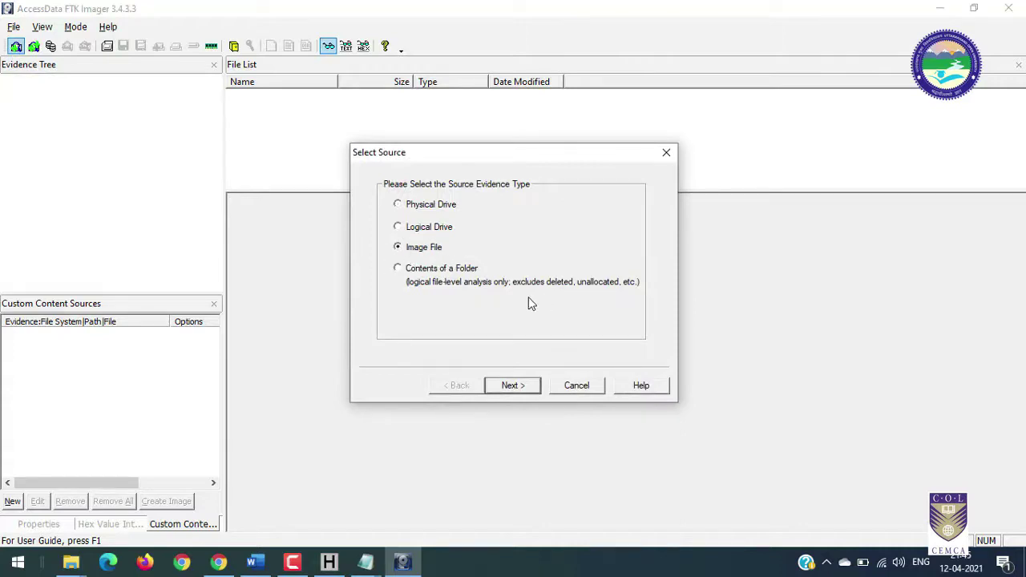
{"action": "left_click", "coordinate": [512, 385]}
{"action": "left_click", "coordinate": [587, 261]}
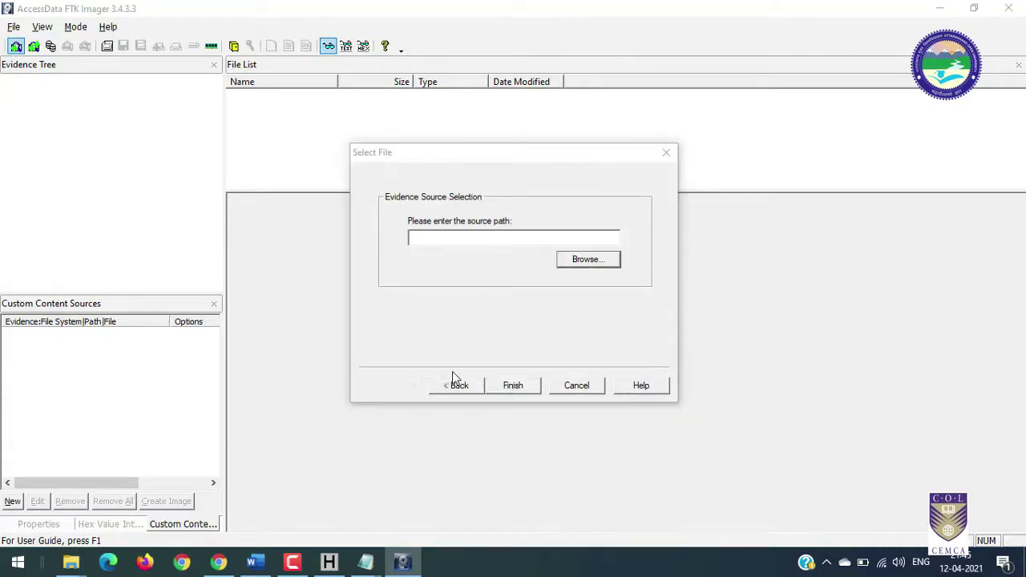
{"action": "left_click_drag", "start_coordinate": [380, 291], "coordinate": [381, 180]}
{"action": "left_click", "coordinate": [328, 201]}
{"action": "left_click", "coordinate": [410, 194]}
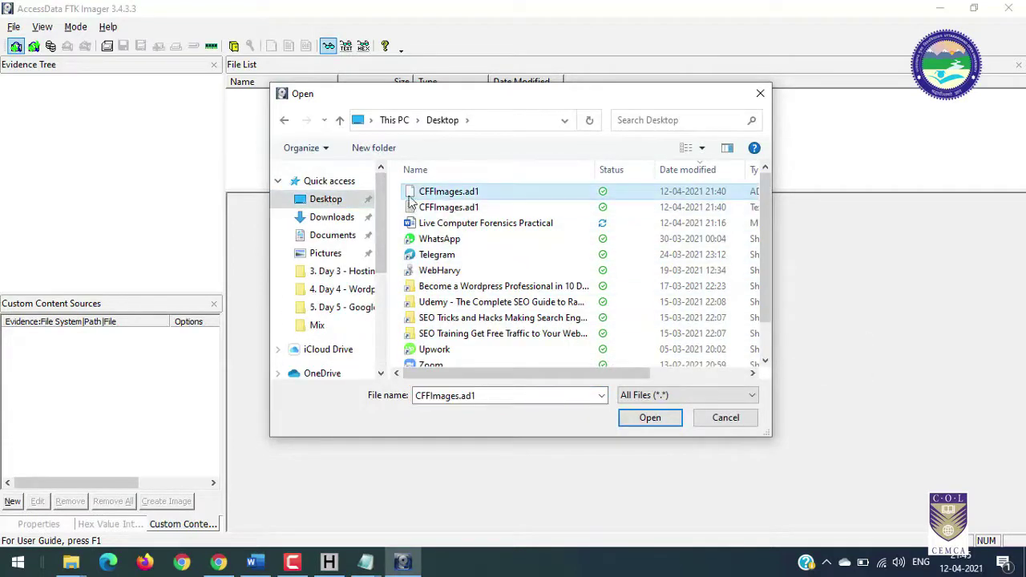
- Open the CFFImages.ad1 text report beside the image file to examine its case details and hashes, and close it
{"action": "left_click", "coordinate": [457, 210]}
{"action": "right_click", "coordinate": [458, 210]}
{"action": "left_click", "coordinate": [528, 198]}
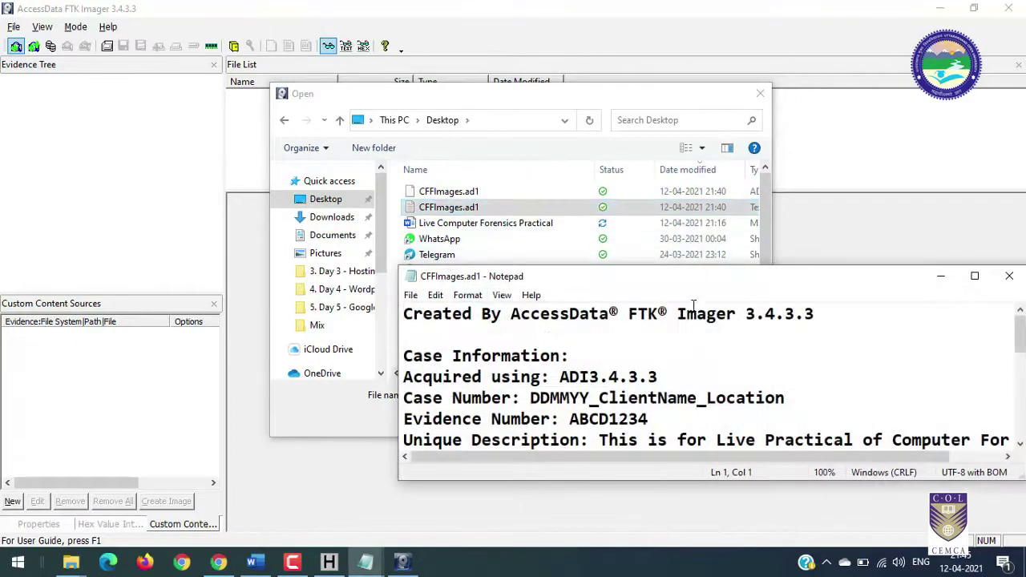
{"action": "double_click", "coordinate": [694, 275]}
{"action": "left_click", "coordinate": [548, 313]}
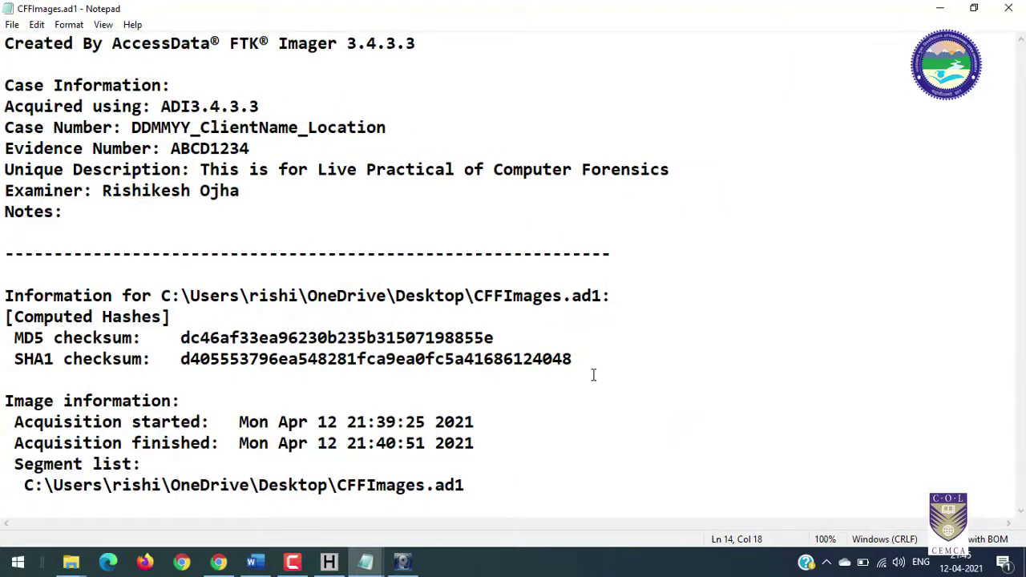
{"action": "left_click", "coordinate": [1009, 8]}
- Choose the CFFImages.ad1 image file as the source and finish adding it as evidence
{"action": "left_click", "coordinate": [449, 191]}
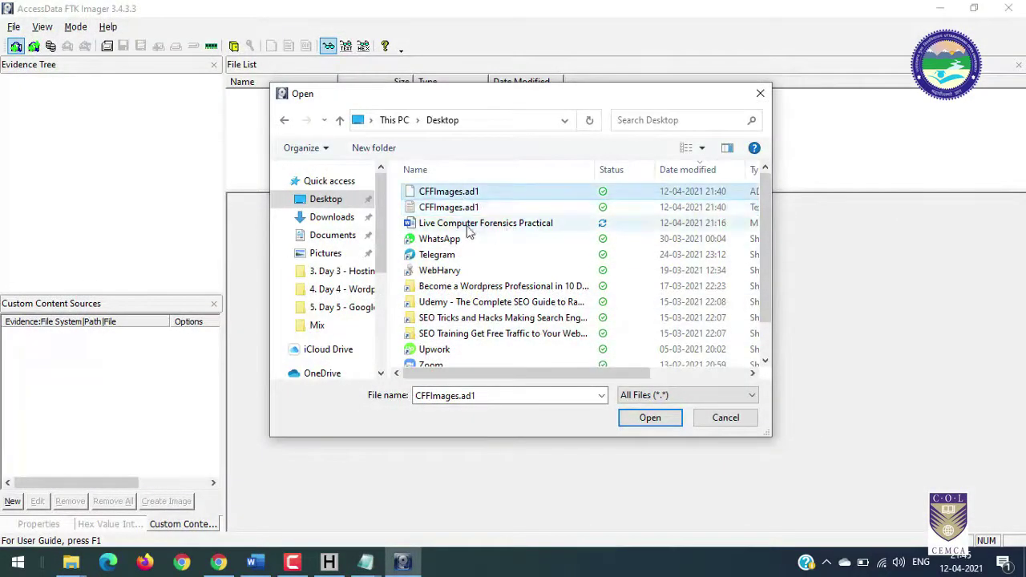
{"action": "left_click", "coordinate": [647, 418]}
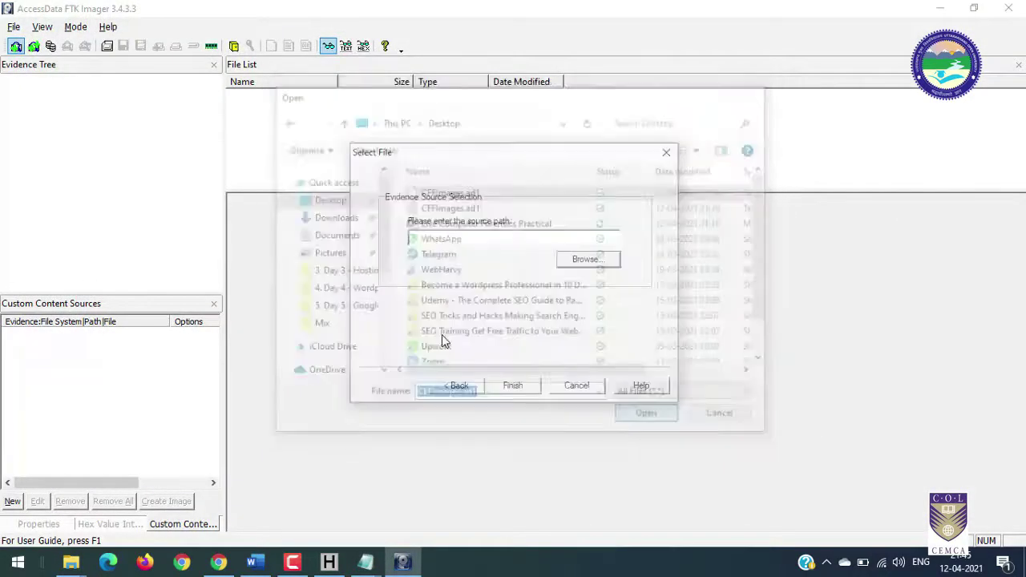
{"action": "left_click", "coordinate": [518, 385]}
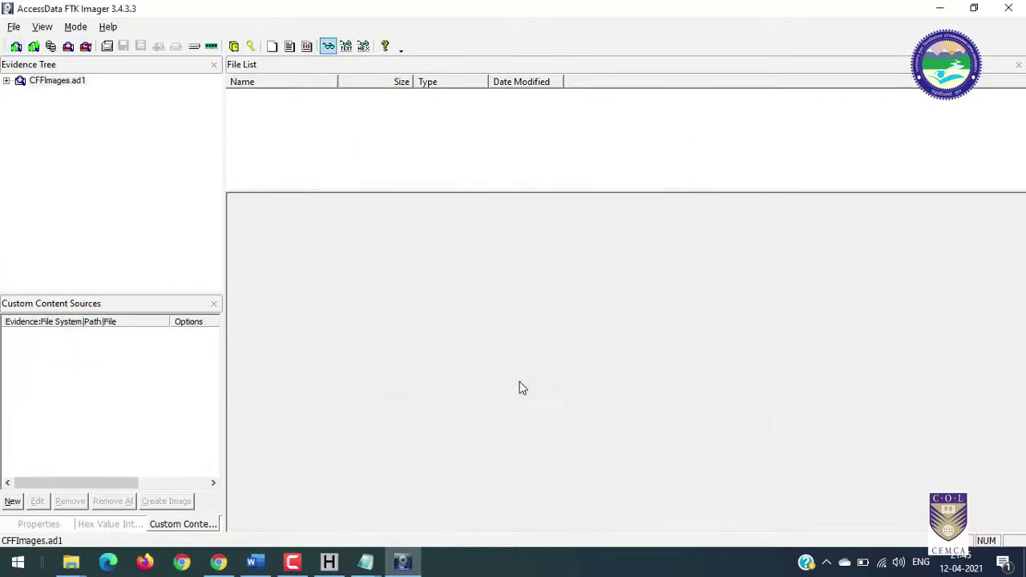
- Expand CFFImages.ad1 in the evidence tree and list the contents of the imaged Mix folder
{"action": "left_click", "coordinate": [6, 81]}
{"action": "left_click", "coordinate": [21, 93]}
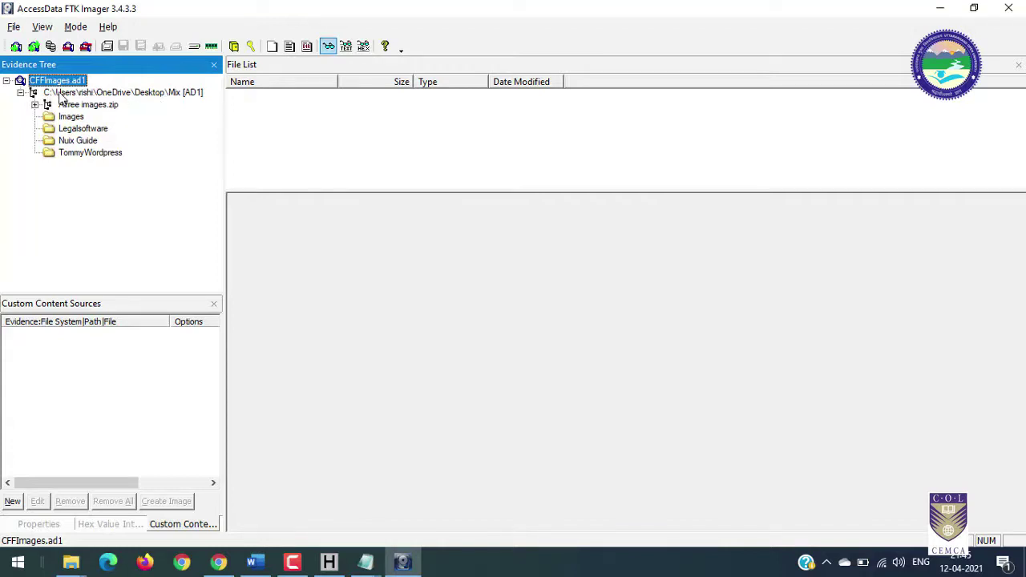
{"action": "left_click", "coordinate": [121, 95]}
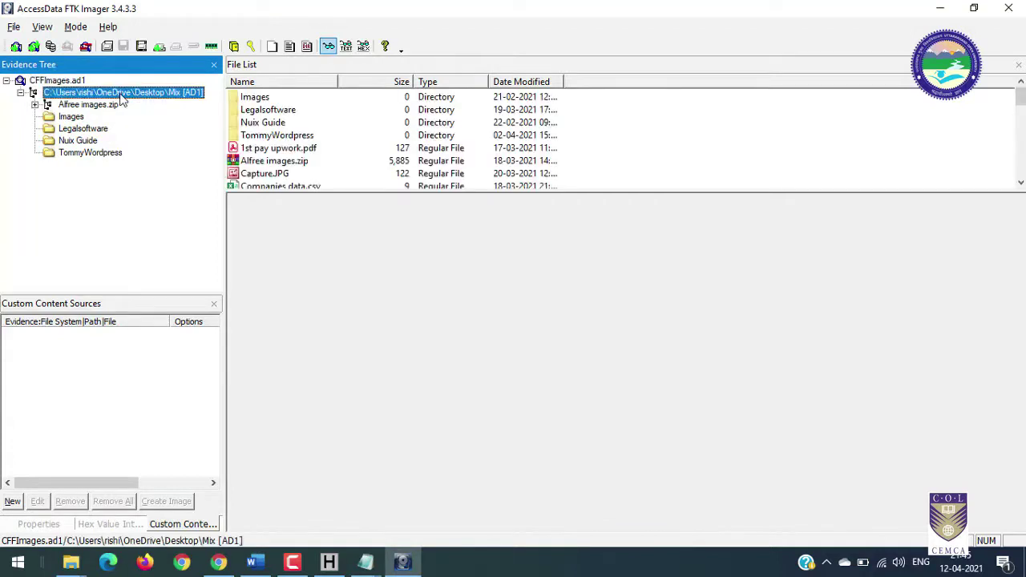
- Look through the Images, Legalsoftware, Nuix Guide and TommyWordpress folders and Alfree images.zip, ending at the Mix root
{"action": "left_click", "coordinate": [69, 117]}
{"action": "left_click", "coordinate": [77, 129]}
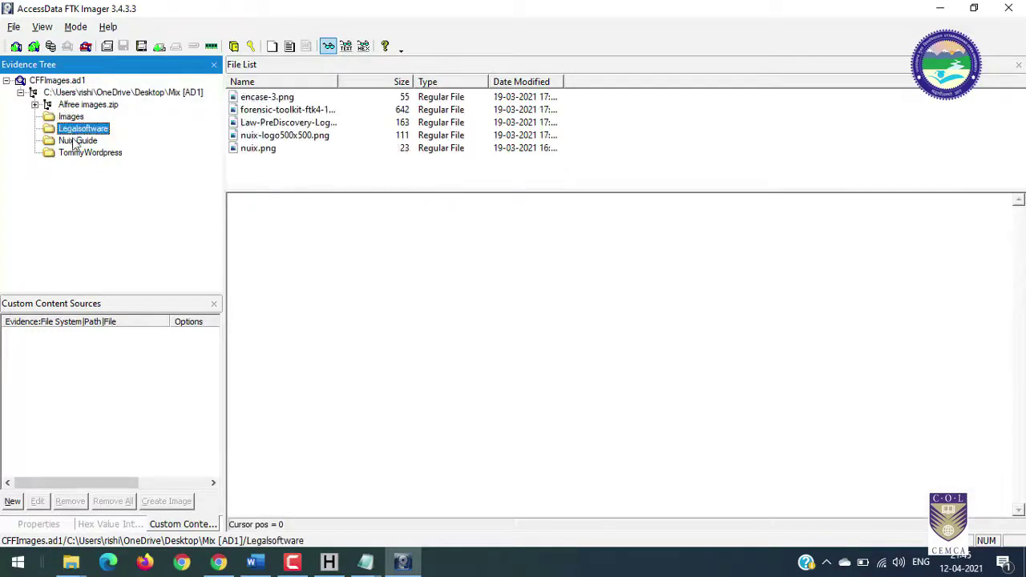
{"action": "left_click", "coordinate": [76, 141]}
{"action": "left_click", "coordinate": [75, 152]}
{"action": "left_click", "coordinate": [76, 141]}
{"action": "left_click", "coordinate": [76, 130]}
{"action": "left_click", "coordinate": [71, 117]}
{"action": "left_click", "coordinate": [78, 105]}
{"action": "left_click", "coordinate": [80, 94]}
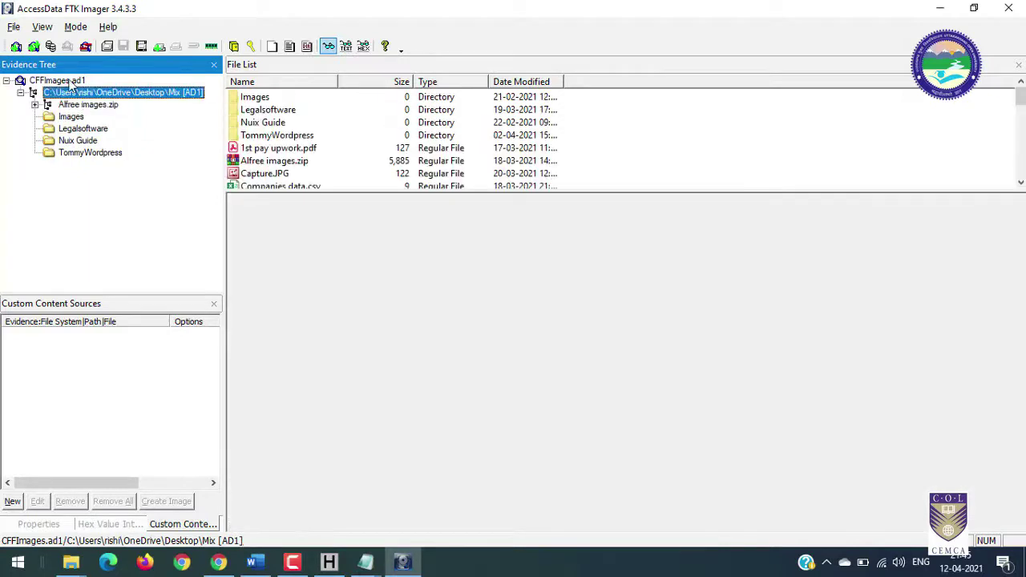
{"action": "left_click", "coordinate": [71, 83]}
{"action": "left_click", "coordinate": [78, 93]}
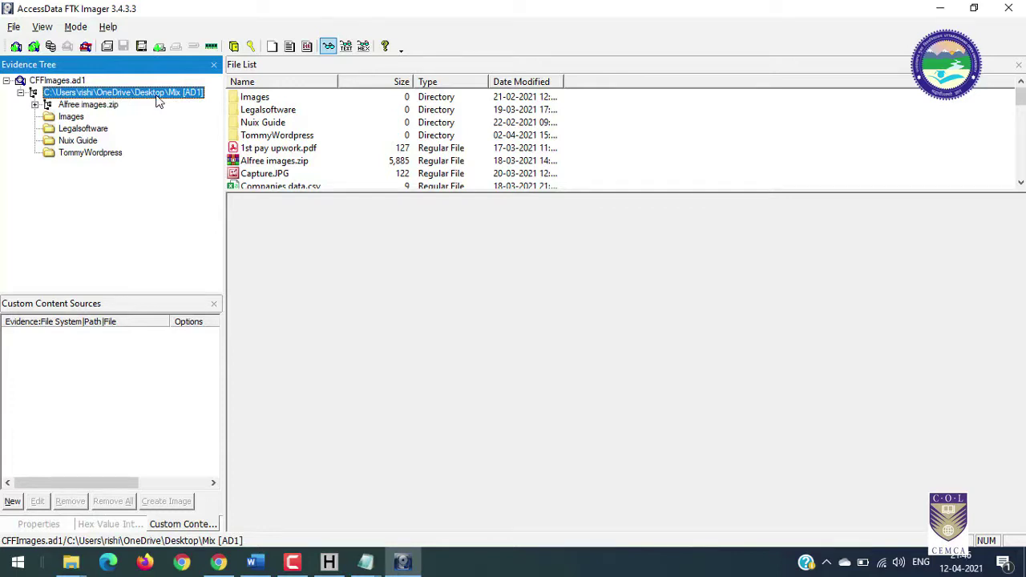
- Remove all evidence items from FTK Imager and close both FTK Imager and the Chrome window
{"action": "left_click", "coordinate": [84, 46]}
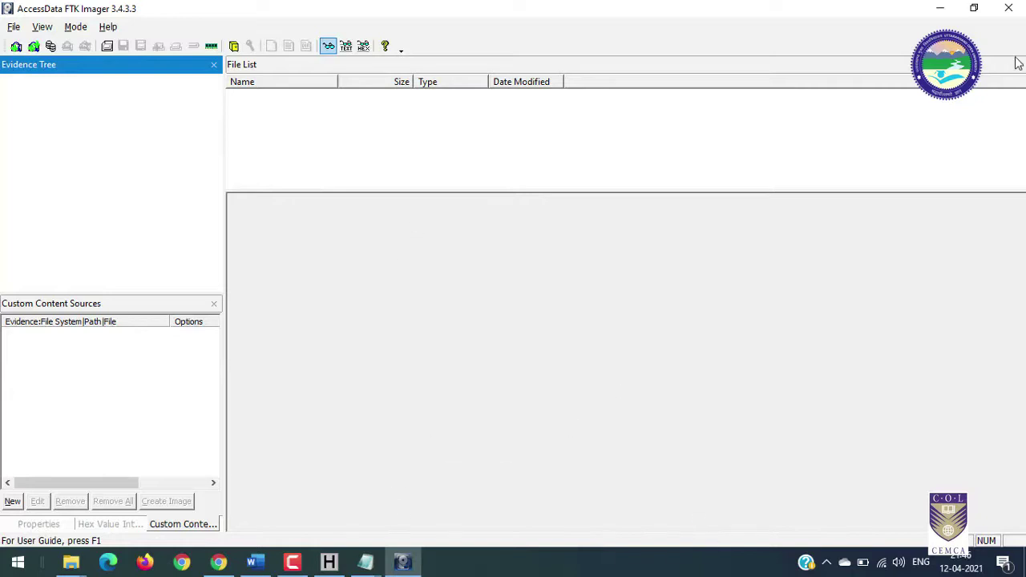
{"action": "left_click", "coordinate": [1010, 9]}
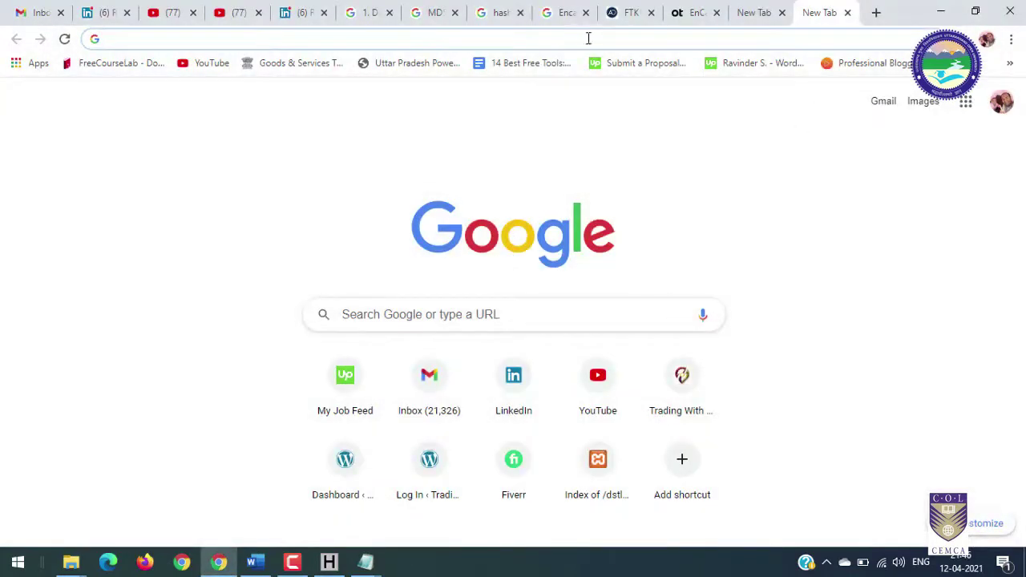
{"action": "left_click", "coordinate": [1020, 7]}
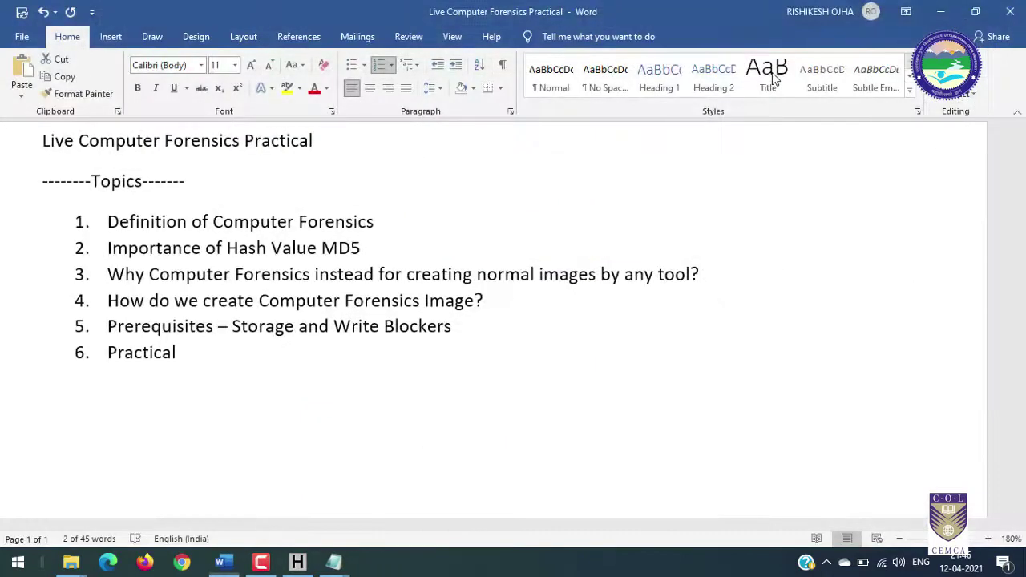
- Review the topic list in the Word document, highlighting the Practical and Prerequisites entries and the topics above them
{"action": "left_click", "coordinate": [181, 353]}
{"action": "left_click", "coordinate": [104, 353], "text": "shift"}
{"action": "left_click", "coordinate": [323, 386]}
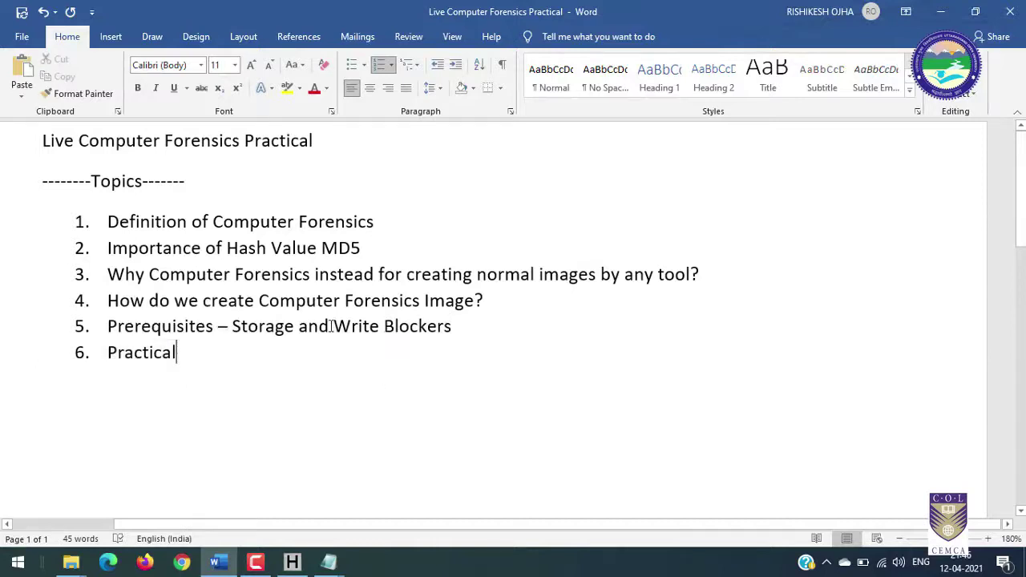
{"action": "left_click_drag", "start_coordinate": [195, 326], "coordinate": [440, 328]}
{"action": "key", "text": "Right"}
{"action": "key", "text": "Down"}
{"action": "key", "text": "shift+Up"}
{"action": "key", "text": "shift+Up"}
{"action": "key", "text": "shift+Up"}
{"action": "key", "text": "shift+Up"}
{"action": "key", "text": "shift+Up"}
{"action": "key", "text": "shift+Home"}
{"action": "key", "text": "Right"}
{"action": "left_click", "coordinate": [100, 344]}
{"action": "left_click", "coordinate": [838, 224]}
- Leave the Word document and close the Notepad file of MD5 hashes without saving its changes
{"action": "key", "text": "alt+Tab"}
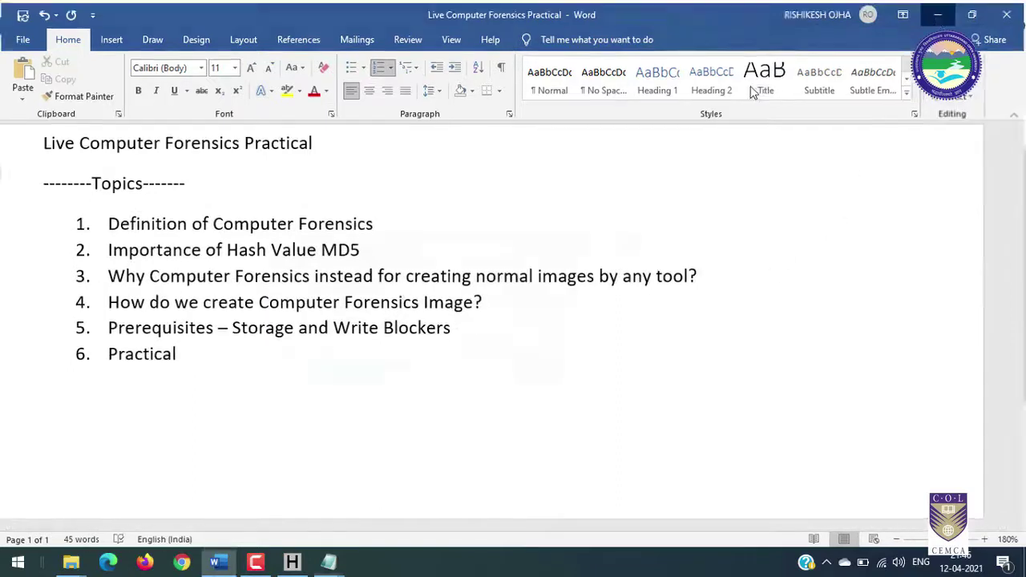
{"action": "left_click", "coordinate": [675, 208]}
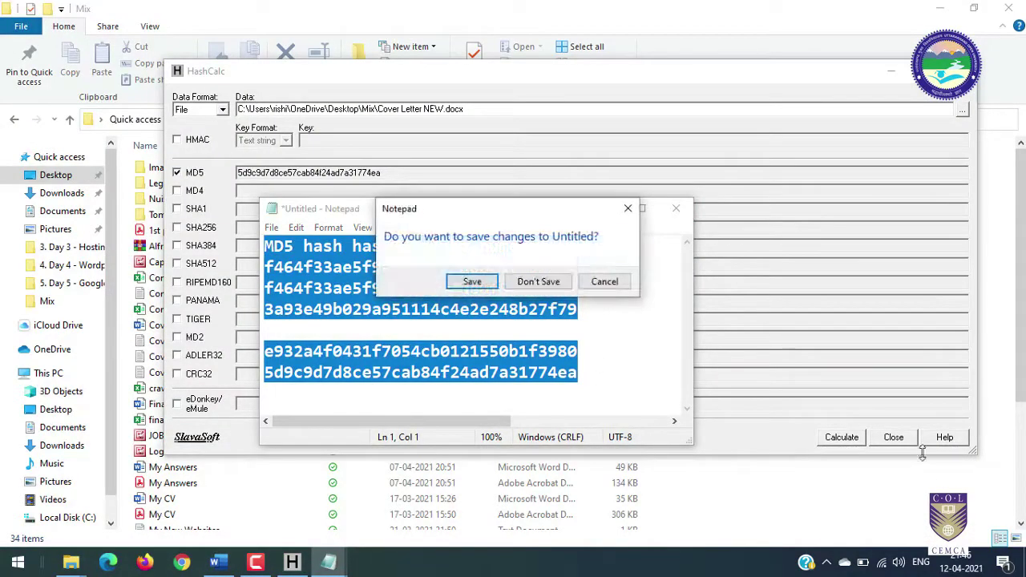
{"action": "left_click", "coordinate": [560, 285]}
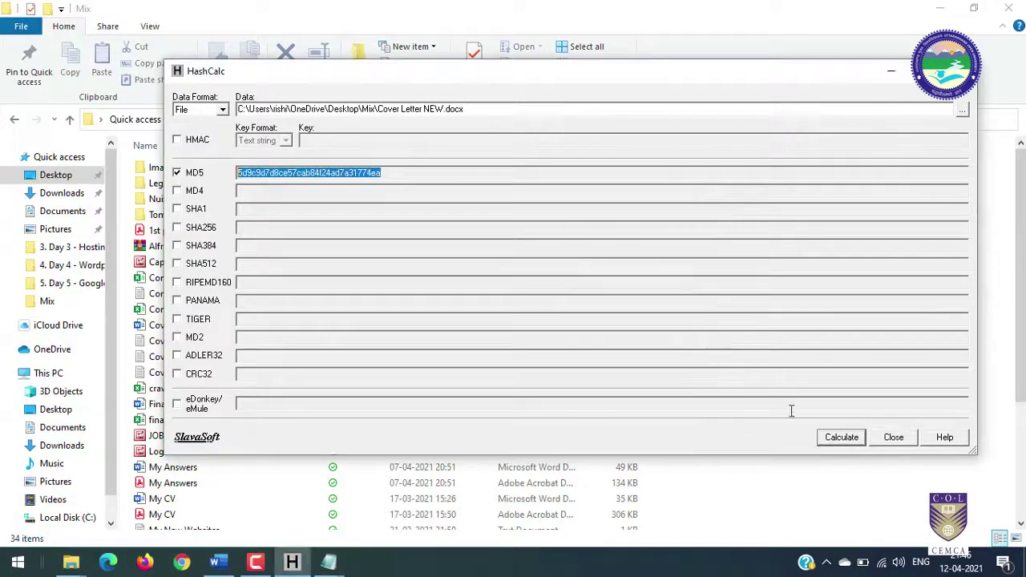
- Close HashCalc and the Mix folder window to reveal the desktop
{"action": "left_click", "coordinate": [905, 437]}
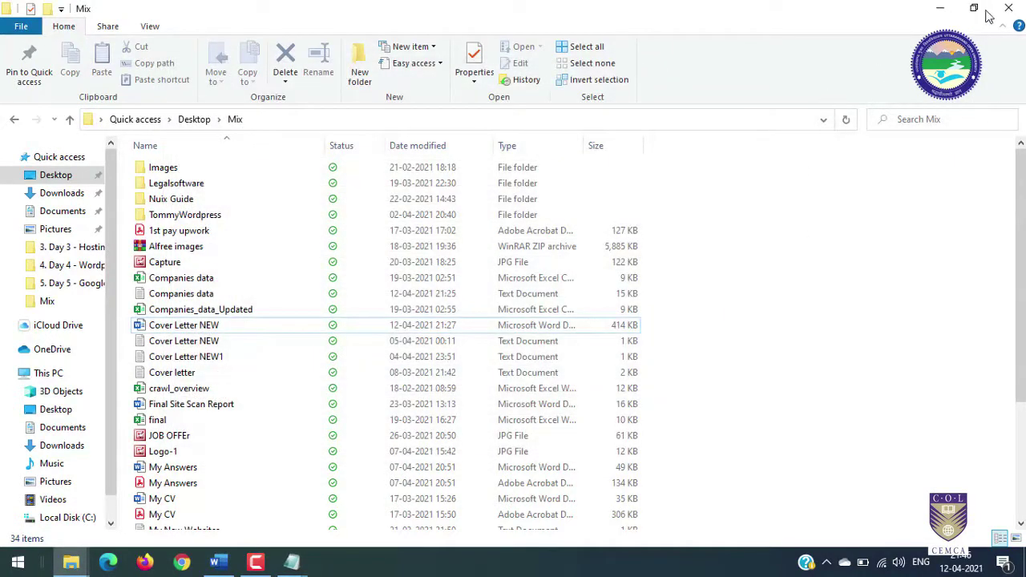
{"action": "left_click", "coordinate": [1009, 8]}
{"action": "left_click", "coordinate": [1009, 8]}
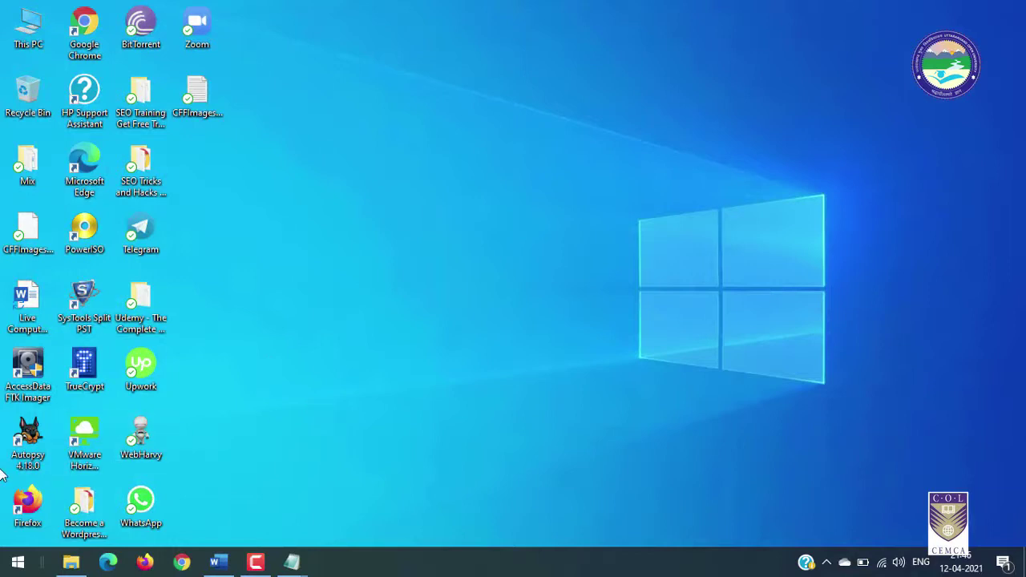
- Point out the CFFImages.ad1 image file on the desktop and launch Autopsy 4.18.0
{"action": "left_click", "coordinate": [36, 244]}
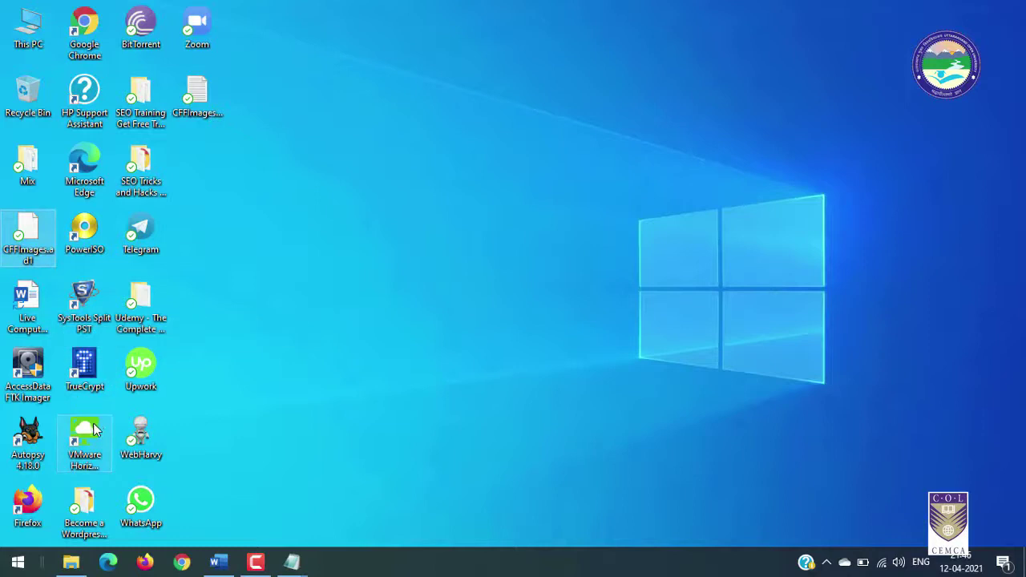
{"action": "left_click", "coordinate": [28, 439]}
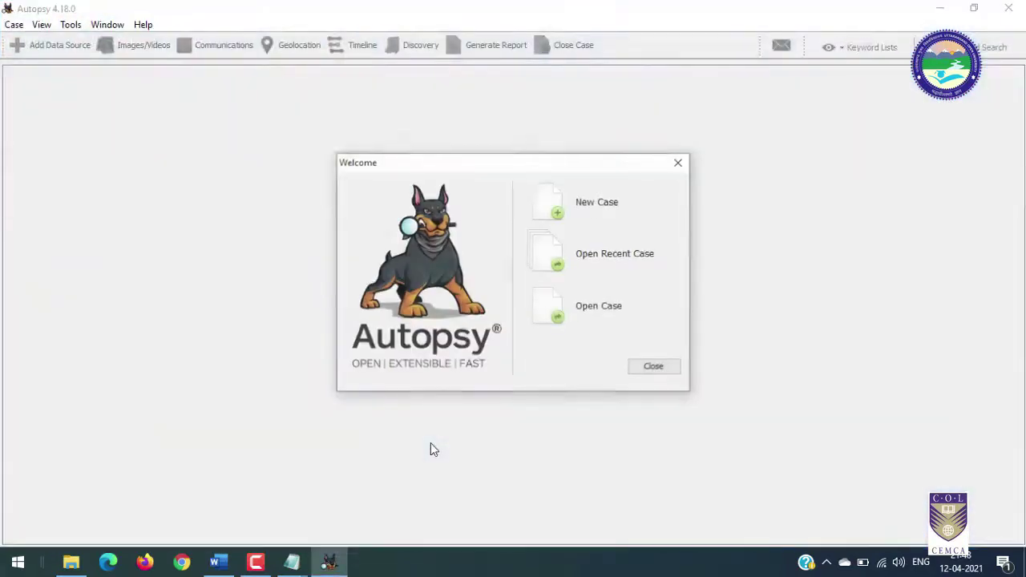
- Create a new case and name it DDMMYY_Client_Location
{"action": "left_click", "coordinate": [554, 218]}
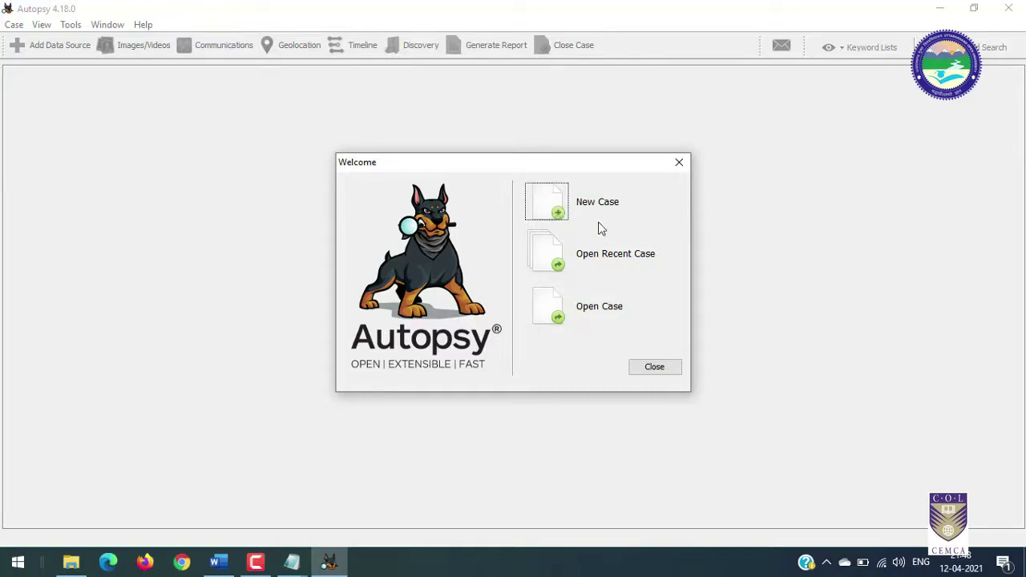
{"action": "left_click", "coordinate": [549, 203]}
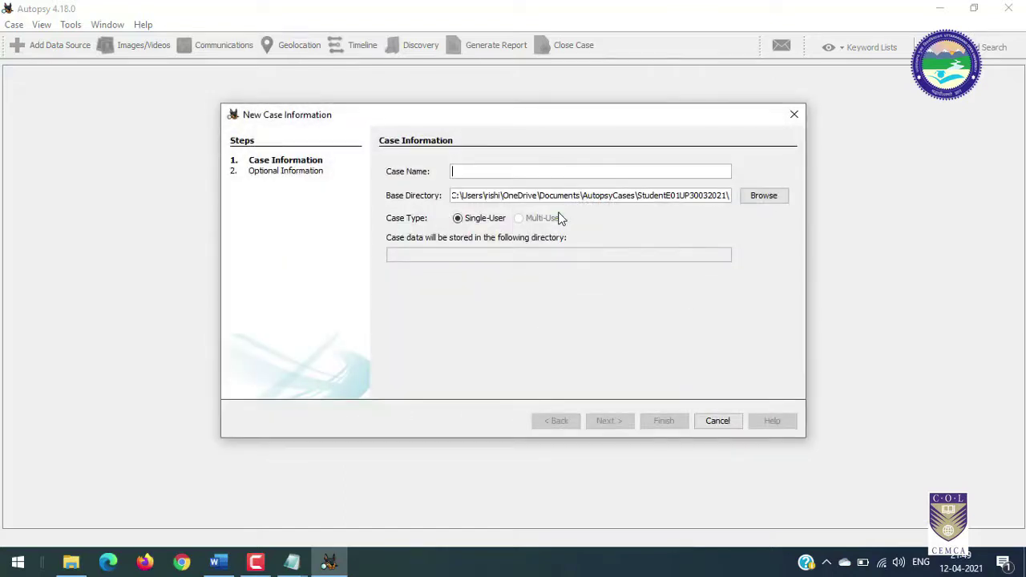
{"action": "left_click", "coordinate": [477, 173]}
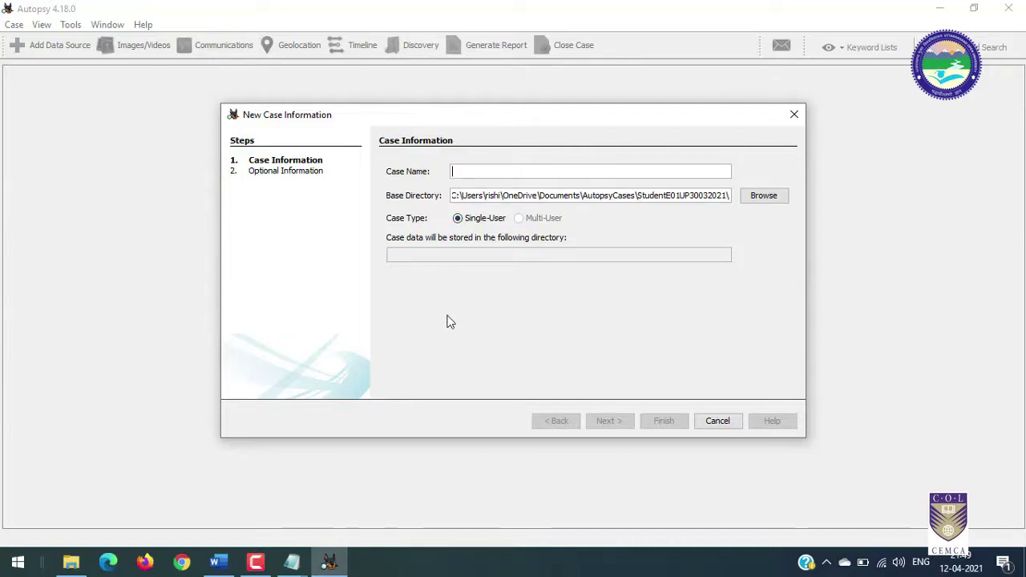
{"action": "type", "text": "D"}
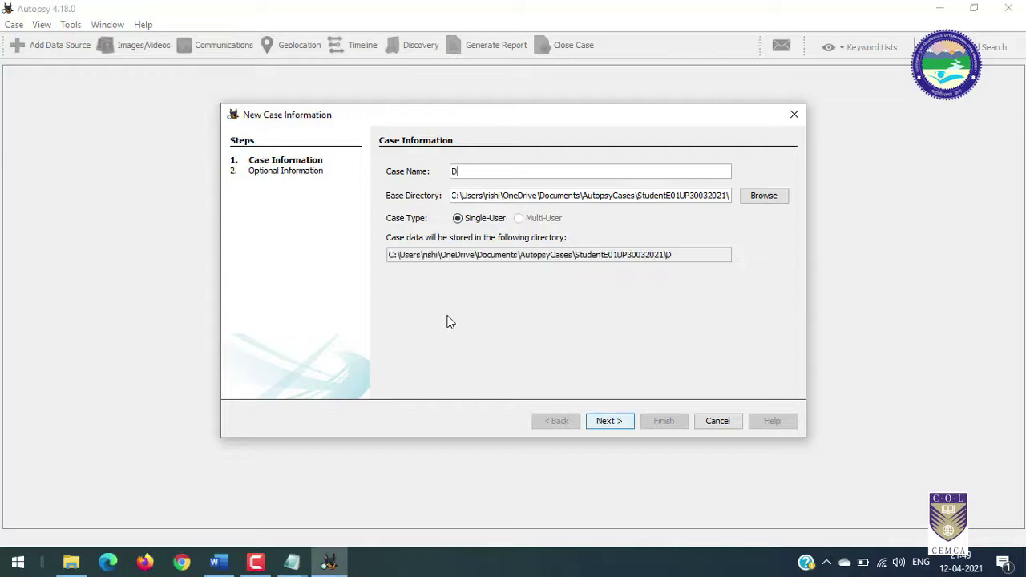
{"action": "type", "text": "DMMYY"}
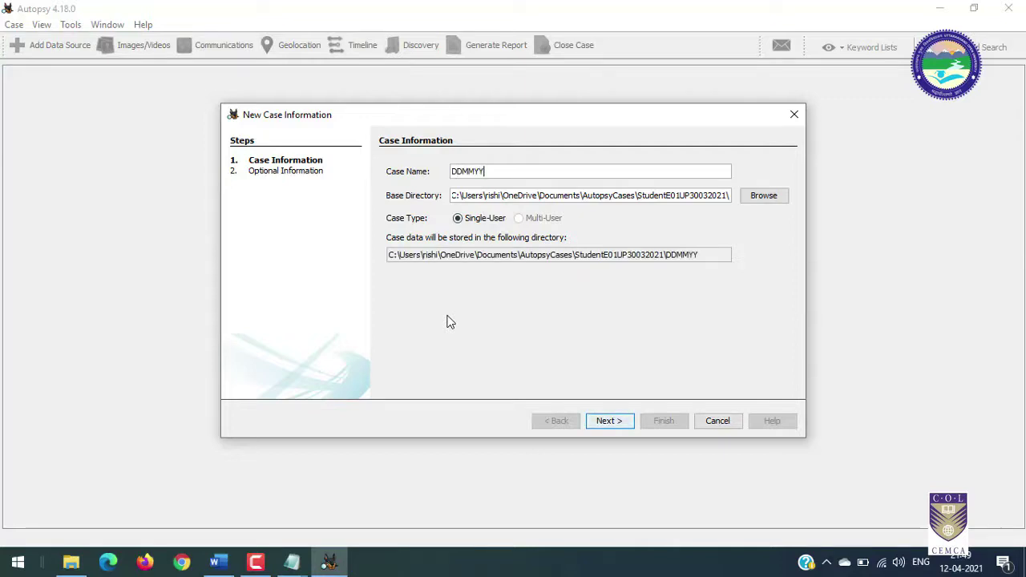
{"action": "type", "text": "_Client_Location"}
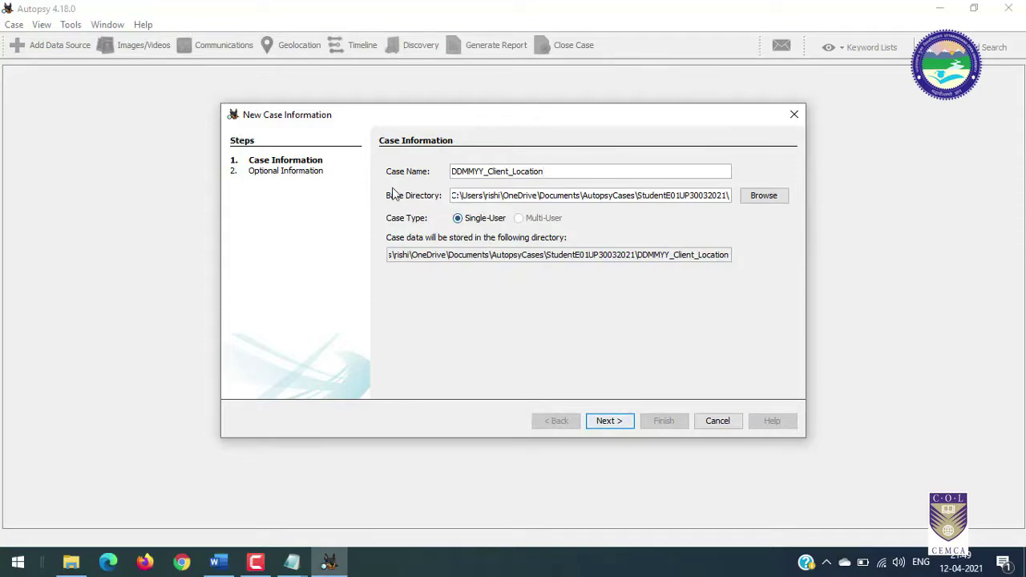
- Copy the case's base directory path and paste it at the end of the FTK Imager report in Notepad
{"action": "left_click_drag", "start_coordinate": [648, 196], "coordinate": [736, 199]}
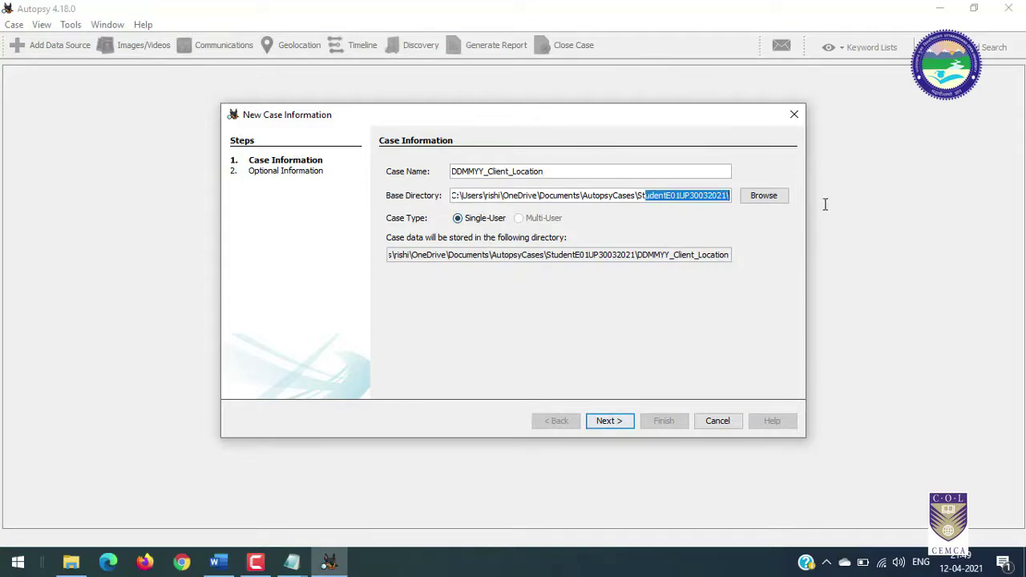
{"action": "left_click", "coordinate": [539, 195]}
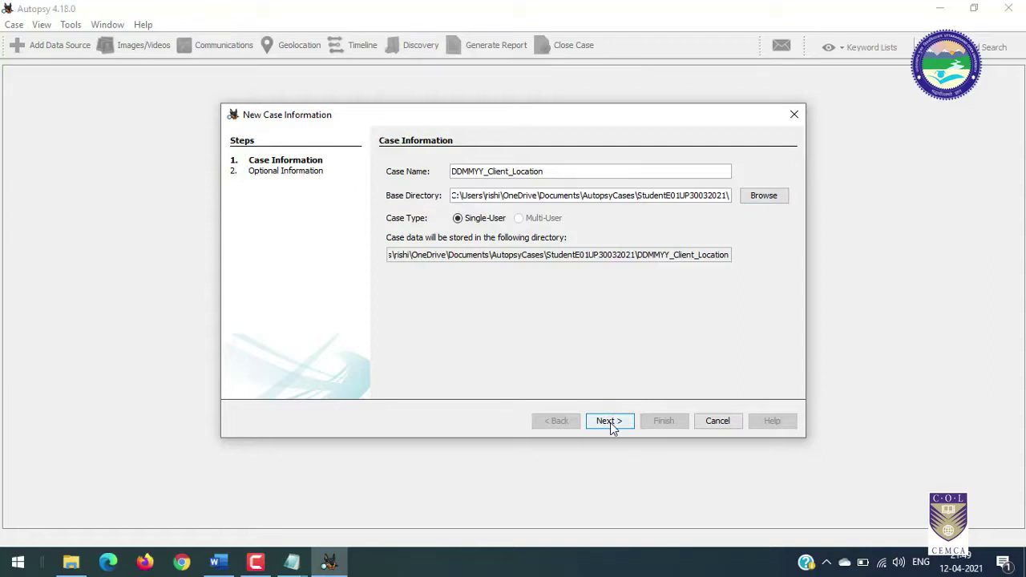
{"action": "left_click_drag", "start_coordinate": [499, 196], "coordinate": [750, 199]}
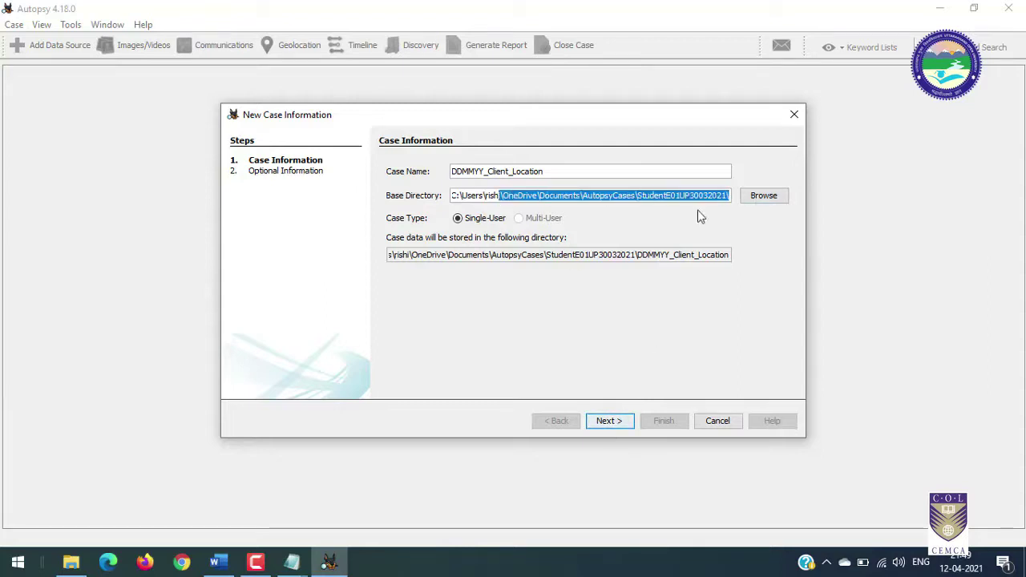
{"action": "left_click", "coordinate": [470, 195]}
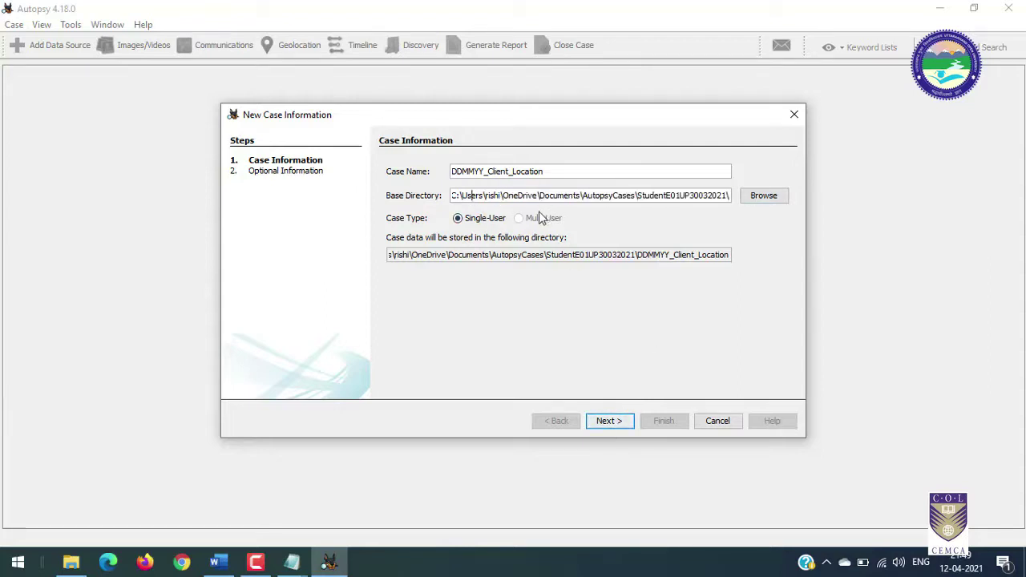
{"action": "triple_click", "coordinate": [623, 195]}
{"action": "key", "text": "ctrl+c"}
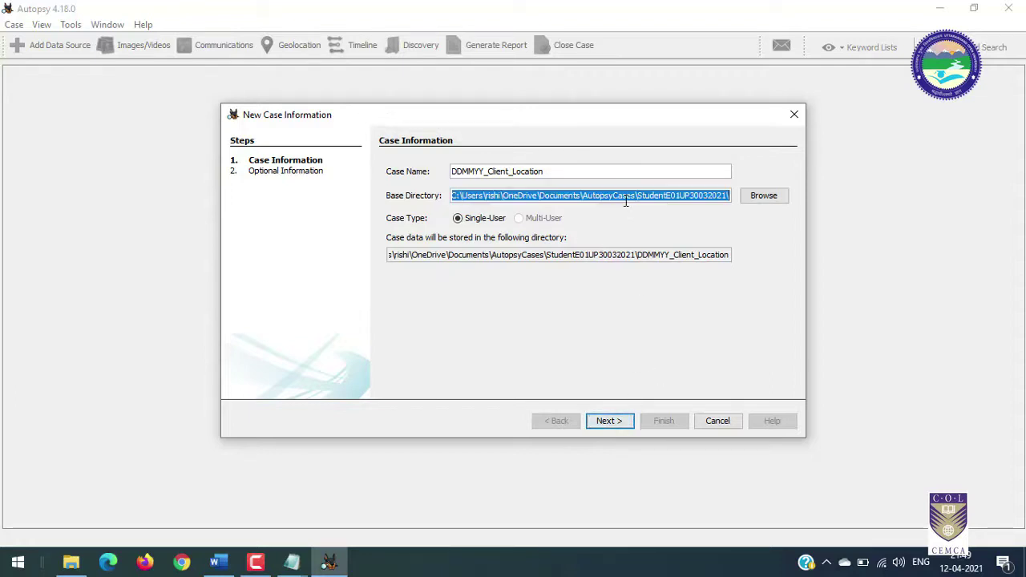
{"action": "left_click", "coordinate": [294, 561]}
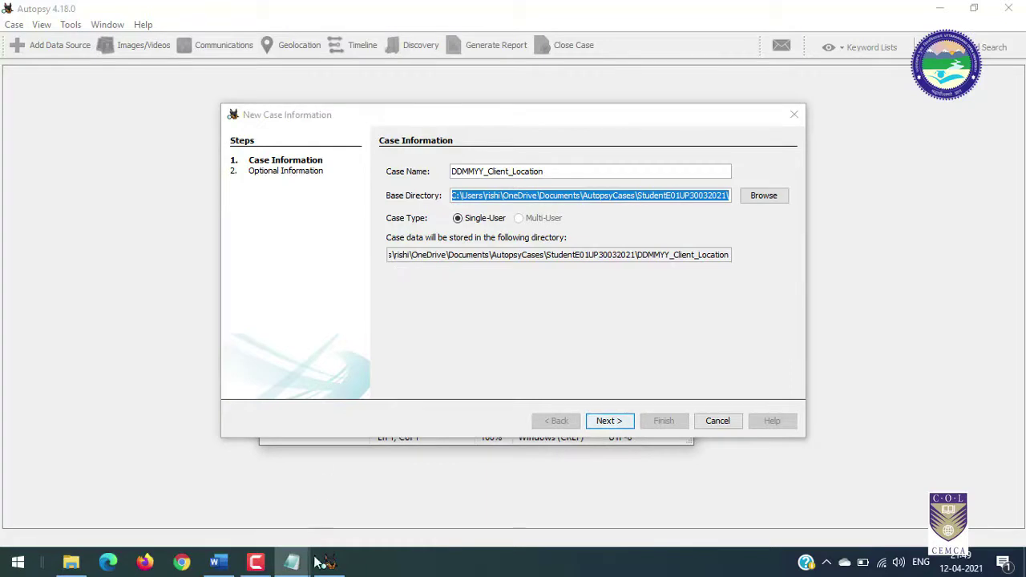
{"action": "mouse_move", "coordinate": [308, 562]}
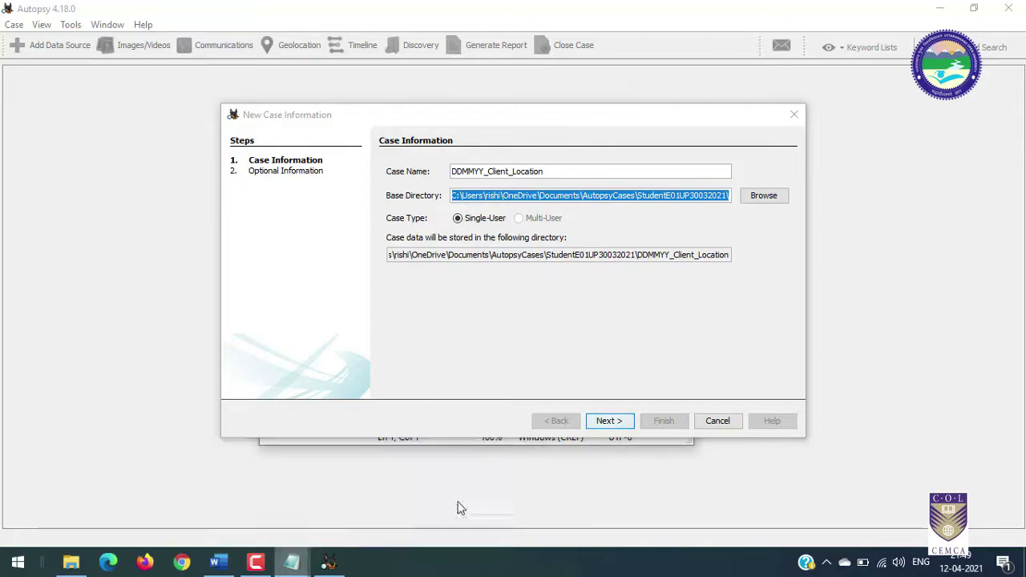
{"action": "left_click", "coordinate": [301, 452]}
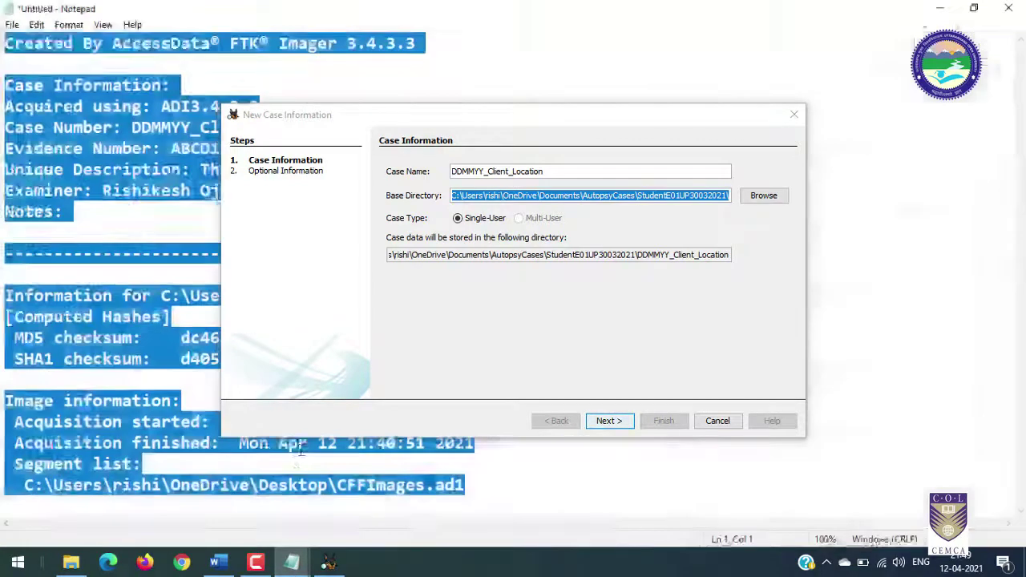
{"action": "left_click", "coordinate": [491, 500]}
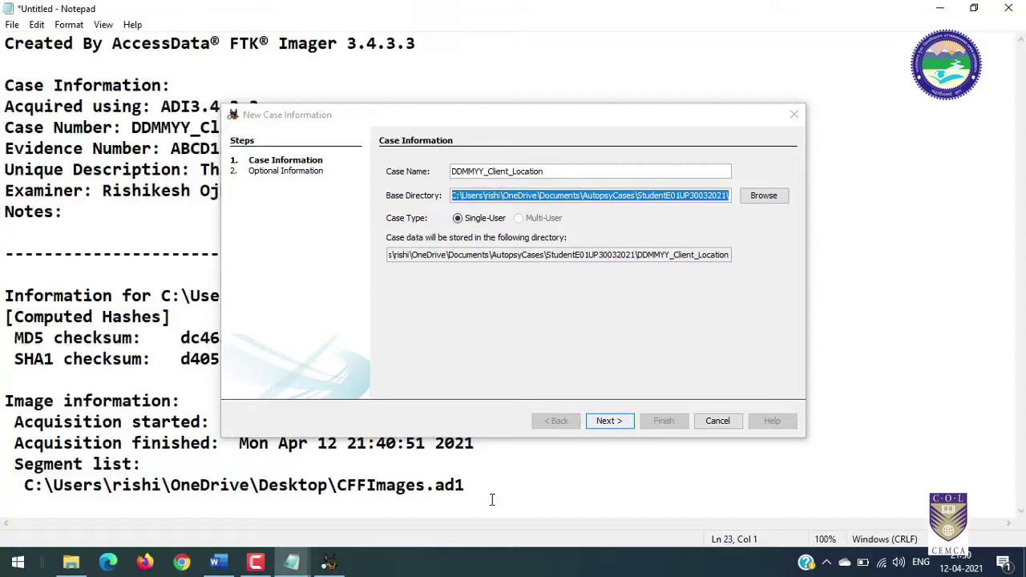
{"action": "key", "text": "ctrl+v"}
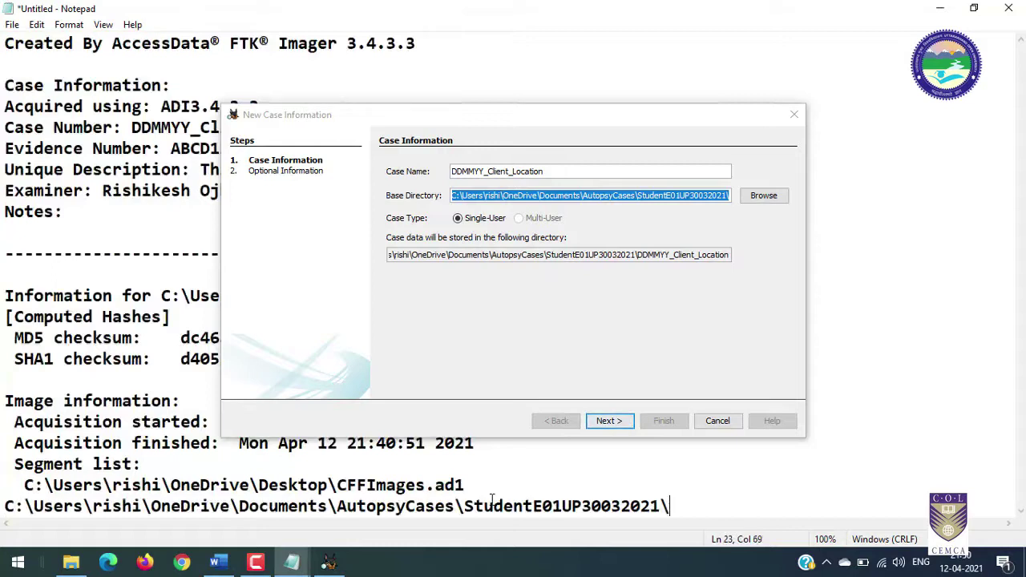
- Continue to the optional case information, set the case number to 20210412_001 and finish creating the case
{"action": "left_click", "coordinate": [611, 427]}
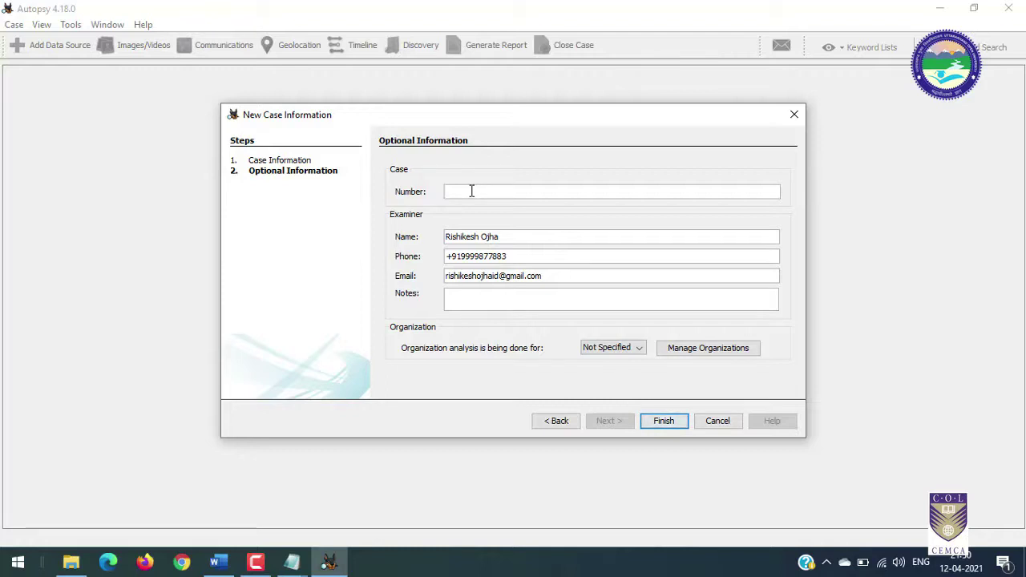
{"action": "type", "text": "20210412_001"}
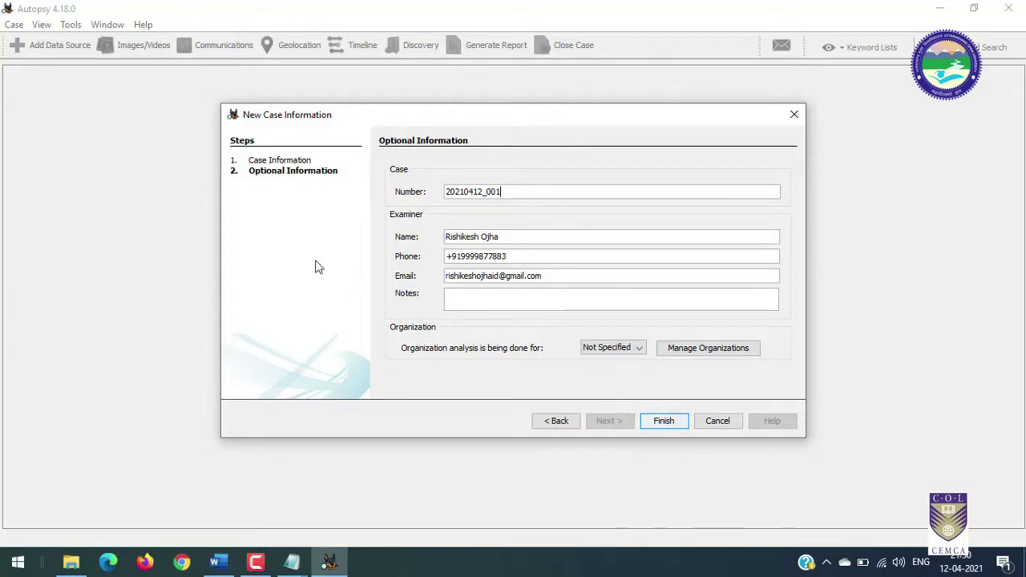
{"action": "left_click", "coordinate": [664, 423]}
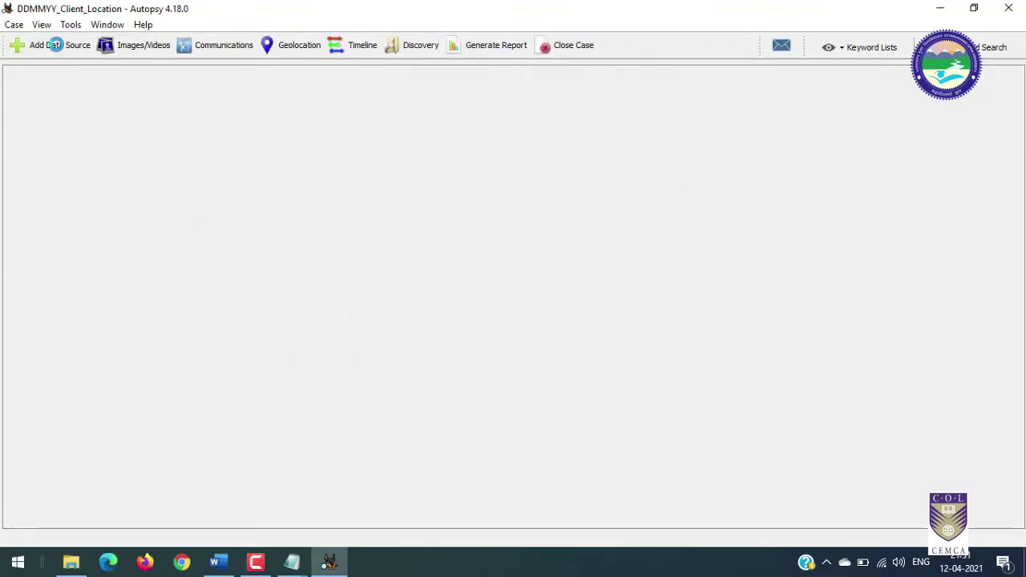
- Add a data source of type Disk Image or VM File, showing all file types to choose CFFImages.ad1 from the Desktop
{"action": "left_click", "coordinate": [56, 45]}
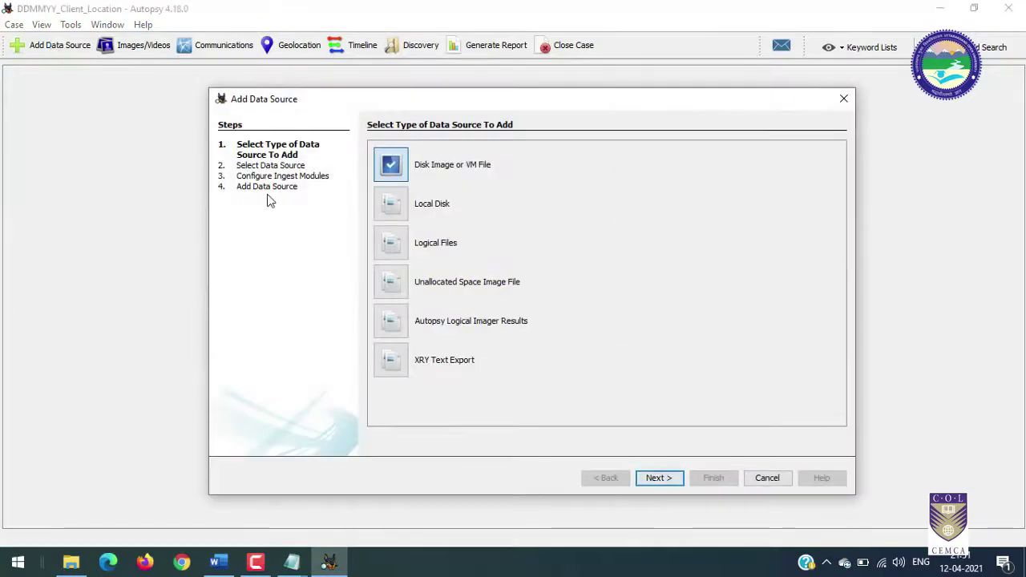
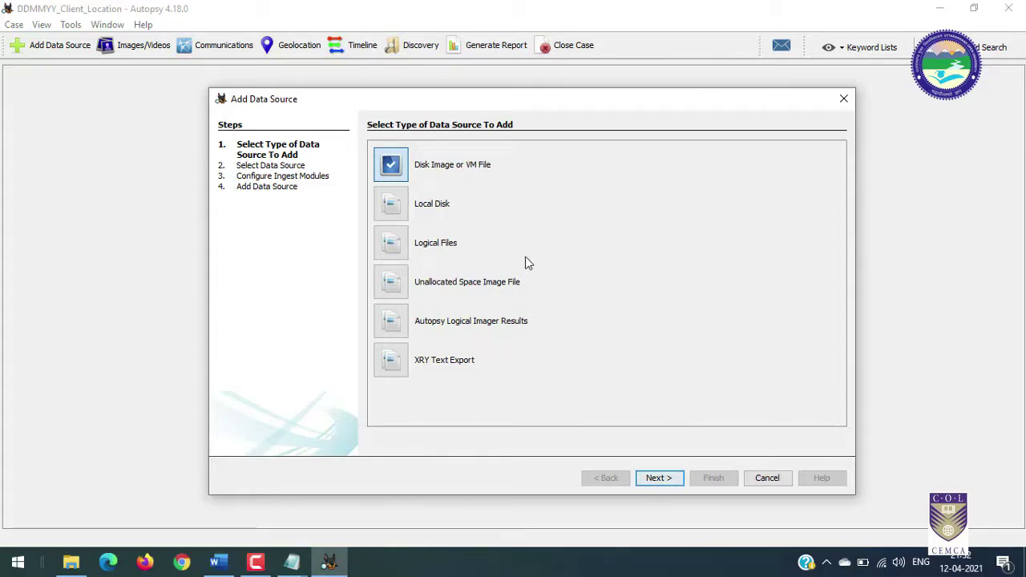
{"action": "left_click", "coordinate": [656, 478]}
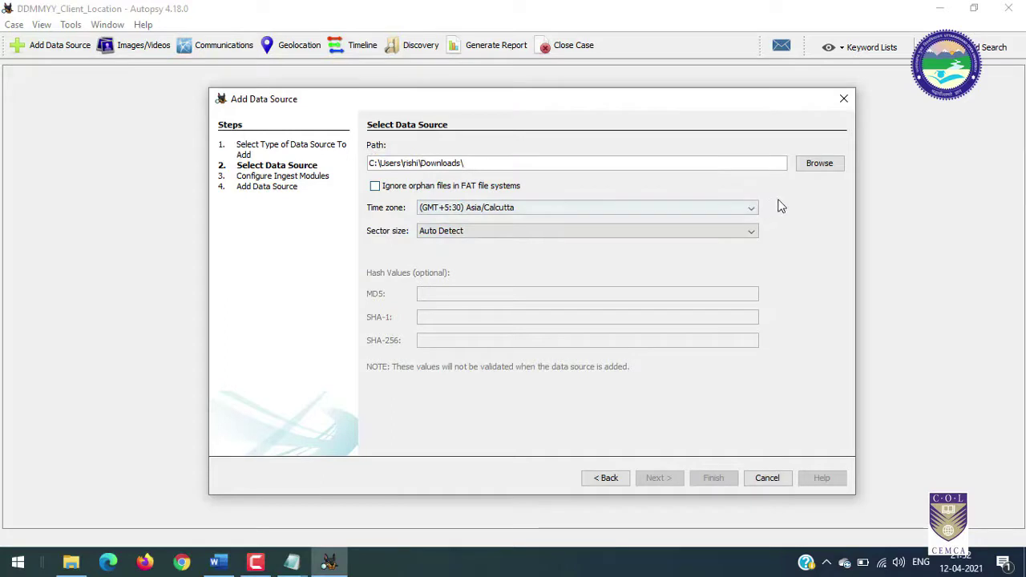
{"action": "left_click", "coordinate": [819, 163]}
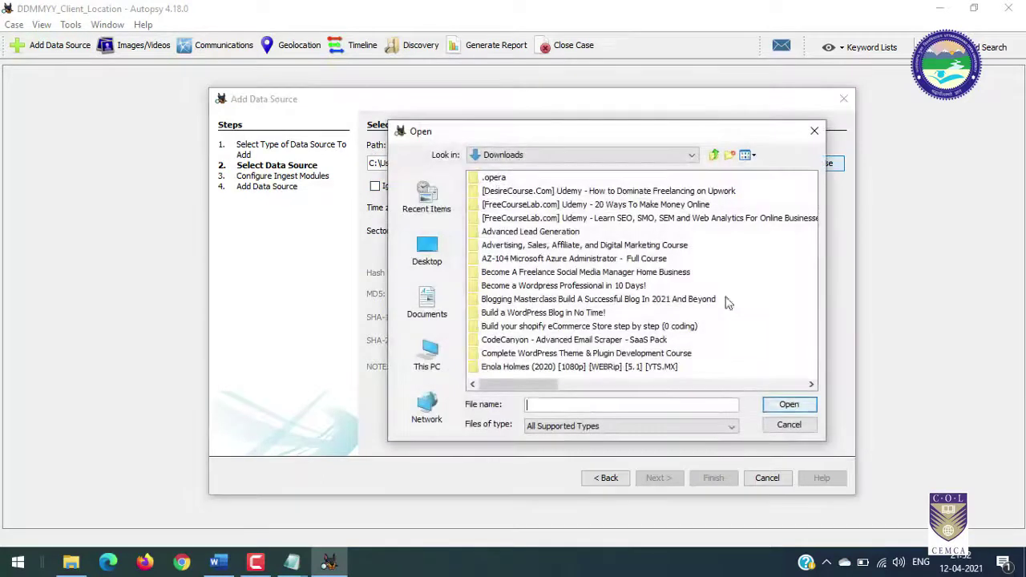
{"action": "left_click", "coordinate": [426, 258]}
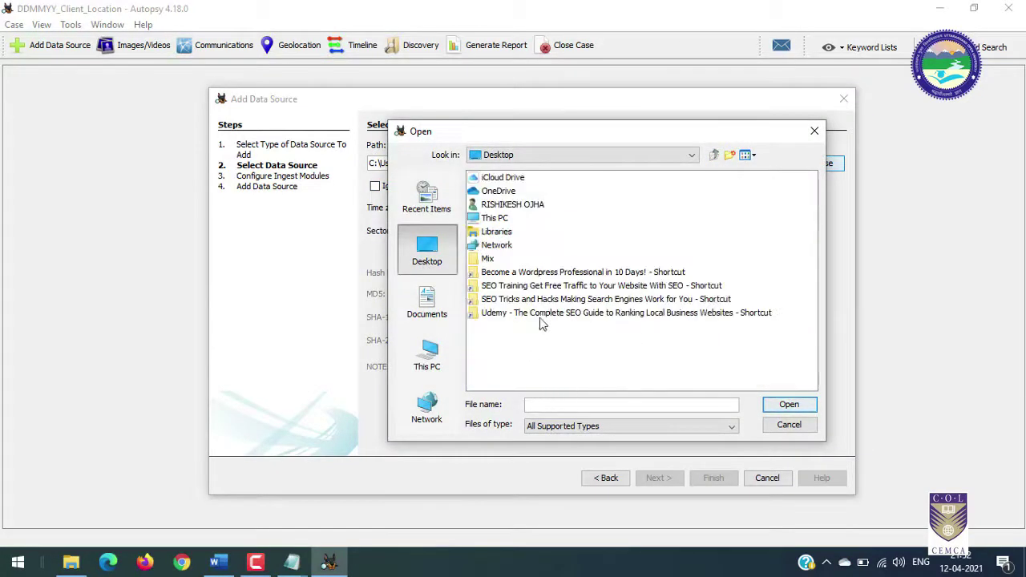
{"action": "left_click", "coordinate": [584, 425]}
{"action": "left_click", "coordinate": [573, 442]}
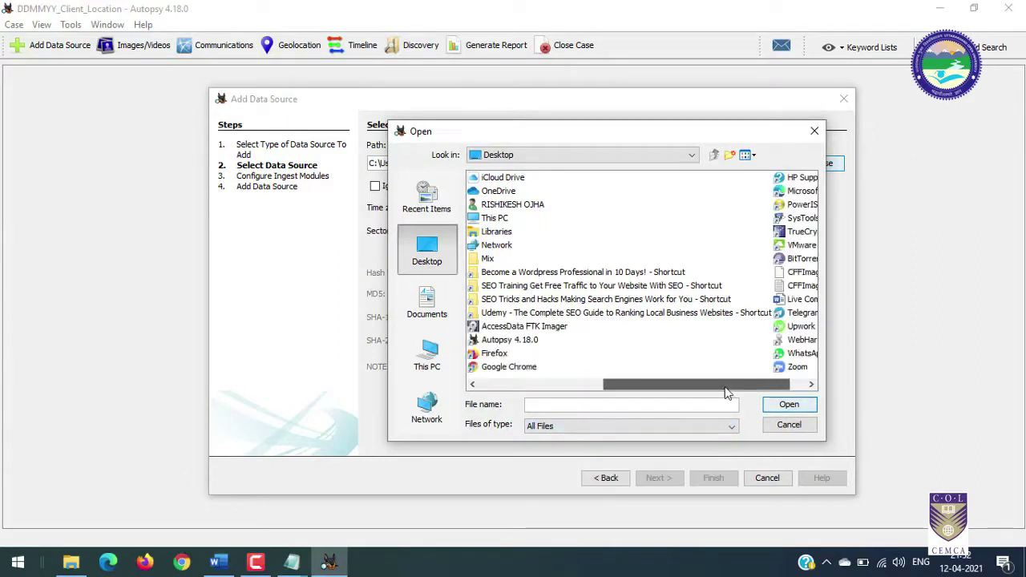
{"action": "left_click", "coordinate": [802, 272]}
{"action": "left_click", "coordinate": [778, 404]}
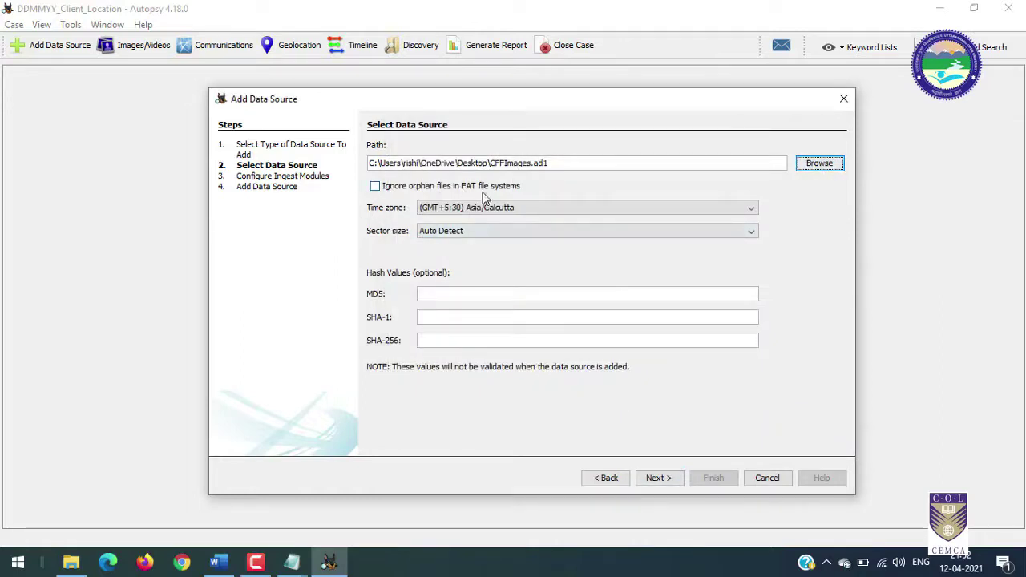
- Browse the available time zones and set the data source's time zone to (GMT+5:00) Asia/Aqtobe
{"action": "left_click", "coordinate": [487, 213]}
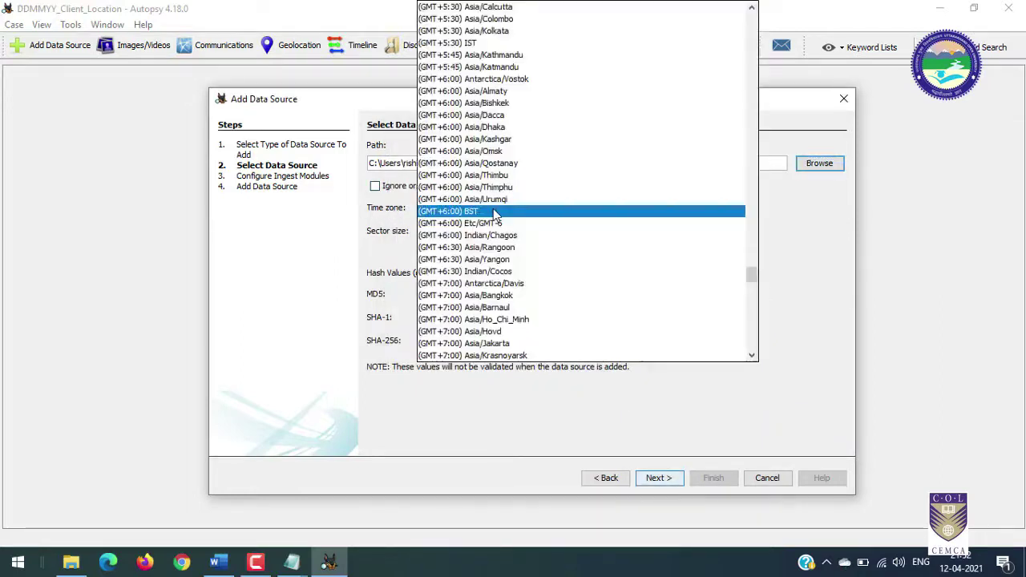
{"action": "left_click_drag", "start_coordinate": [751, 274], "coordinate": [747, 199]}
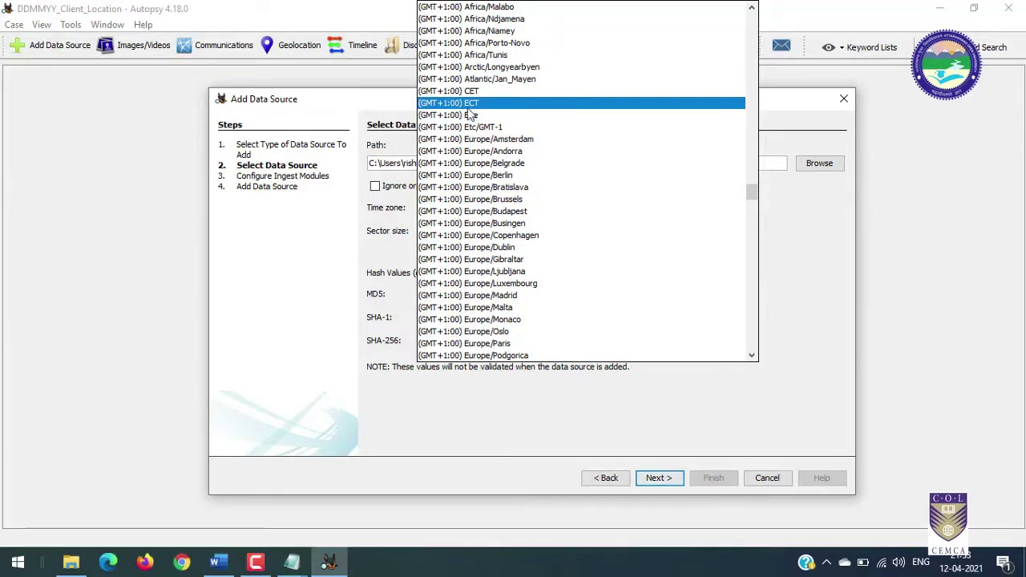
{"action": "left_click_drag", "start_coordinate": [751, 193], "coordinate": [749, 238]}
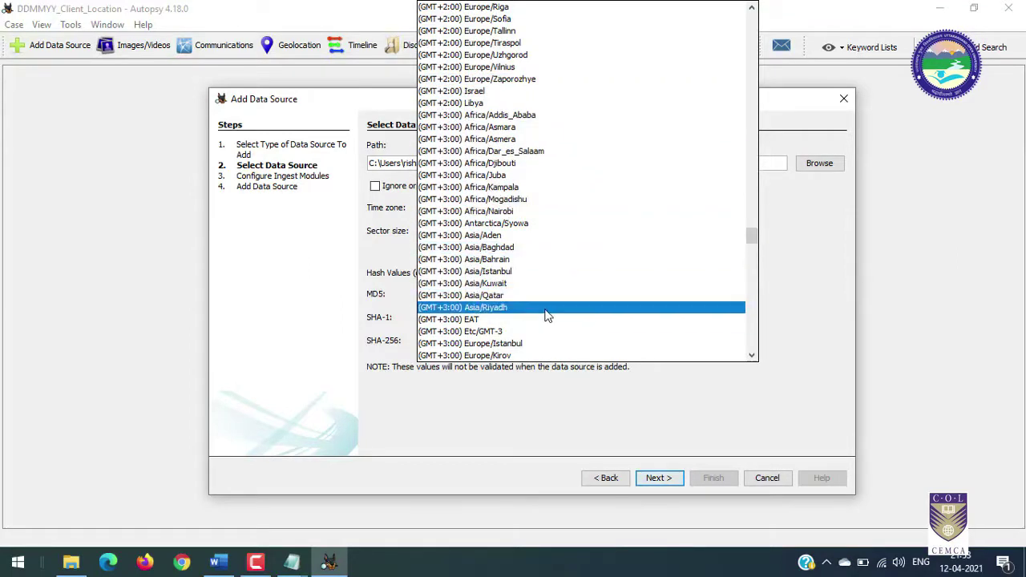
{"action": "scroll", "coordinate": [529, 344], "scroll_direction": "down", "scroll_amount": 15}
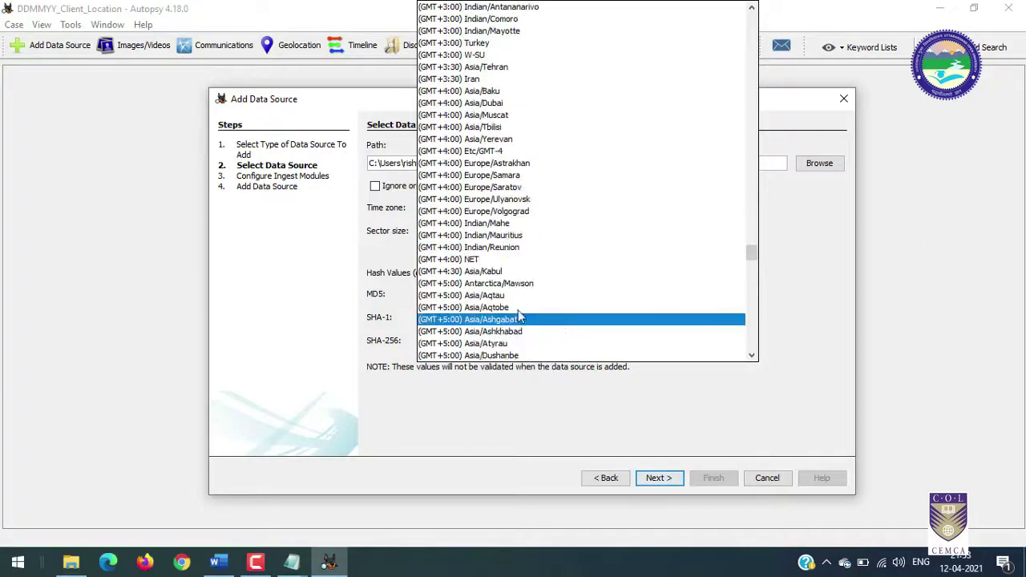
{"action": "left_click", "coordinate": [495, 312]}
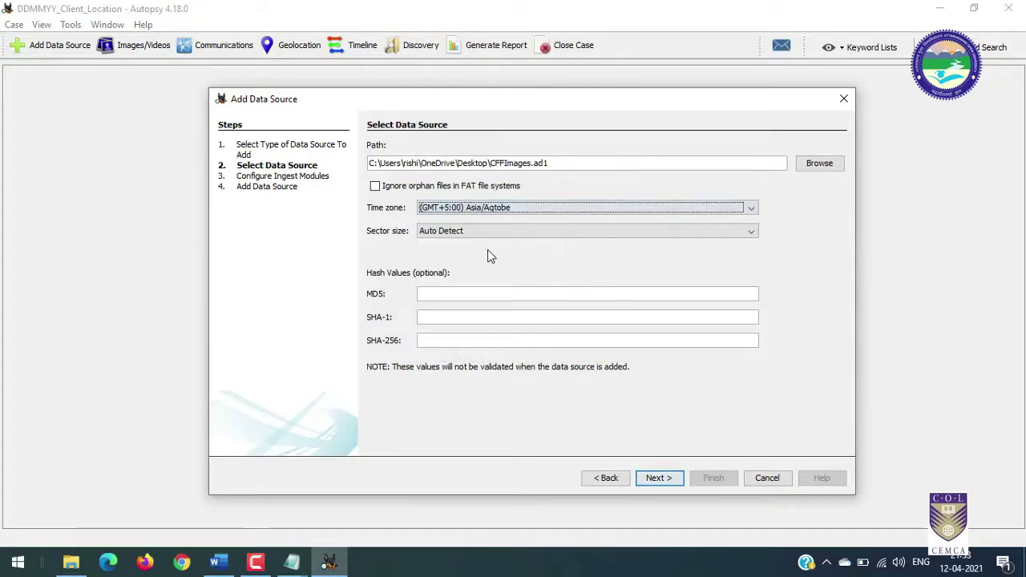
- Copy the image's MD5 checksum from the FTK Imager report in Notepad into the data source's MD5 hash value
{"action": "left_click", "coordinate": [457, 296]}
{"action": "mouse_move", "coordinate": [291, 561]}
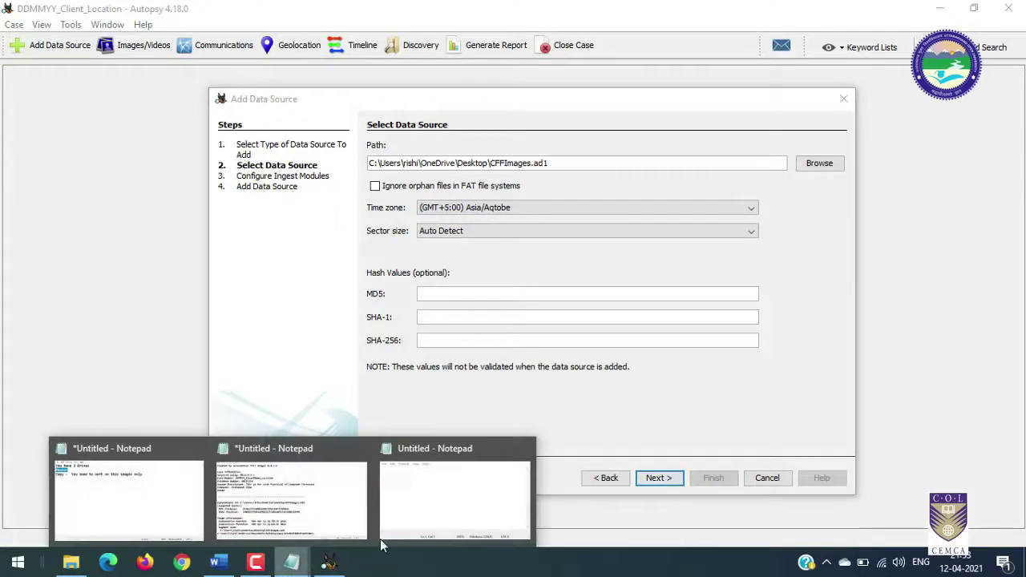
{"action": "left_click", "coordinate": [282, 503]}
{"action": "left_click", "coordinate": [397, 337]}
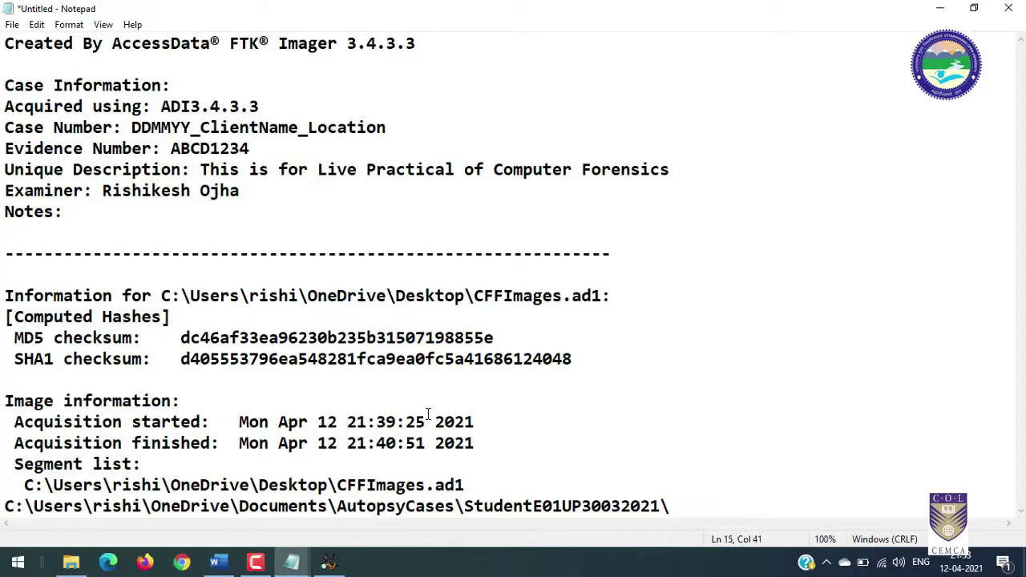
{"action": "left_click_drag", "start_coordinate": [514, 335], "coordinate": [180, 336]}
{"action": "key", "text": "ctrl+c"}
{"action": "left_click", "coordinate": [942, 9]}
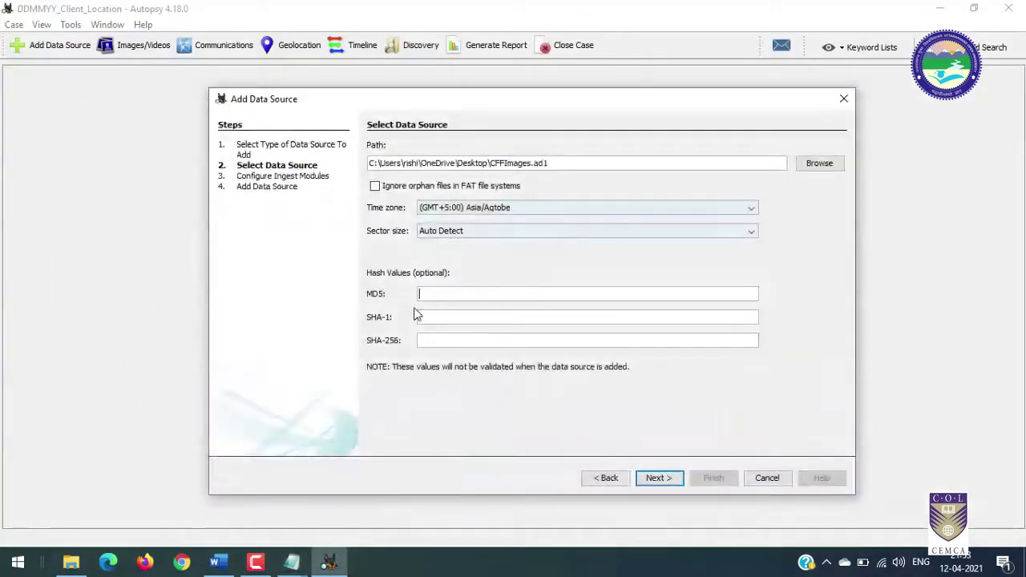
{"action": "key", "text": "ctrl+v"}
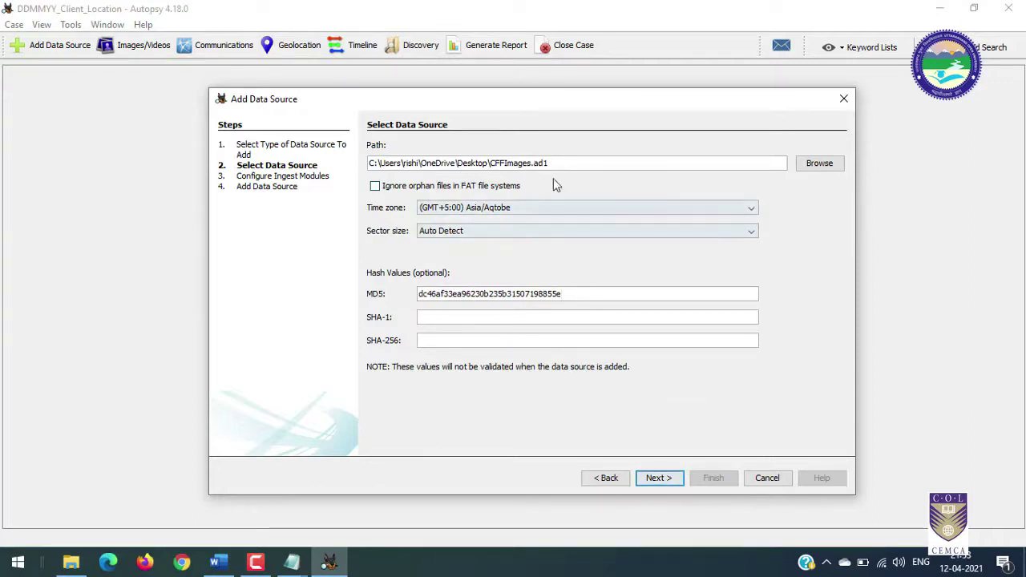
- Continue to the ingest module configuration and review the full list of modules offered for the data source
{"action": "left_click", "coordinate": [658, 480]}
{"action": "scroll", "coordinate": [553, 305], "scroll_direction": "down", "scroll_amount": 3}
{"action": "scroll", "coordinate": [544, 295], "scroll_direction": "up", "scroll_amount": 1}
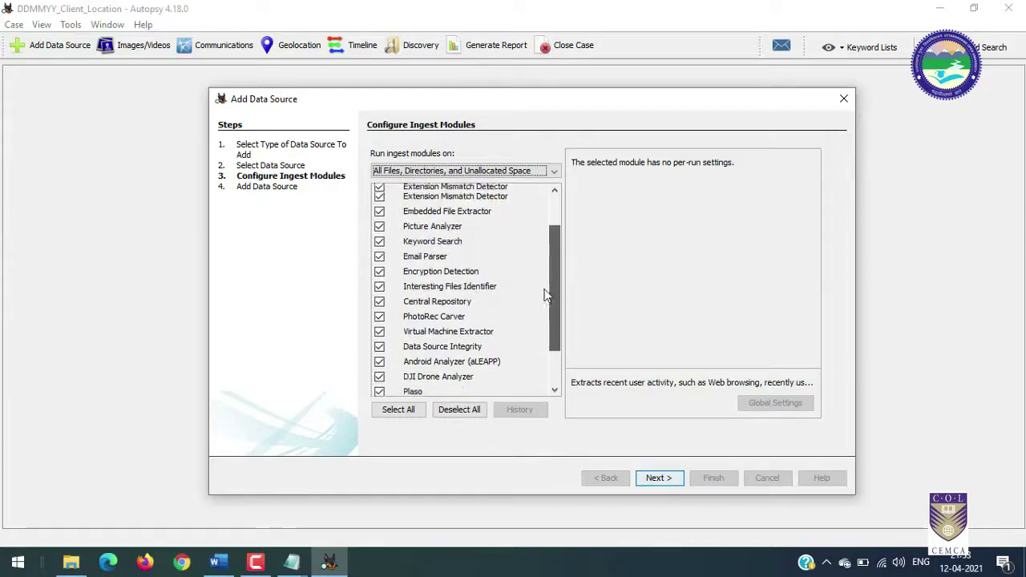
{"action": "scroll", "coordinate": [547, 240], "scroll_direction": "up", "scroll_amount": 2}
{"action": "scroll", "coordinate": [551, 353], "scroll_direction": "down", "scroll_amount": 3}
{"action": "scroll", "coordinate": [556, 305], "scroll_direction": "up", "scroll_amount": 3}
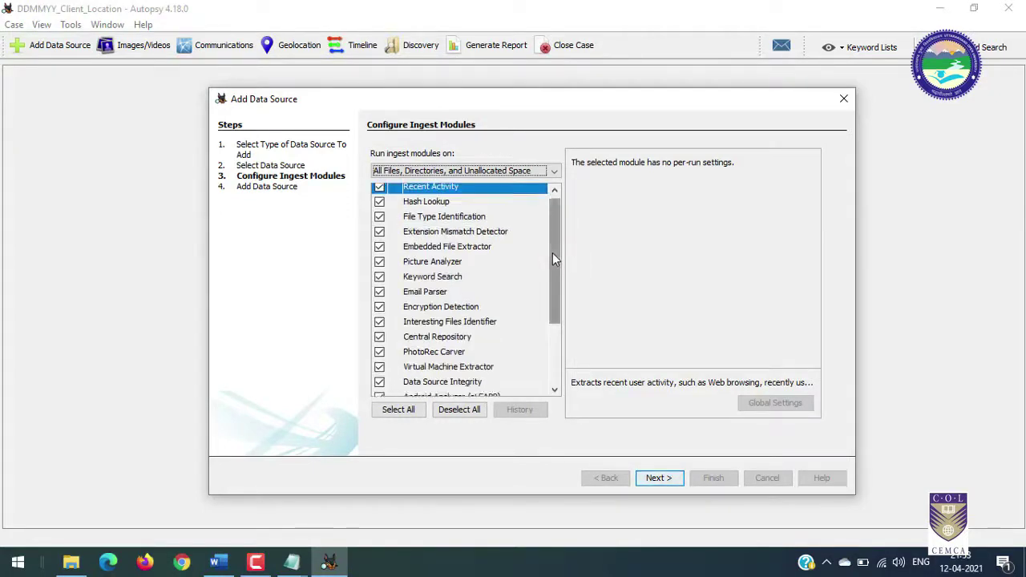
{"action": "left_click_drag", "start_coordinate": [553, 253], "coordinate": [557, 317]}
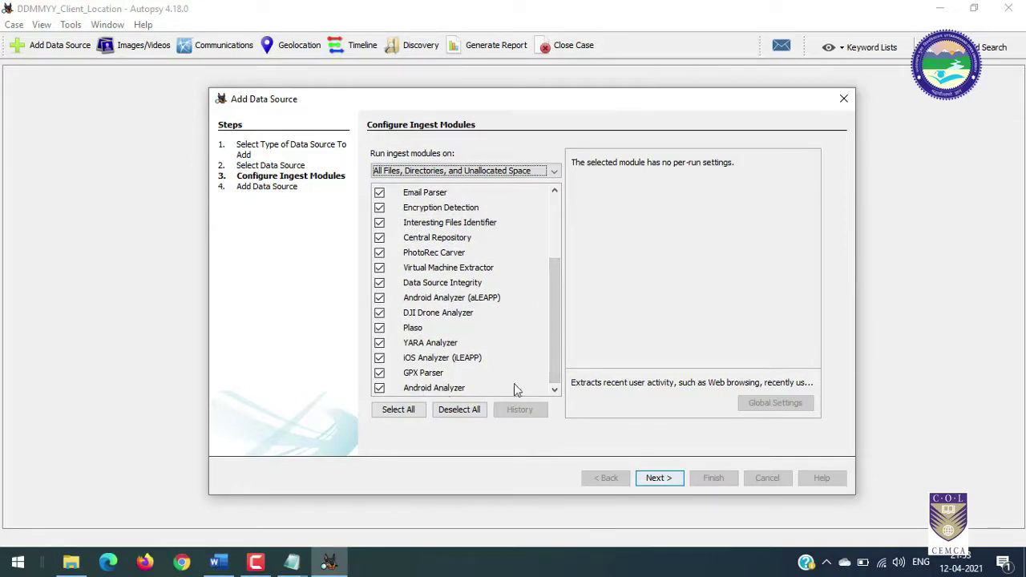
{"action": "mouse_move", "coordinate": [556, 354]}
{"action": "left_mouse_down"}
{"action": "mouse_move", "coordinate": [559, 314]}
{"action": "mouse_move", "coordinate": [554, 365]}
{"action": "left_mouse_up"}
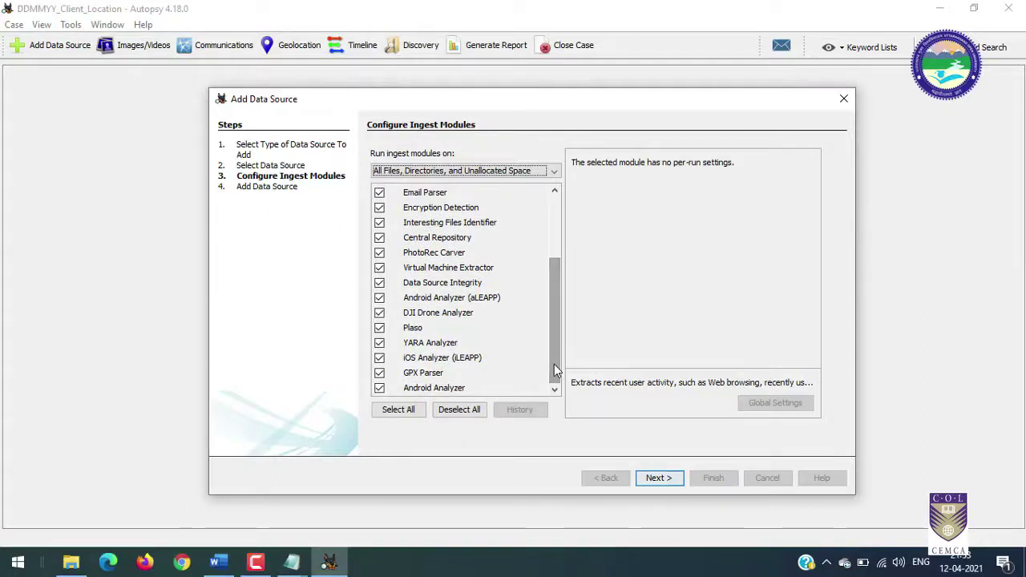
- Exclude the ingest modules Android Analyzer, GPX Parser, iOS Analyzer (iLEAPP), YARA Analyzer, Plaso, DJI Drone Analyzer, Android Analyzer (aLEAPP) and Data Source Integrity
{"action": "left_click", "coordinate": [380, 389]}
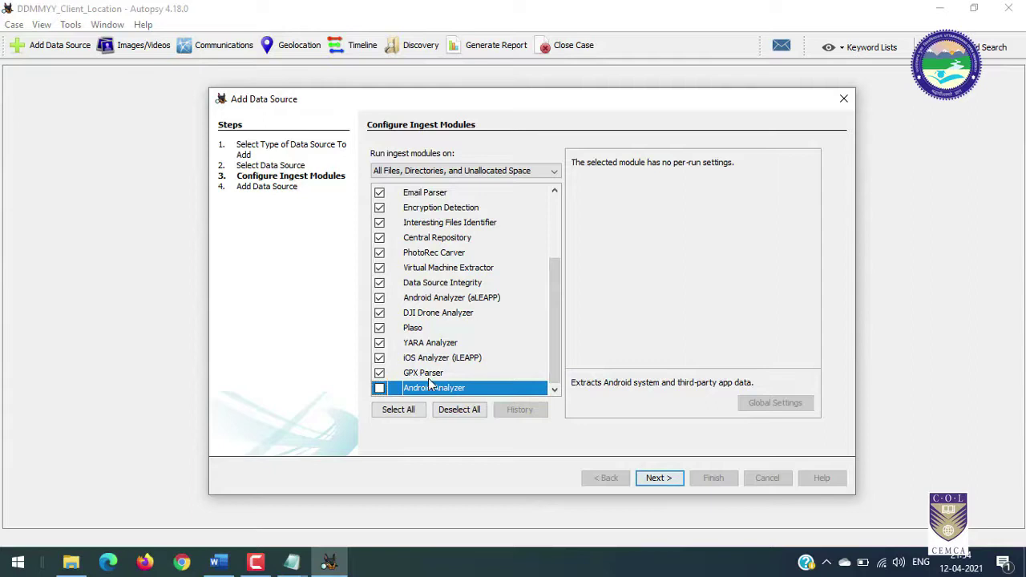
{"action": "left_click", "coordinate": [379, 372]}
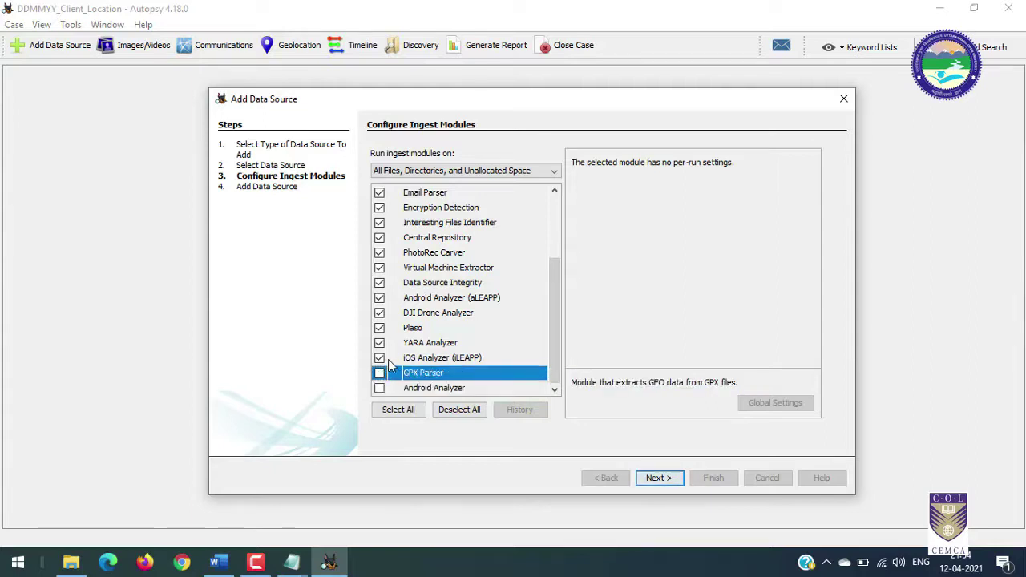
{"action": "left_click", "coordinate": [381, 359]}
{"action": "left_click", "coordinate": [380, 343]}
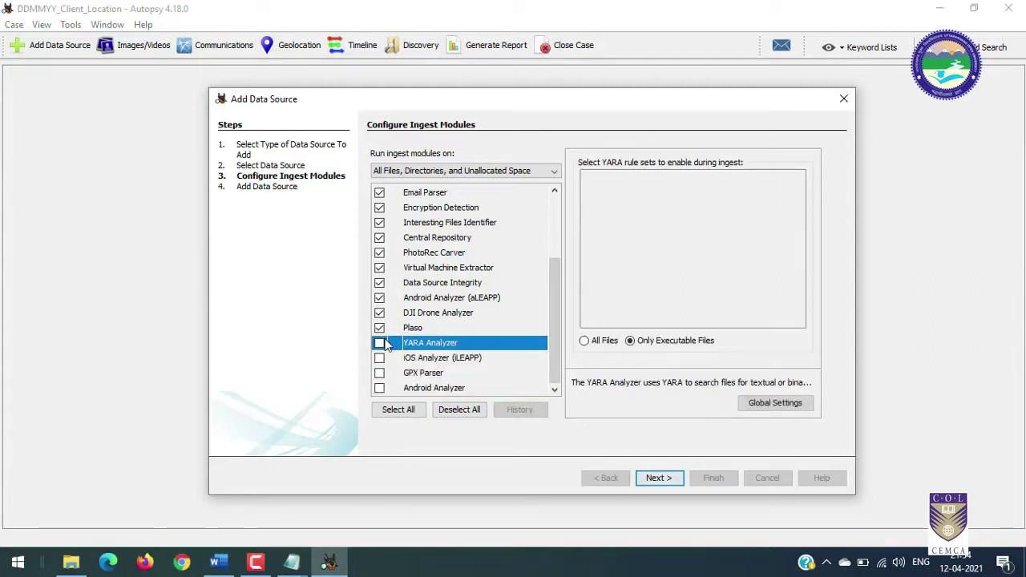
{"action": "left_click", "coordinate": [379, 327]}
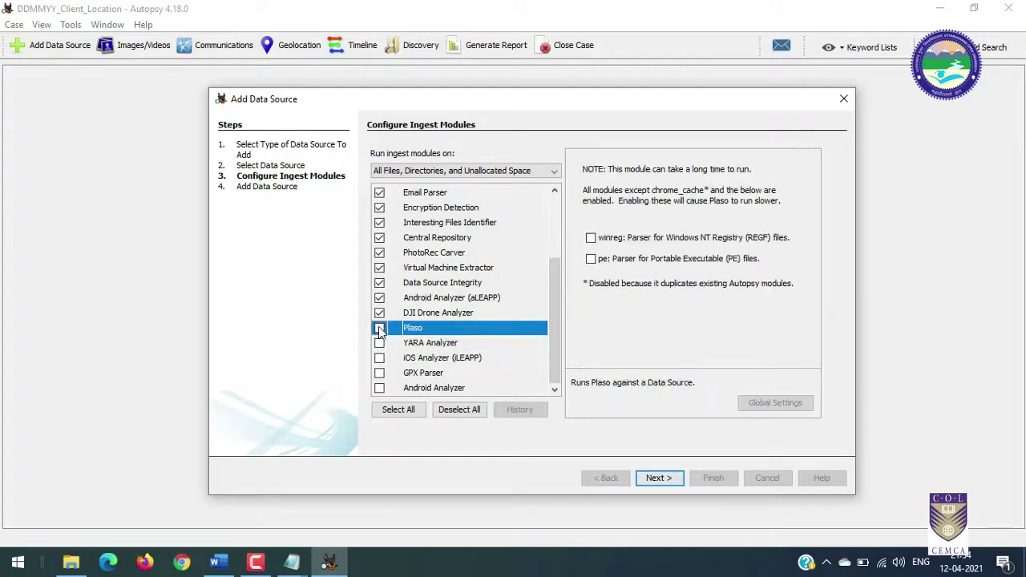
{"action": "left_click", "coordinate": [379, 313]}
{"action": "left_click", "coordinate": [379, 297]}
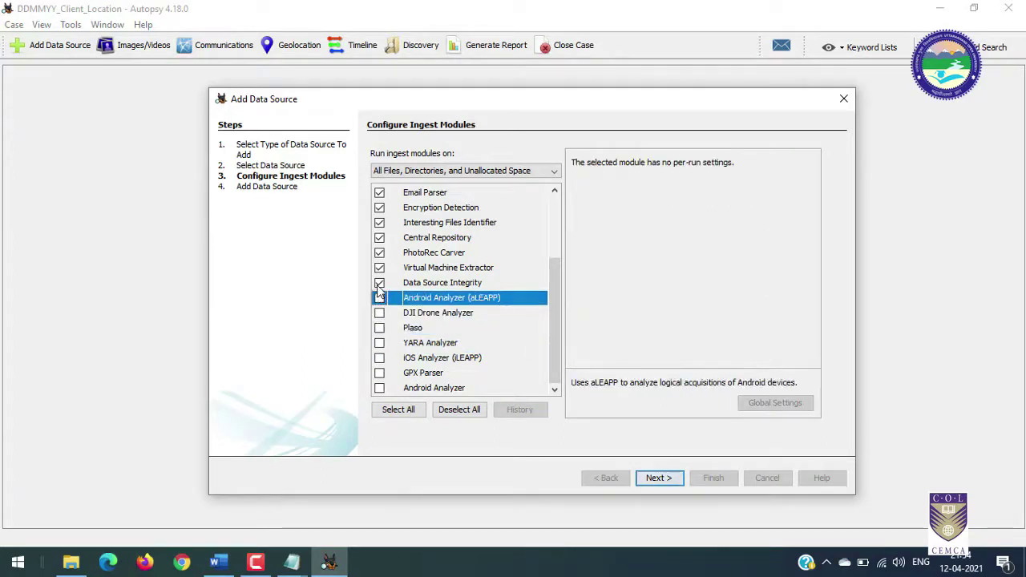
{"action": "left_click", "coordinate": [379, 283]}
- Exclude the Central Repository, PhotoRec Carver, Virtual Machine Extractor and Email Parser ingest modules as well
{"action": "left_click_drag", "start_coordinate": [551, 271], "coordinate": [556, 194]}
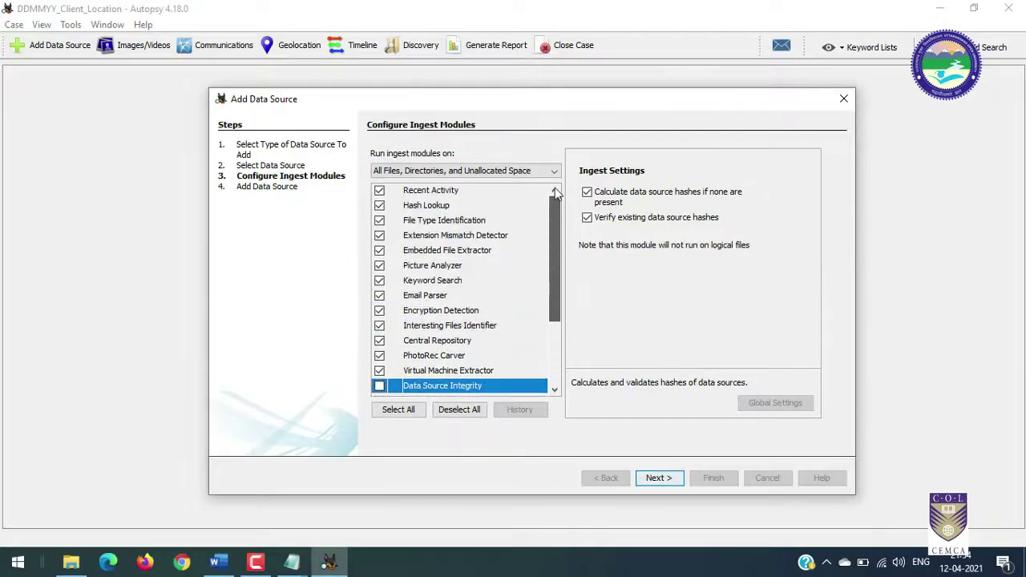
{"action": "left_click", "coordinate": [381, 340]}
{"action": "left_click", "coordinate": [380, 356]}
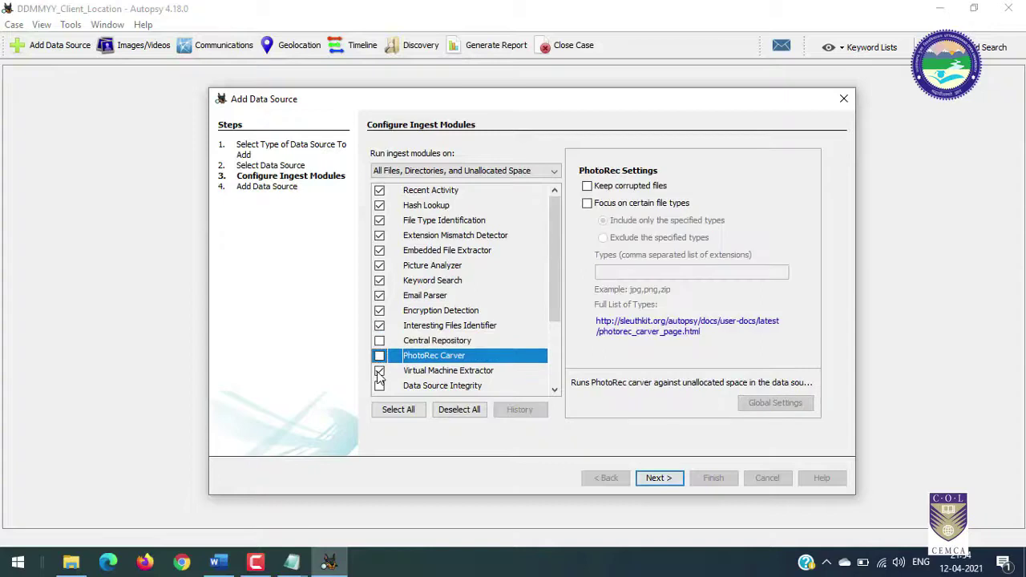
{"action": "left_click", "coordinate": [380, 370]}
{"action": "left_click_drag", "start_coordinate": [550, 311], "coordinate": [553, 251]}
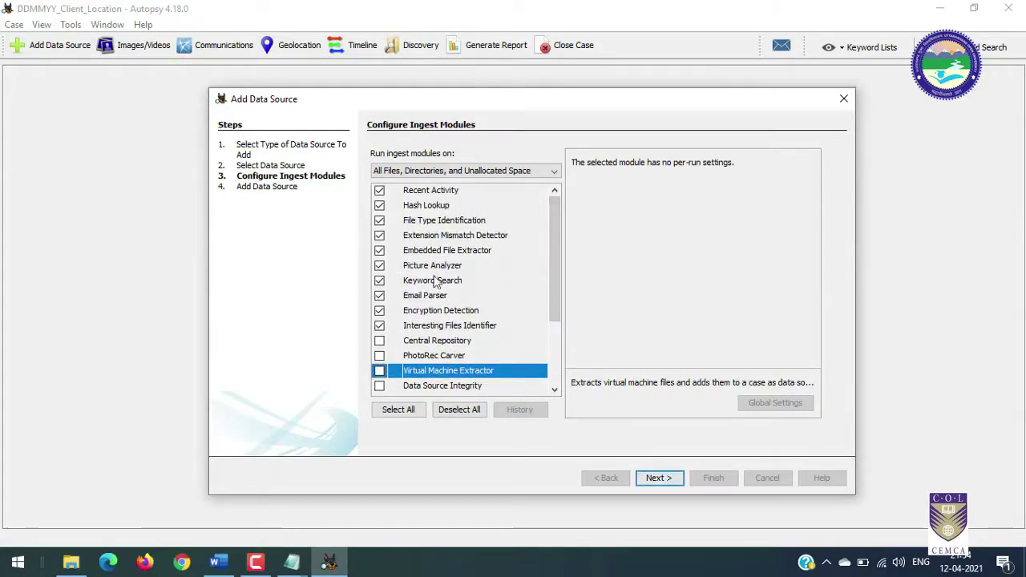
{"action": "scroll", "coordinate": [555, 300], "scroll_direction": "down", "scroll_amount": 3}
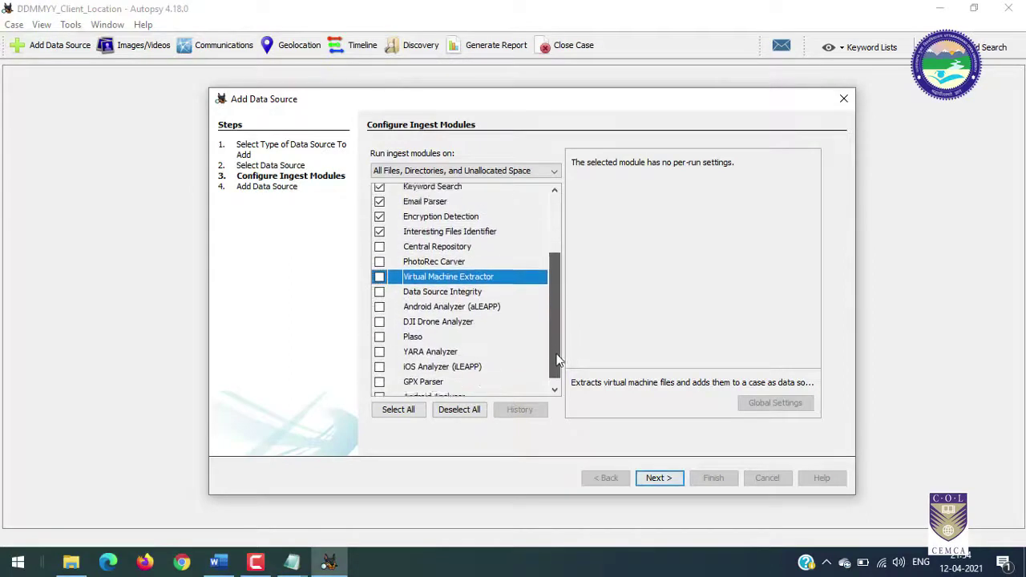
{"action": "left_click_drag", "start_coordinate": [553, 291], "coordinate": [556, 201]}
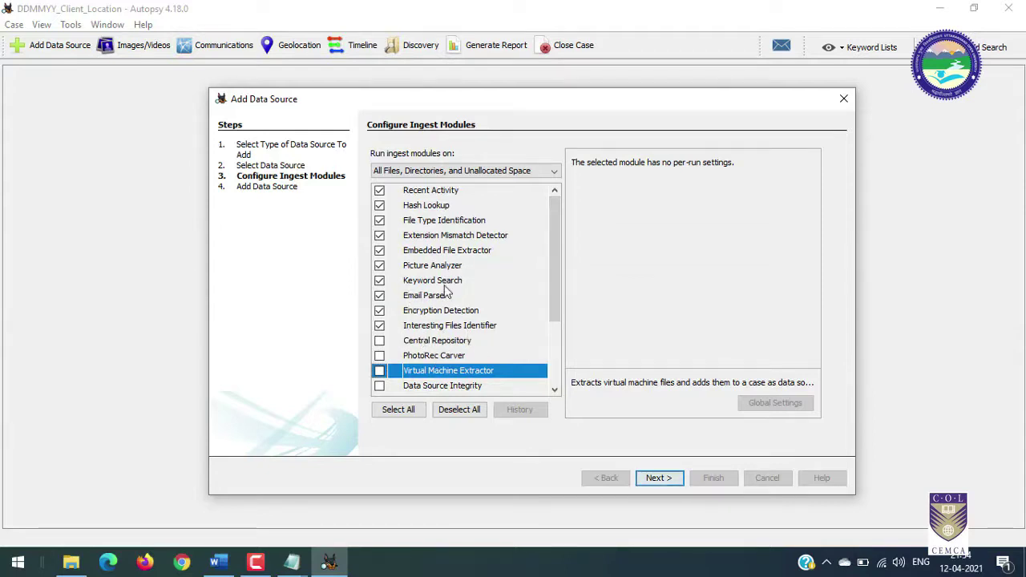
{"action": "left_click", "coordinate": [379, 295]}
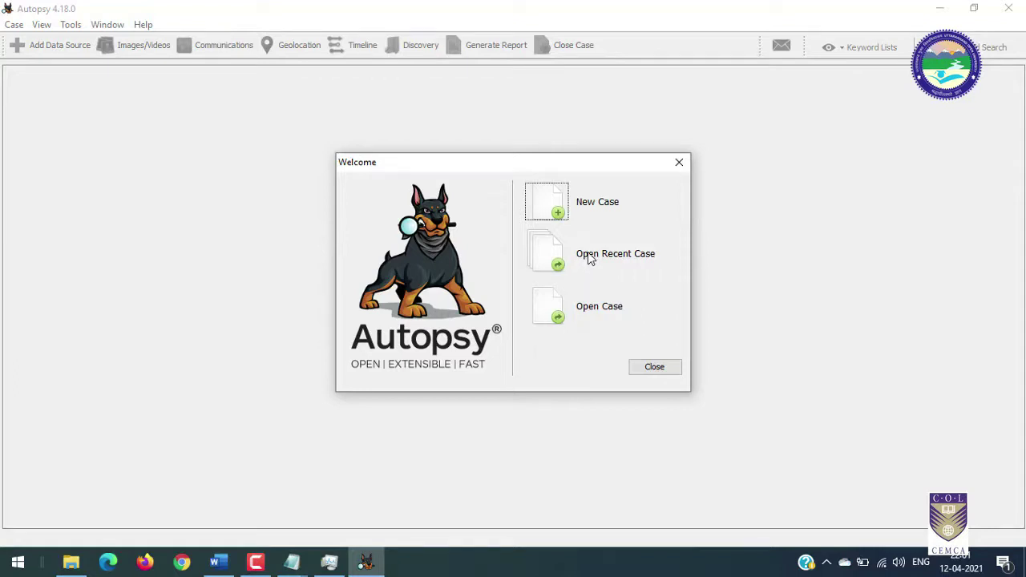
- Open the recent case StudentE01UP30032021 from the Autopsy welcome window
{"action": "left_click", "coordinate": [545, 257]}
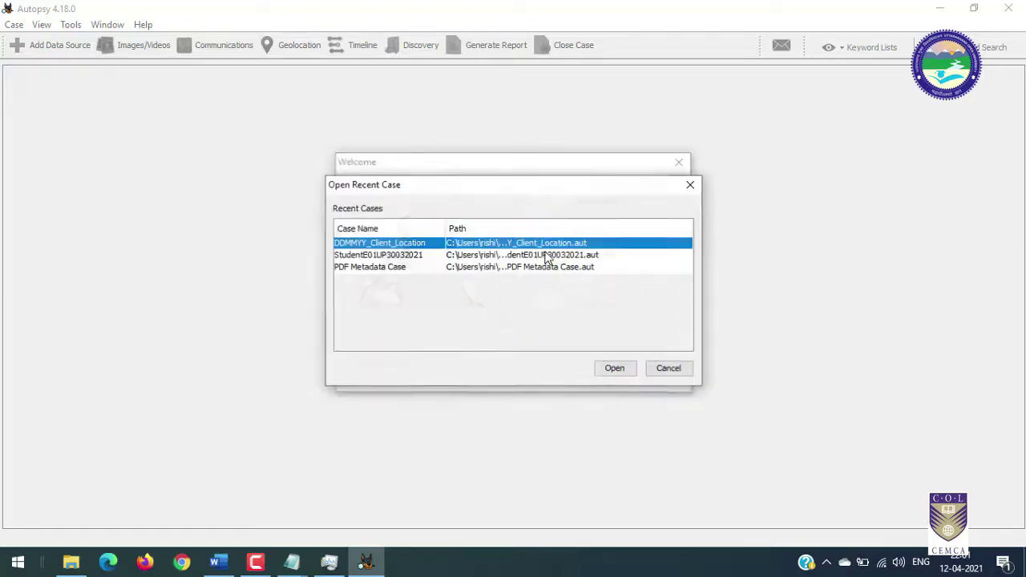
{"action": "left_click", "coordinate": [377, 256]}
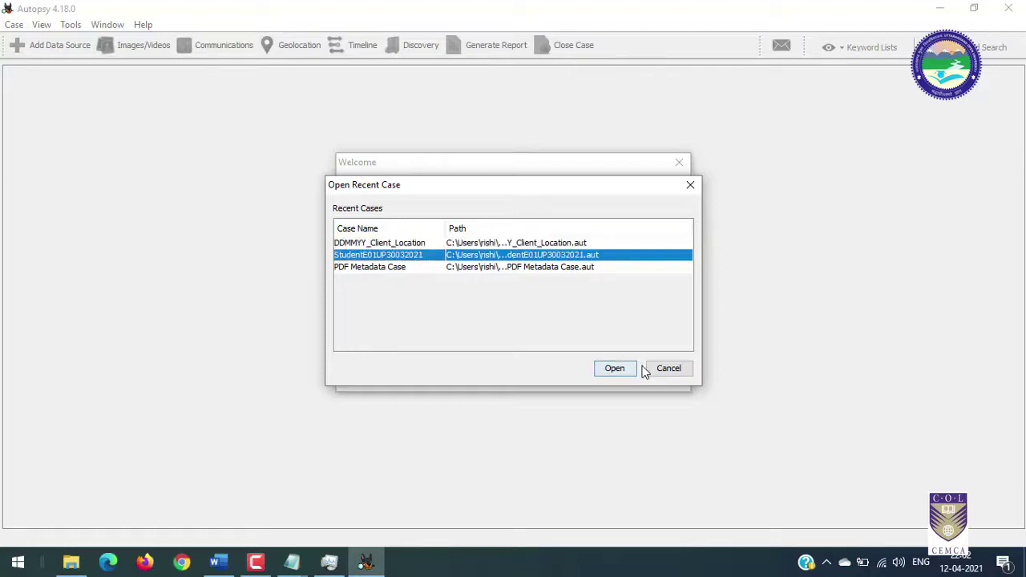
{"action": "left_click", "coordinate": [615, 369]}
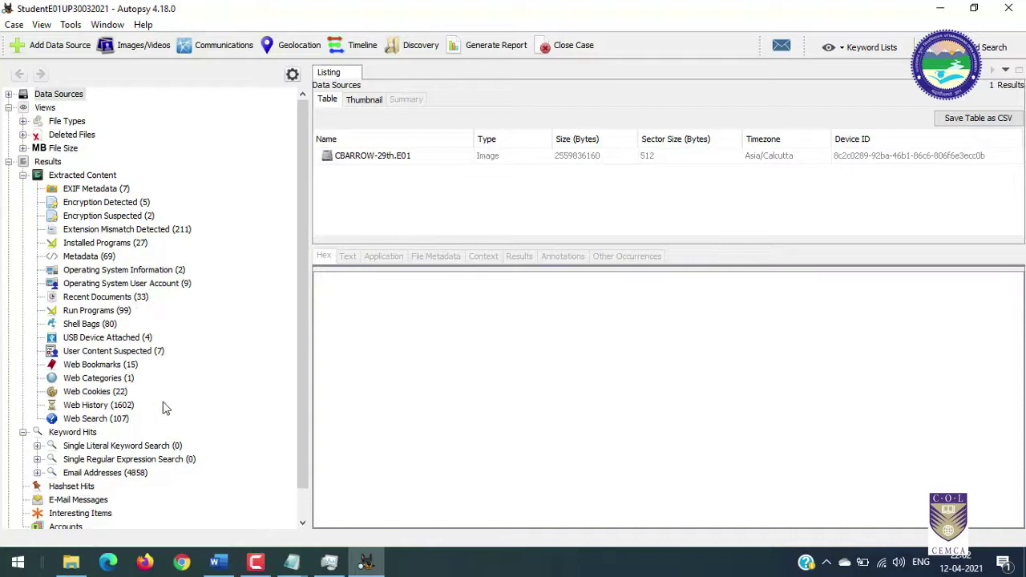
- View the attached USB devices and the extracted web searches, enlarging the results table to read through the search terms
{"action": "left_click", "coordinate": [104, 340]}
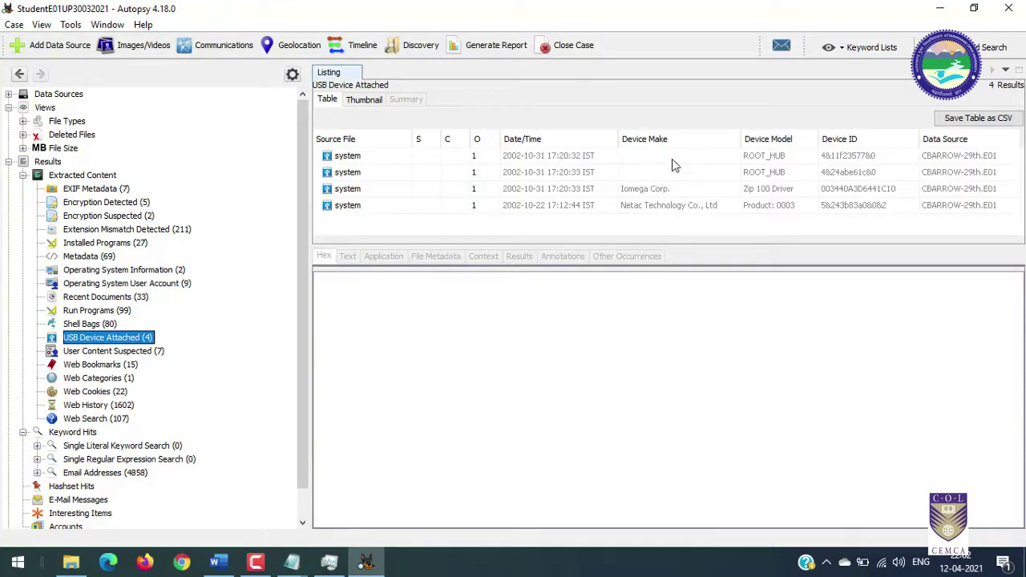
{"action": "left_click", "coordinate": [92, 419]}
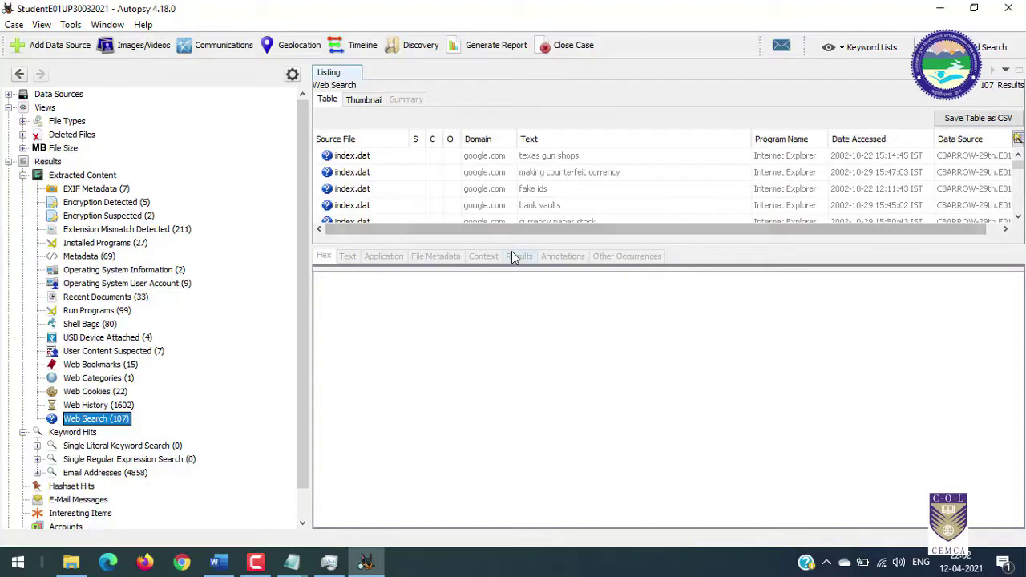
{"action": "left_click_drag", "start_coordinate": [511, 244], "coordinate": [499, 438]}
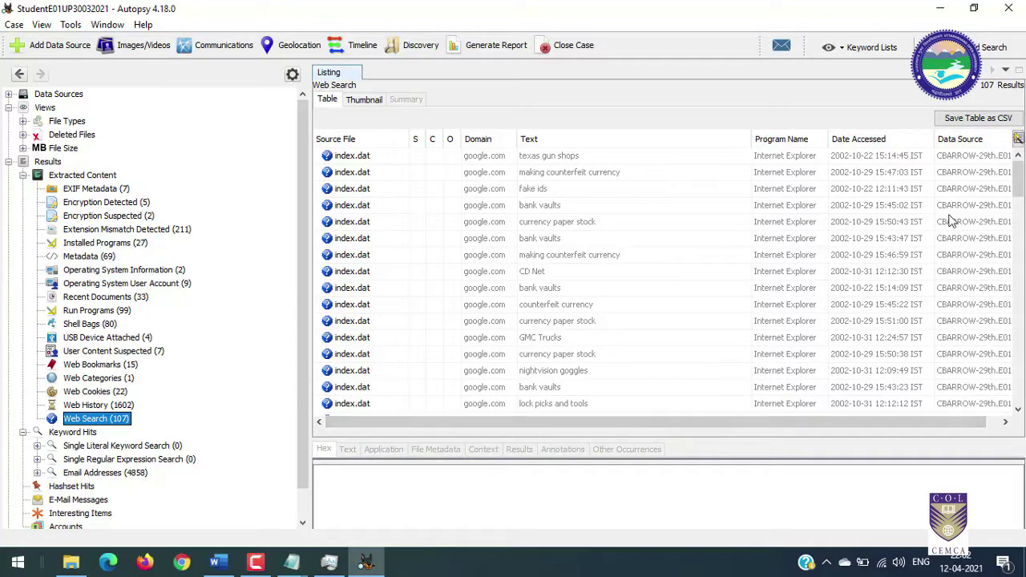
{"action": "left_click_drag", "start_coordinate": [1018, 167], "coordinate": [1018, 207]}
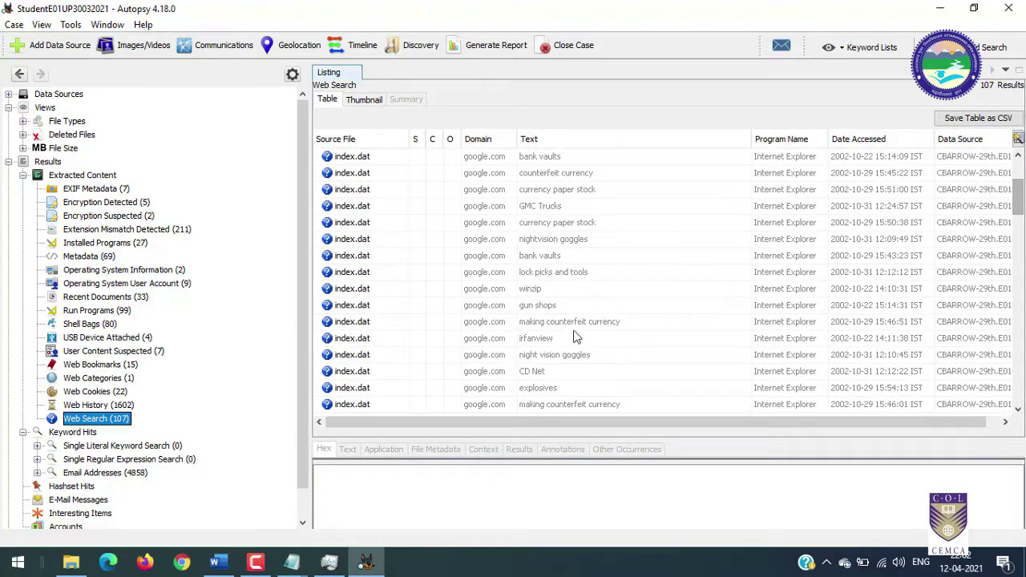
{"action": "scroll", "coordinate": [591, 355], "scroll_direction": "down", "scroll_amount": 1}
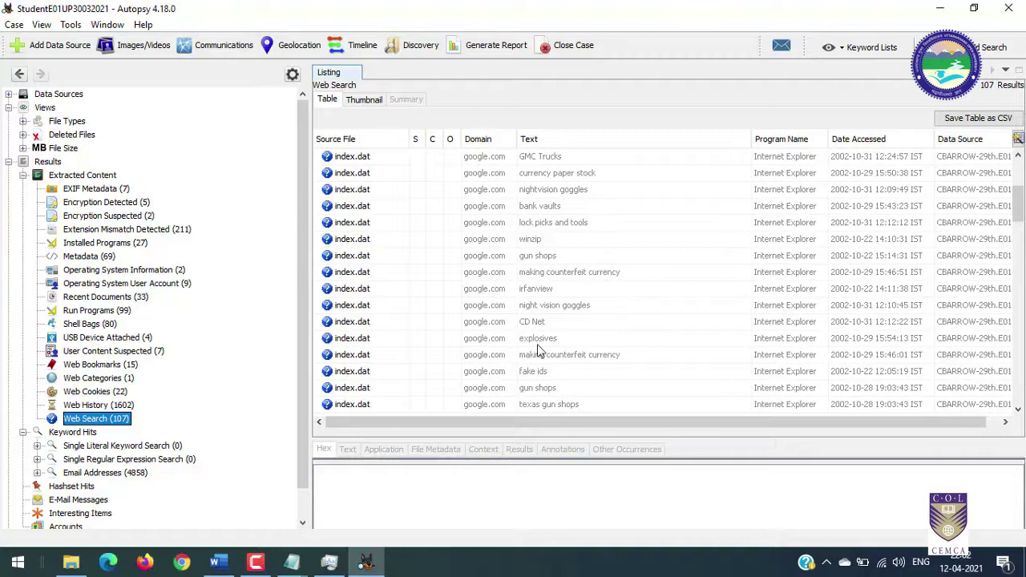
{"action": "scroll", "coordinate": [601, 367], "scroll_direction": "down", "scroll_amount": 2}
{"action": "scroll", "coordinate": [602, 366], "scroll_direction": "down", "scroll_amount": 2}
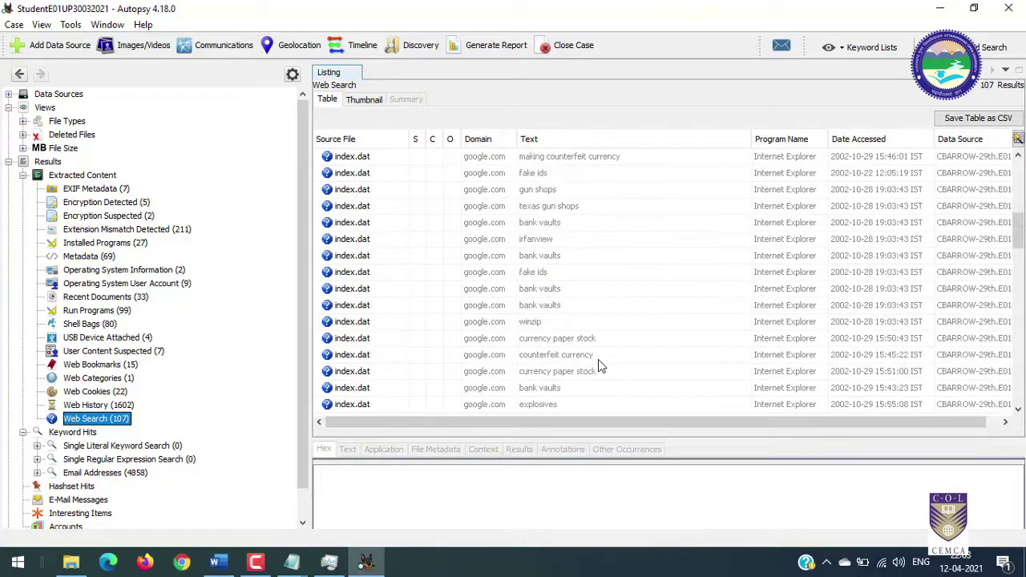
- Inspect the "fake ids" web search entry, read the remaining search terms and dismiss the Windows Security notification
{"action": "left_click", "coordinate": [542, 178]}
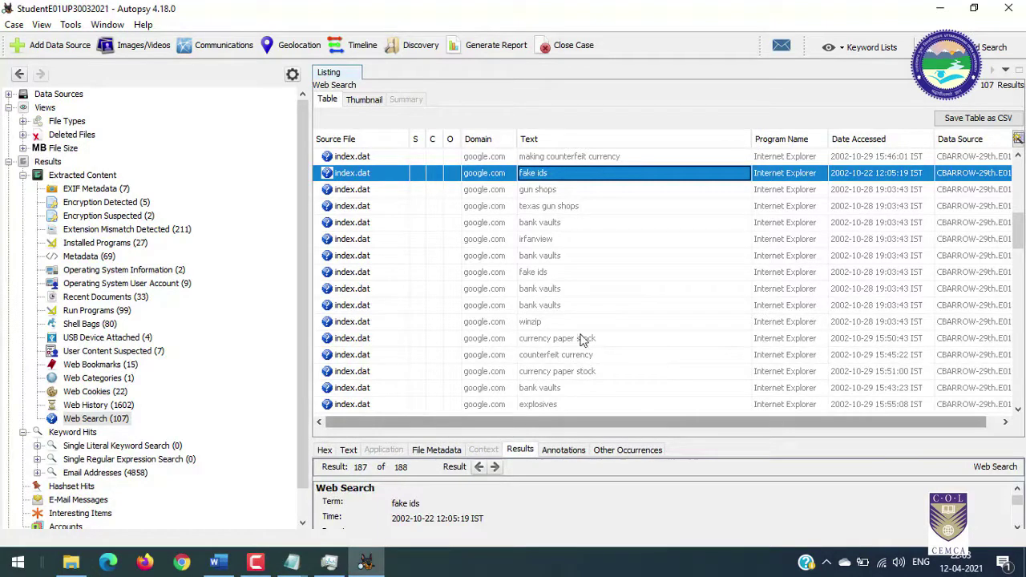
{"action": "scroll", "coordinate": [583, 328], "scroll_direction": "down", "scroll_amount": 10}
{"action": "scroll", "coordinate": [583, 305], "scroll_direction": "down", "scroll_amount": 5}
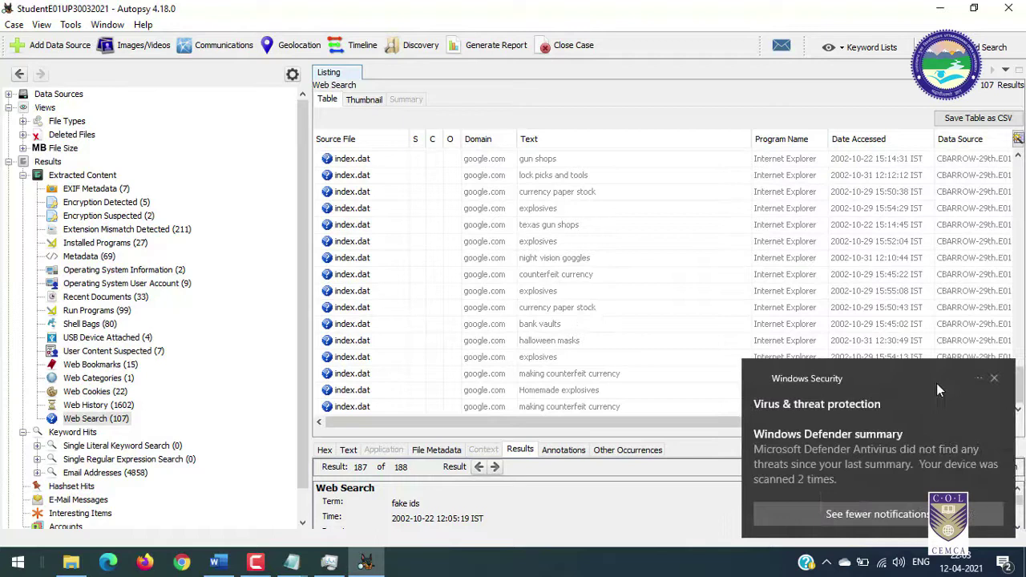
{"action": "left_click", "coordinate": [993, 379]}
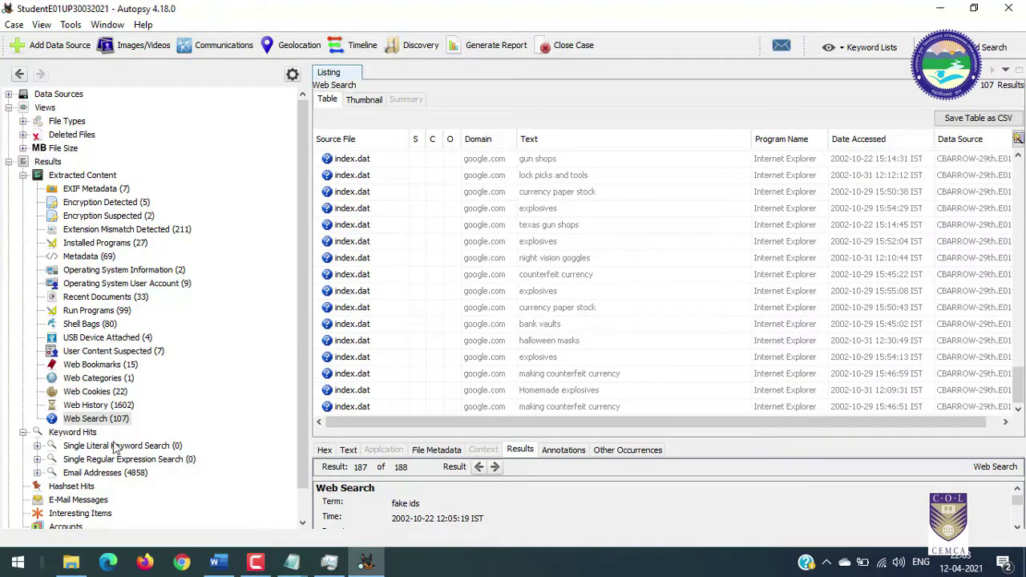
- View the extracted web history and expand the Email Addresses keyword hits down to the individual addresses
{"action": "left_click", "coordinate": [80, 407]}
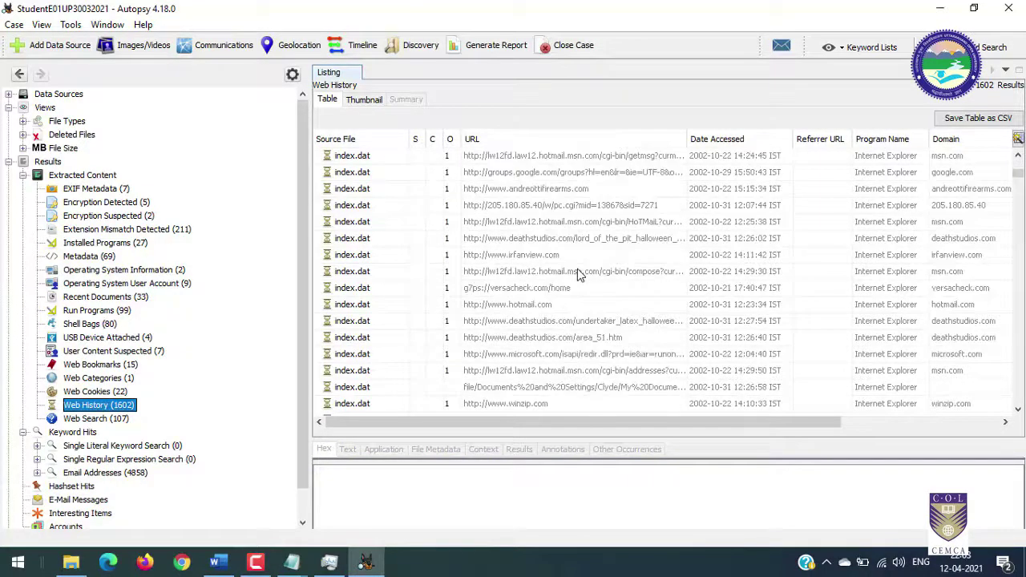
{"action": "left_click", "coordinate": [105, 473]}
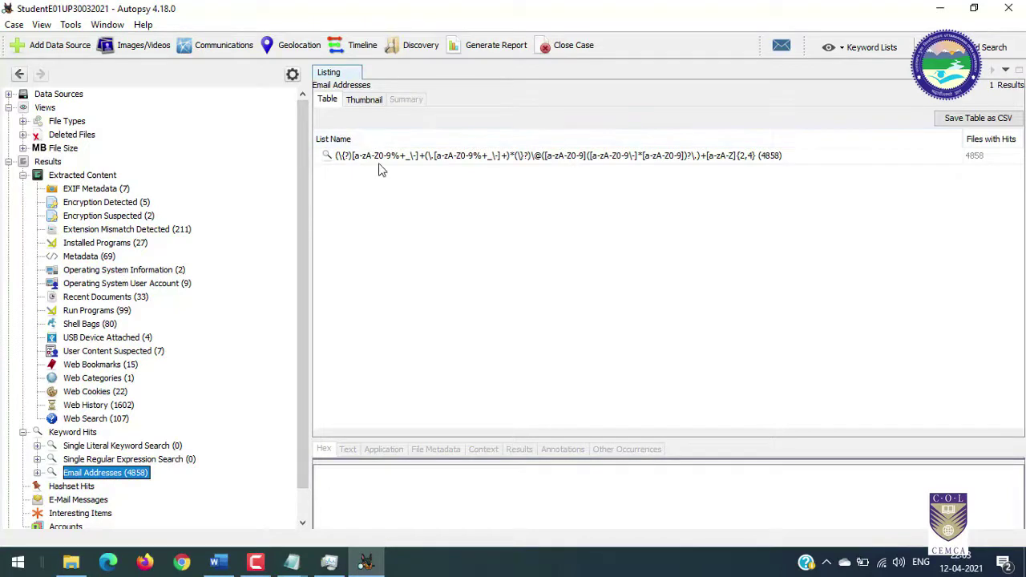
{"action": "left_click", "coordinate": [37, 473]}
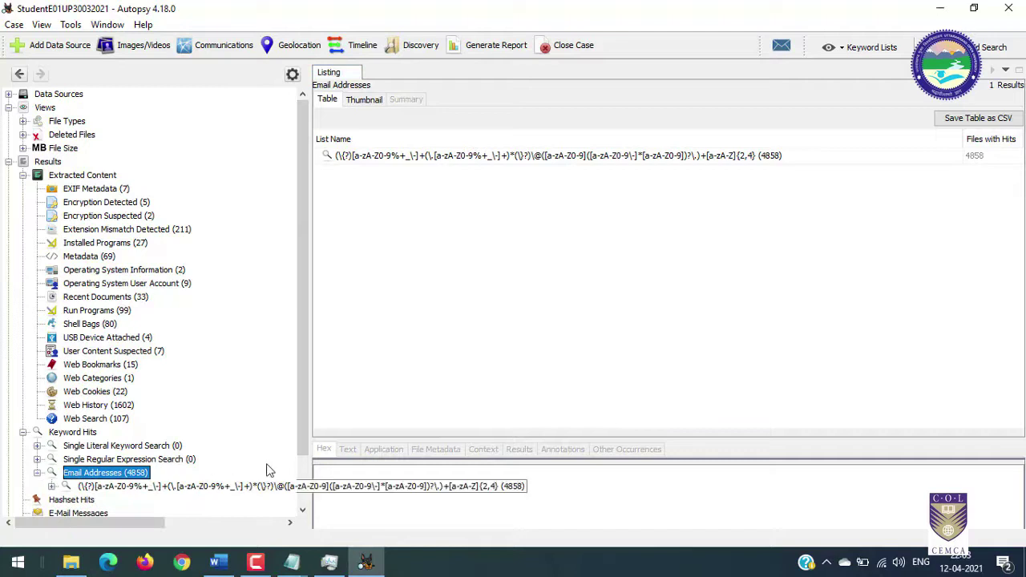
{"action": "scroll", "coordinate": [300, 436], "scroll_direction": "down", "scroll_amount": 2}
{"action": "left_click", "coordinate": [51, 428]}
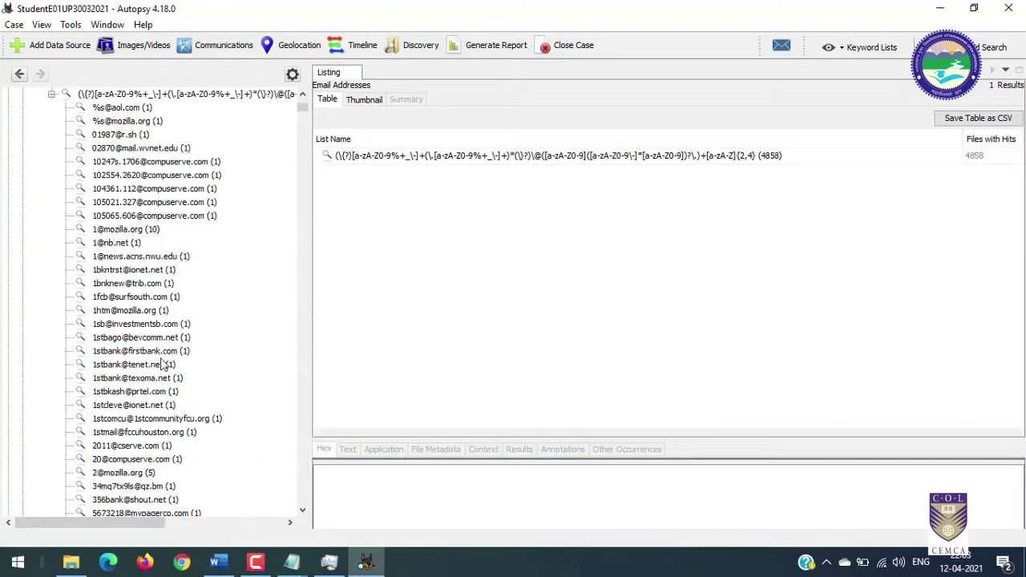
- Collapse the Email Addresses and Keyword Hits results and expand the File Size view to show its size ranges
{"action": "scroll", "coordinate": [158, 343], "scroll_direction": "up", "scroll_amount": 3}
{"action": "scroll", "coordinate": [158, 343], "scroll_direction": "up", "scroll_amount": 2}
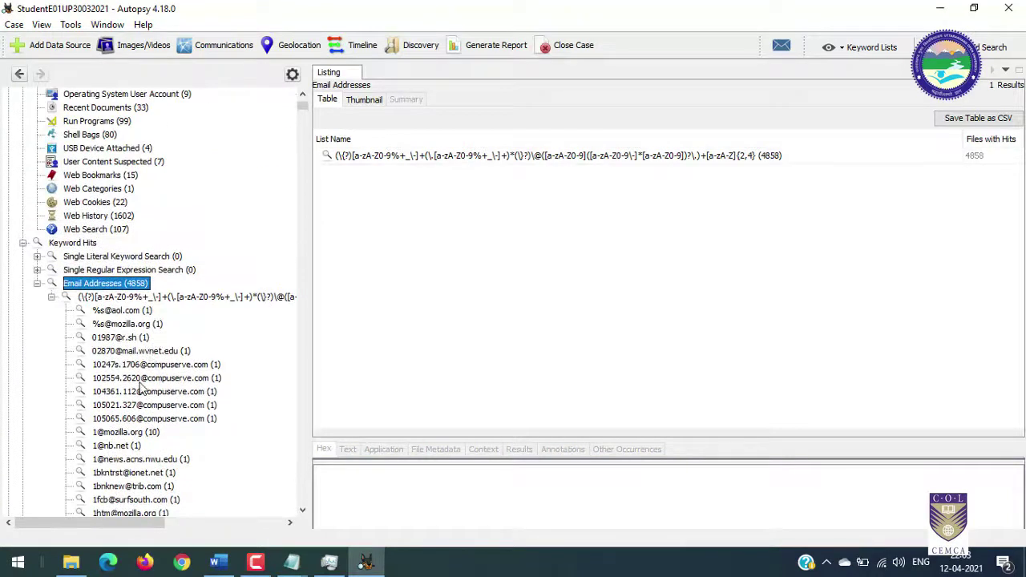
{"action": "left_click", "coordinate": [36, 285]}
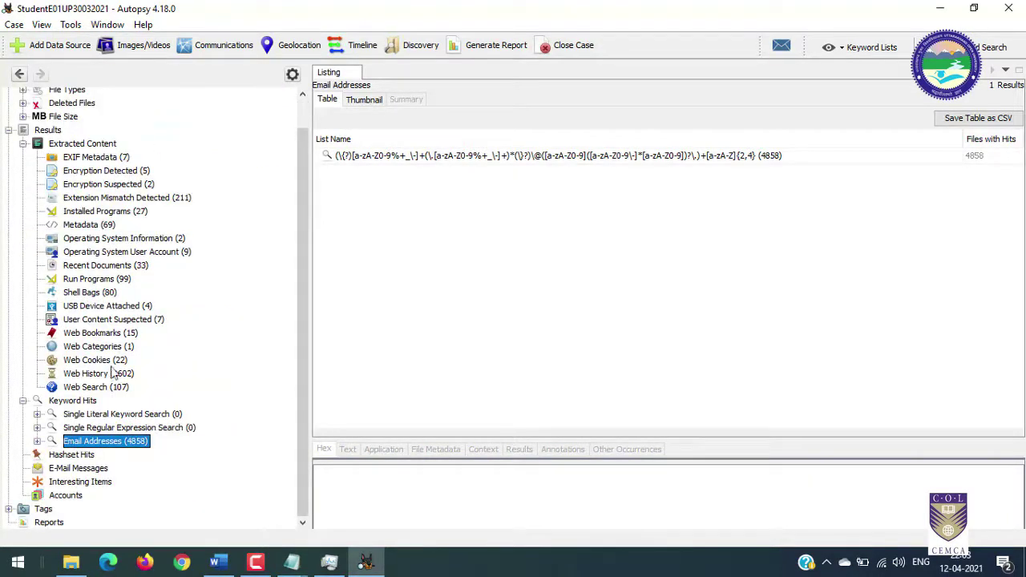
{"action": "left_click", "coordinate": [22, 402]}
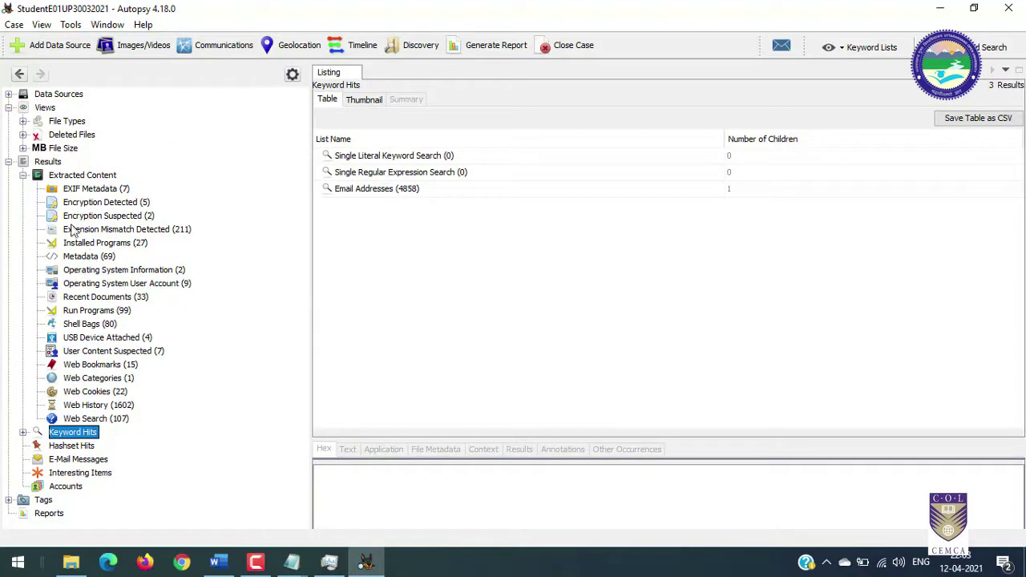
{"action": "left_click", "coordinate": [22, 148]}
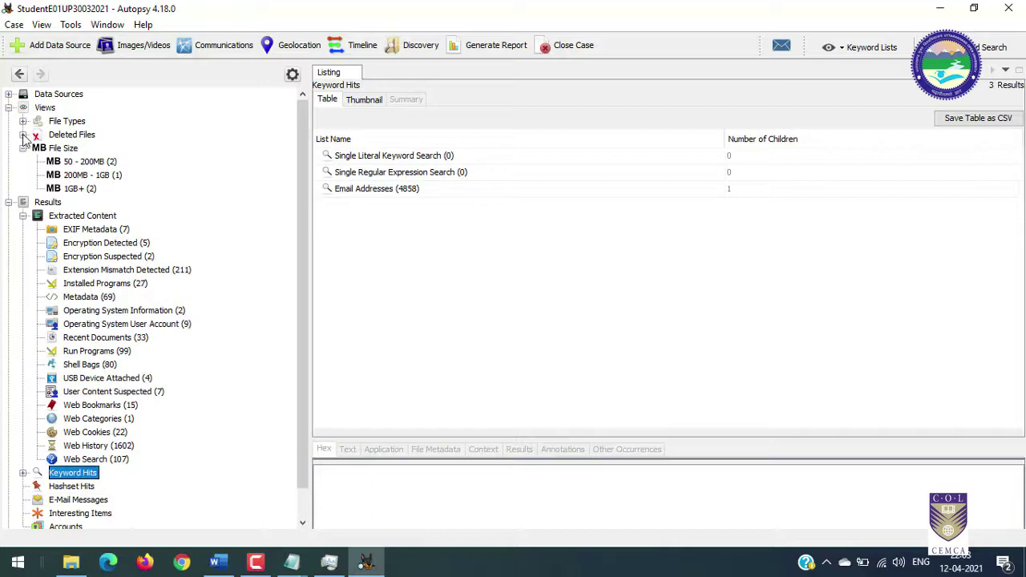
- Expand the Deleted Files view and look through the list of all deleted files
{"action": "scroll", "coordinate": [231, 433], "scroll_direction": "down", "scroll_amount": 1}
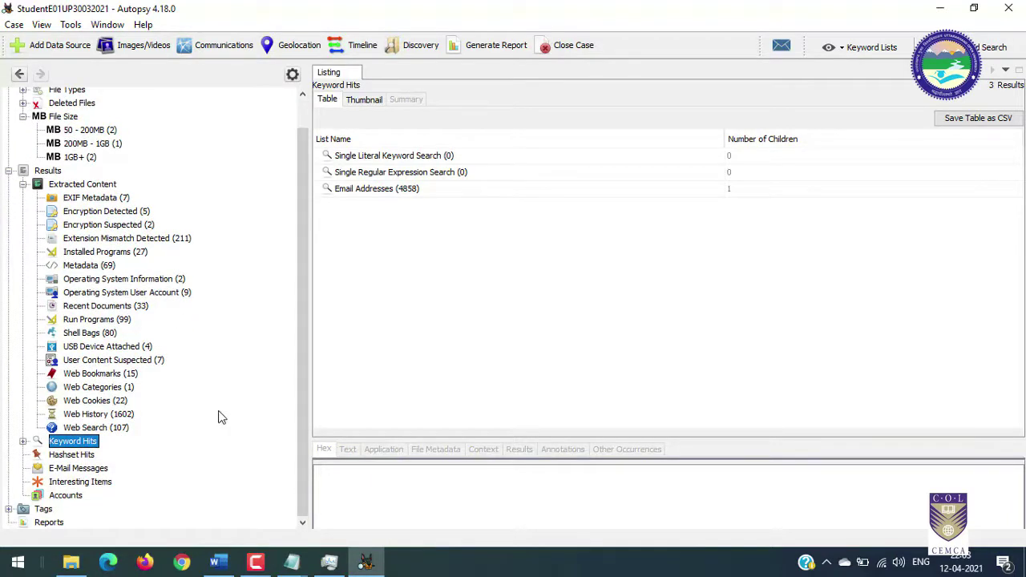
{"action": "left_click_drag", "start_coordinate": [300, 365], "coordinate": [296, 458]}
{"action": "scroll", "coordinate": [185, 243], "scroll_direction": "up", "scroll_amount": 1}
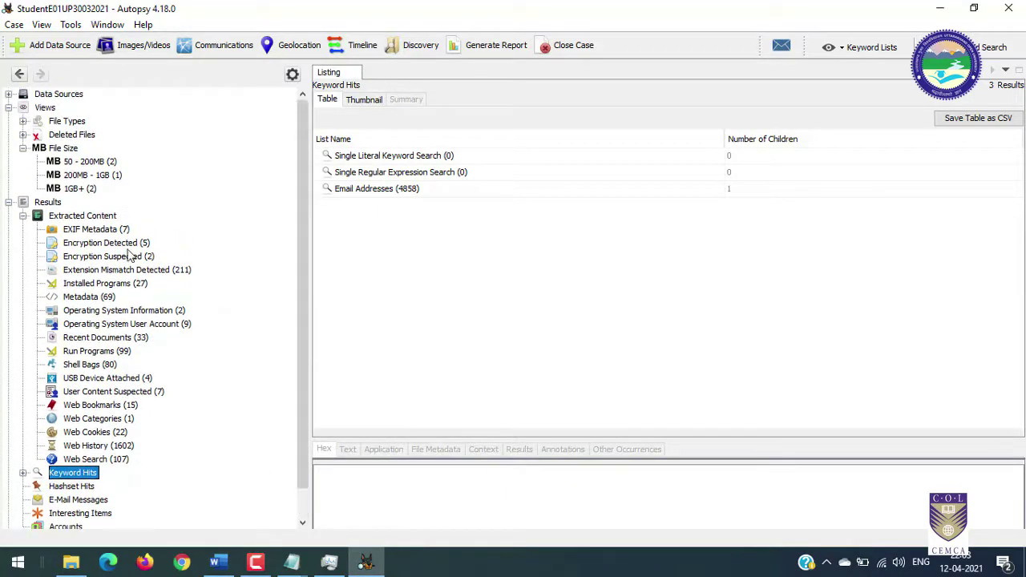
{"action": "left_click", "coordinate": [23, 135]}
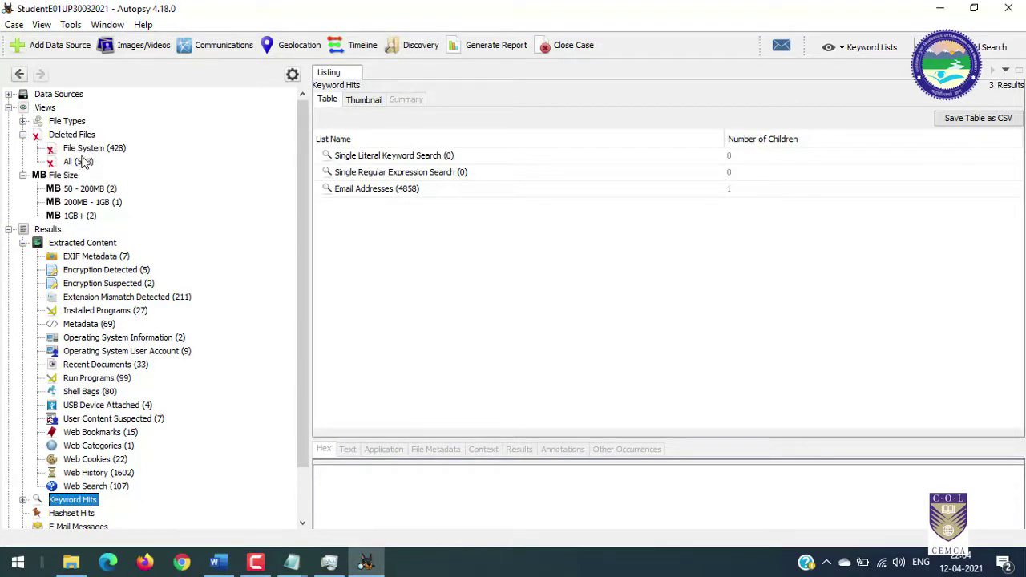
{"action": "left_click", "coordinate": [79, 164]}
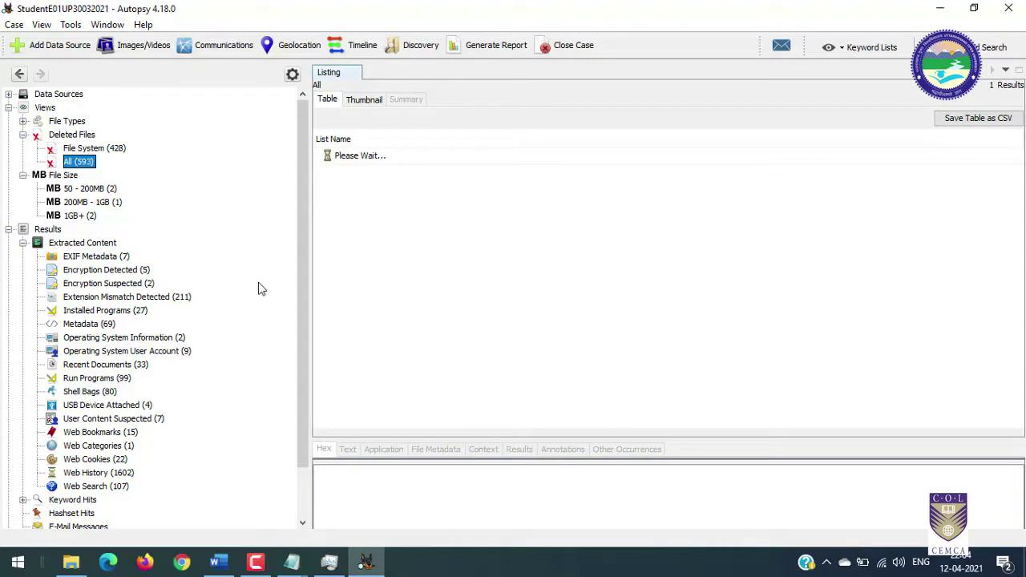
{"action": "scroll", "coordinate": [474, 329], "scroll_direction": "down", "scroll_amount": 20}
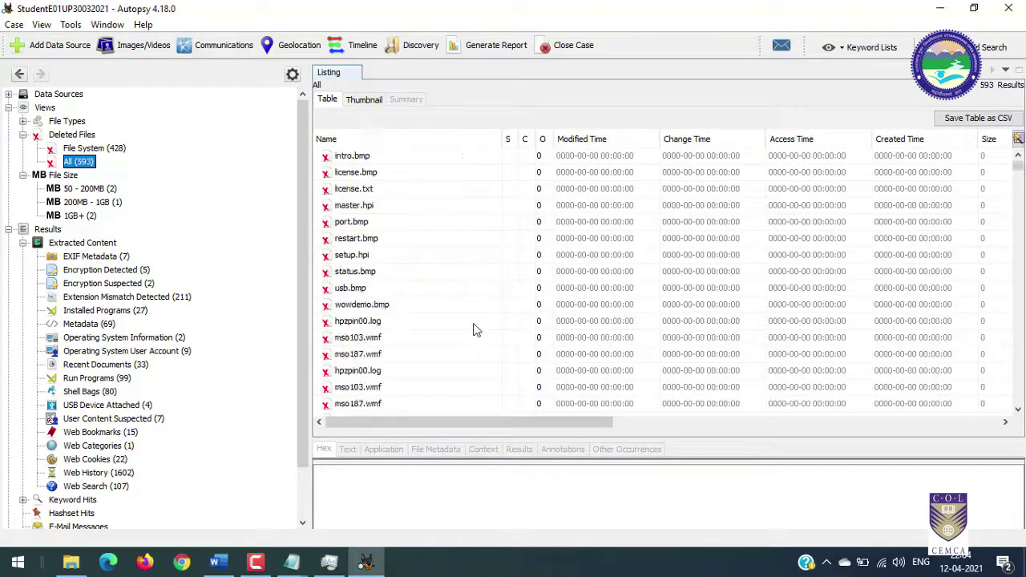
{"action": "scroll", "coordinate": [474, 328], "scroll_direction": "down", "scroll_amount": 5}
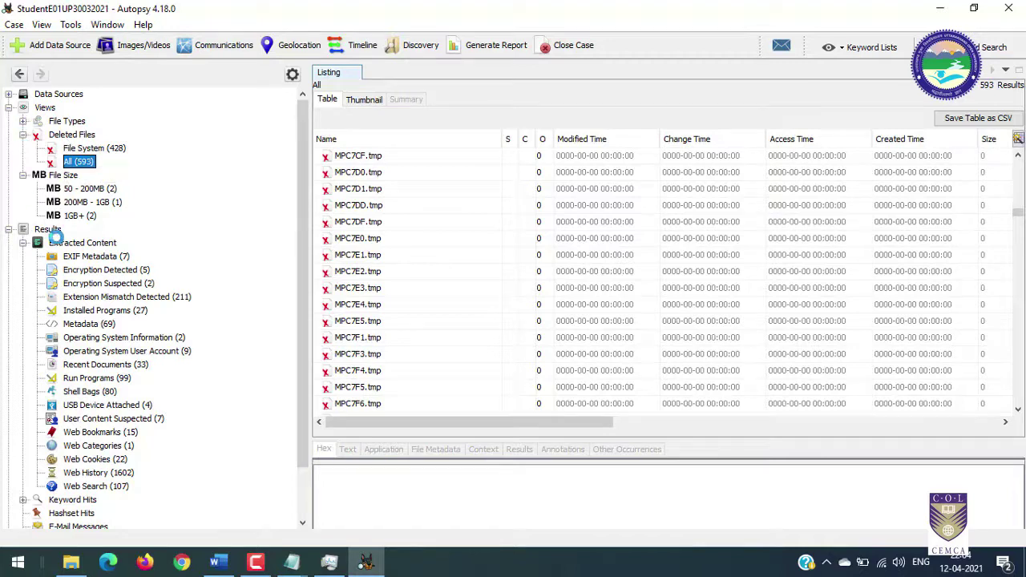
- Expand the File Types view by extension and list the image files
{"action": "left_click", "coordinate": [23, 122]}
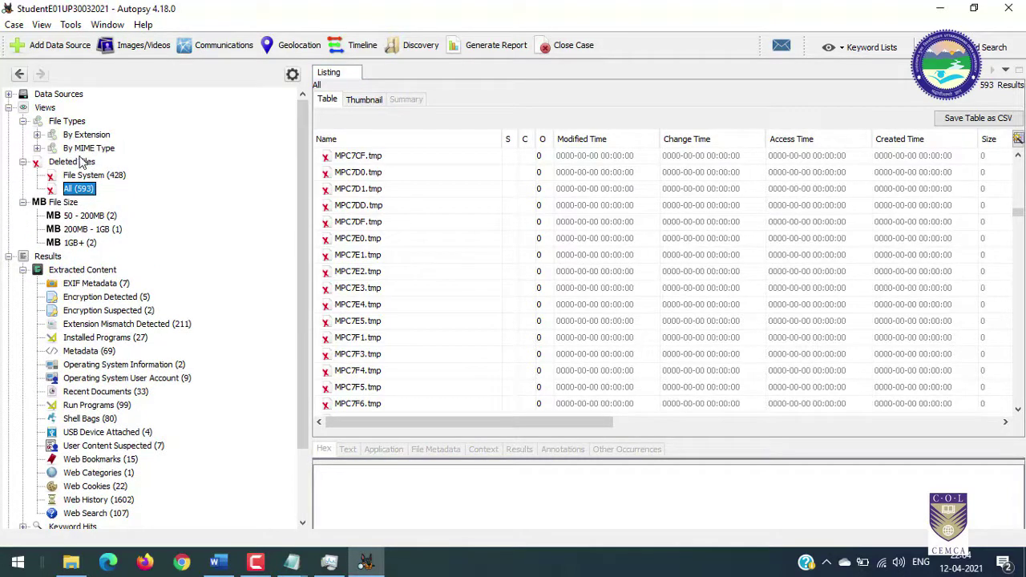
{"action": "left_click", "coordinate": [37, 136]}
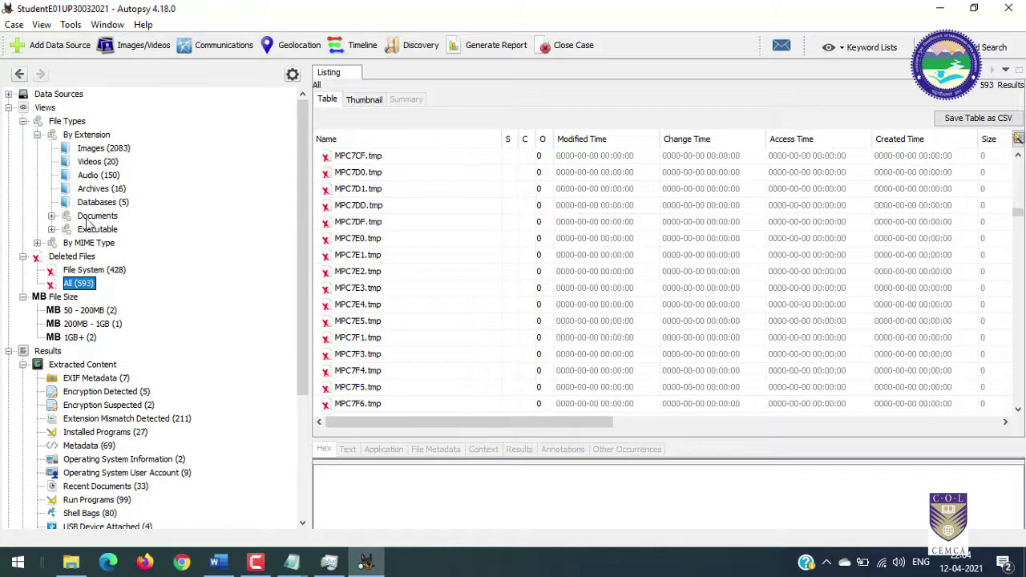
{"action": "left_click", "coordinate": [103, 151]}
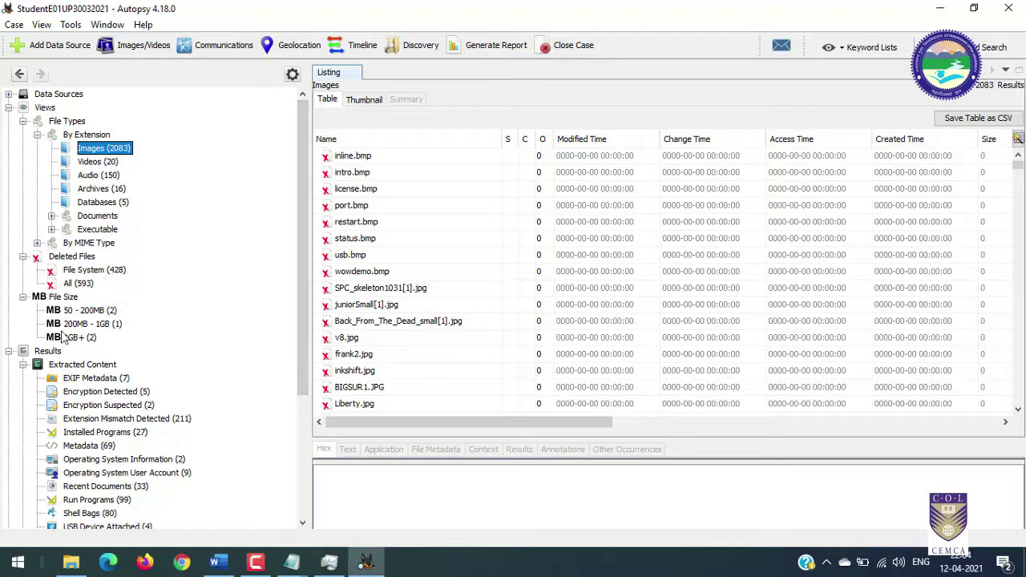
{"action": "scroll", "coordinate": [92, 472], "scroll_direction": "down", "scroll_amount": 5}
{"action": "scroll", "coordinate": [116, 373], "scroll_direction": "up", "scroll_amount": 5}
- Look through the video files found by extension and list the audio files
{"action": "left_click", "coordinate": [94, 162]}
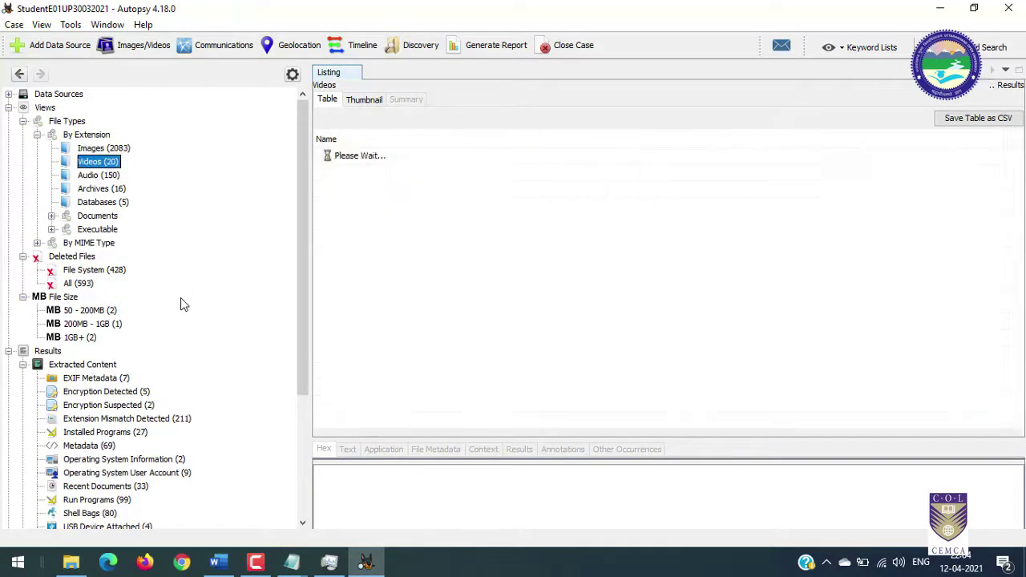
{"action": "scroll", "coordinate": [601, 280], "scroll_direction": "down", "scroll_amount": 2}
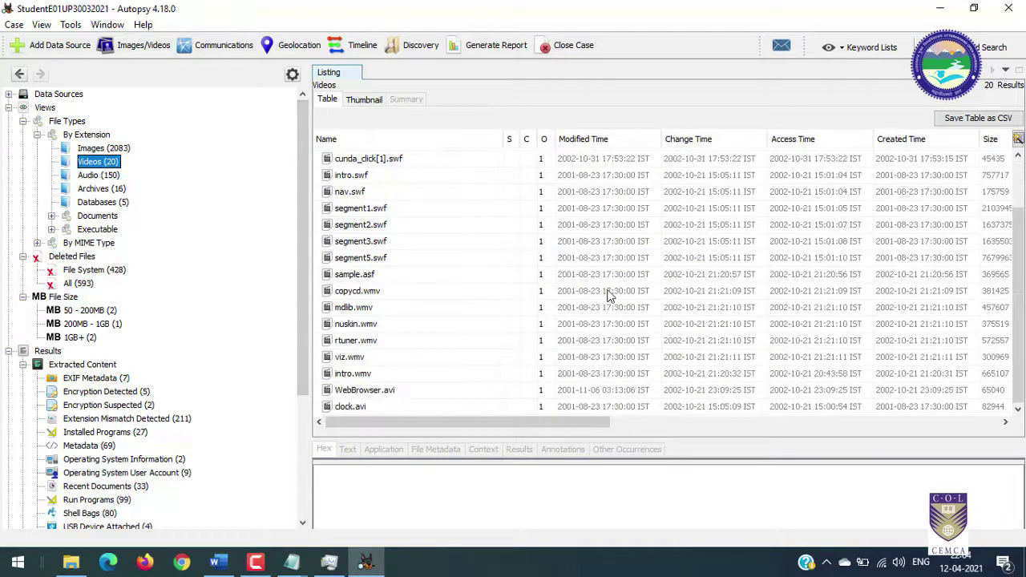
{"action": "scroll", "coordinate": [609, 289], "scroll_direction": "up", "scroll_amount": 2}
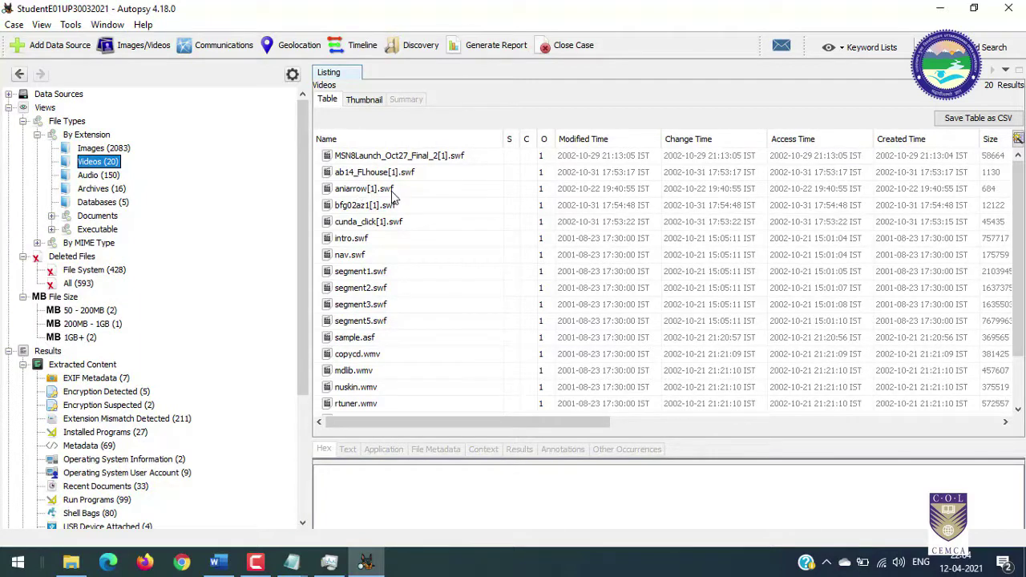
{"action": "left_click", "coordinate": [98, 176]}
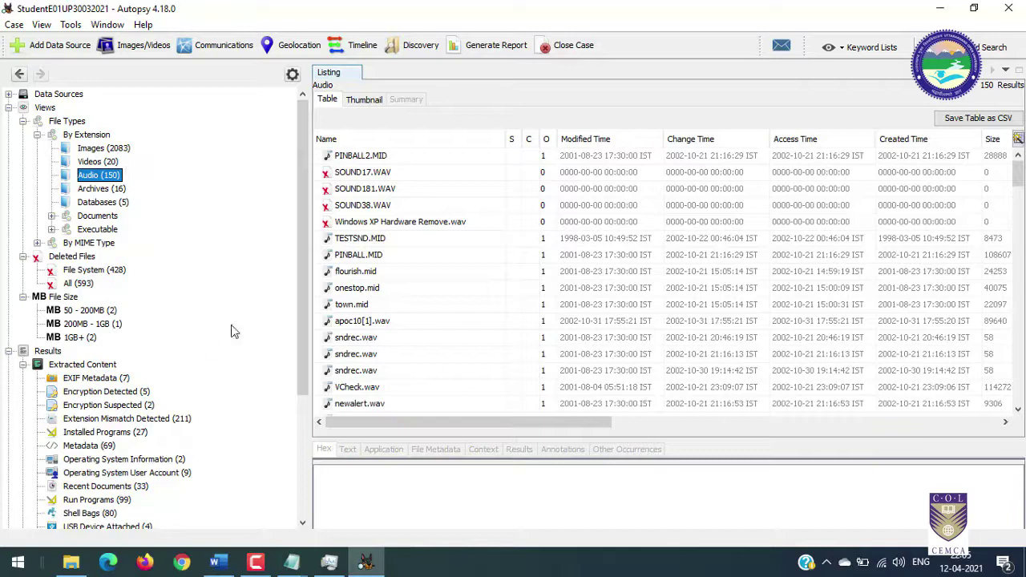
{"action": "scroll", "coordinate": [161, 288], "scroll_direction": "down", "scroll_amount": 5}
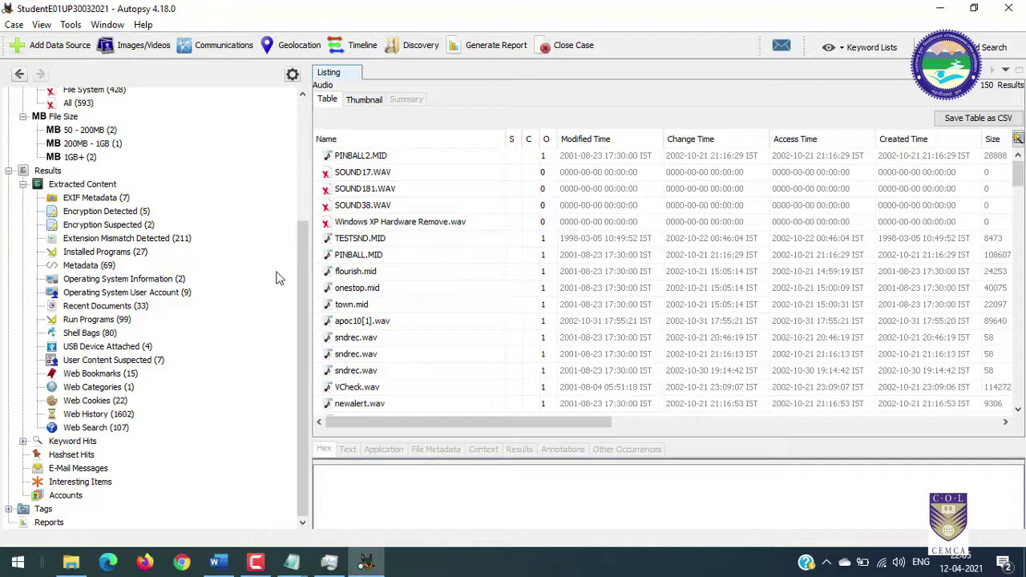
{"action": "left_click", "coordinate": [303, 187]}
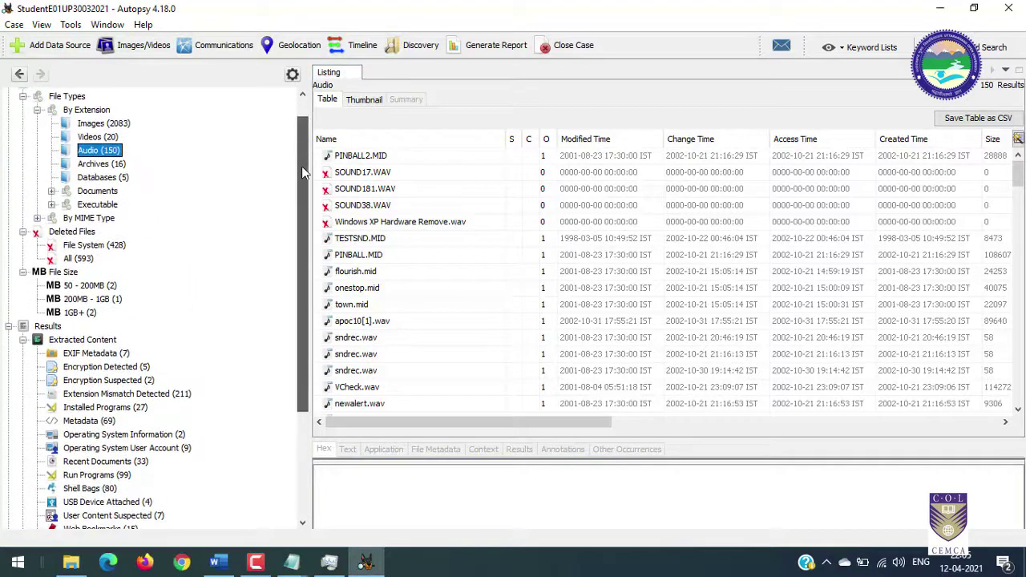
{"action": "left_click_drag", "start_coordinate": [301, 166], "coordinate": [303, 298]}
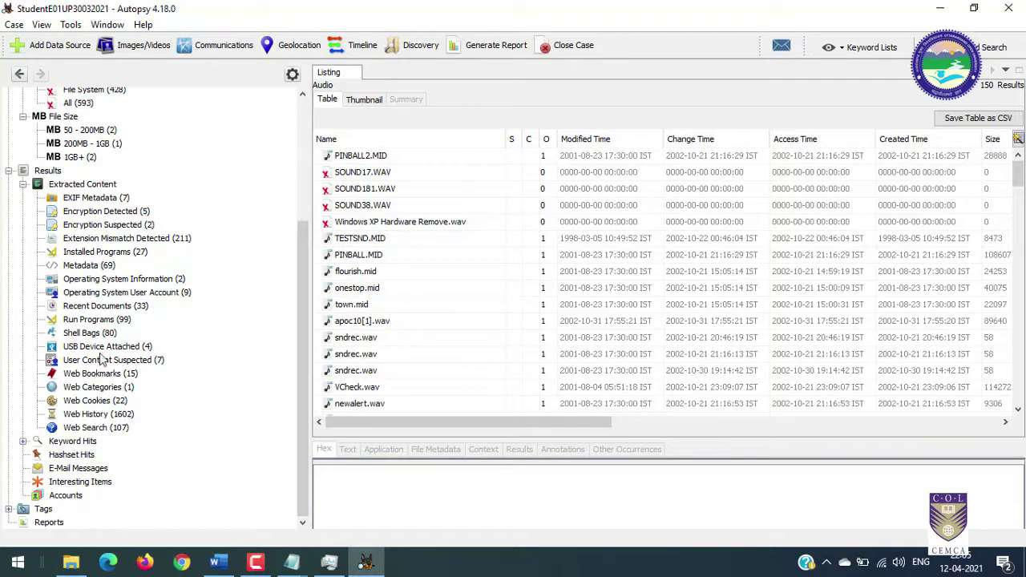
{"action": "scroll", "coordinate": [136, 320], "scroll_direction": "up", "scroll_amount": 5}
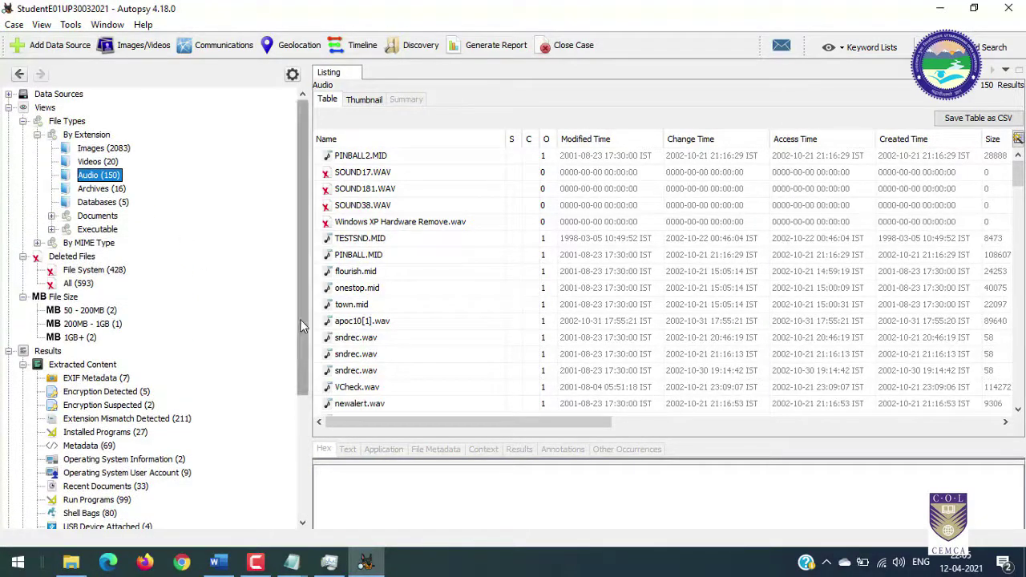
{"action": "scroll", "coordinate": [300, 319], "scroll_direction": "down", "scroll_amount": 5}
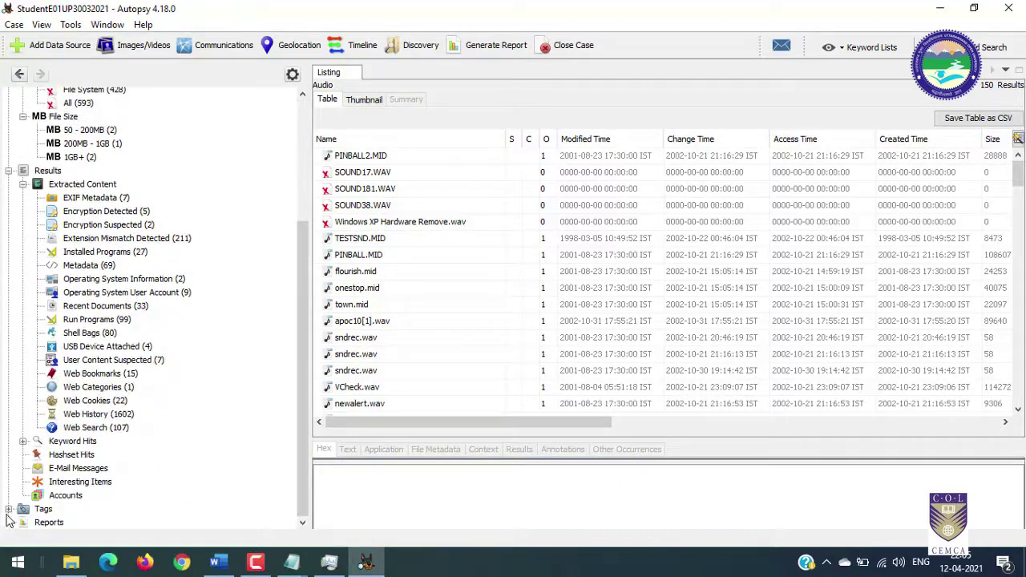
{"action": "scroll", "coordinate": [185, 367], "scroll_direction": "up", "scroll_amount": 5}
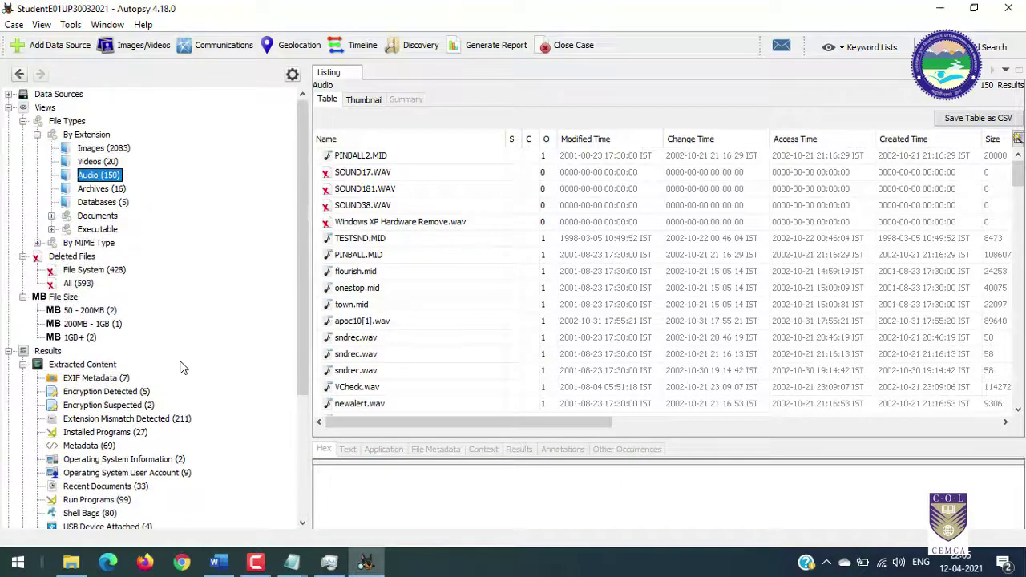